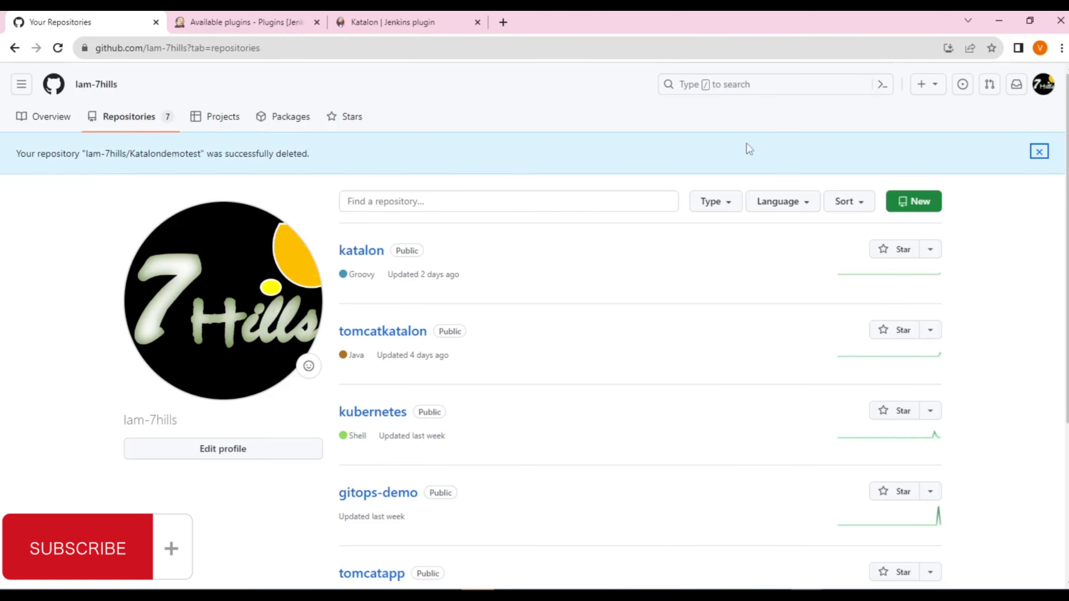
Create a new public GitHub repository named Katalondemotest.
click(900, 205)
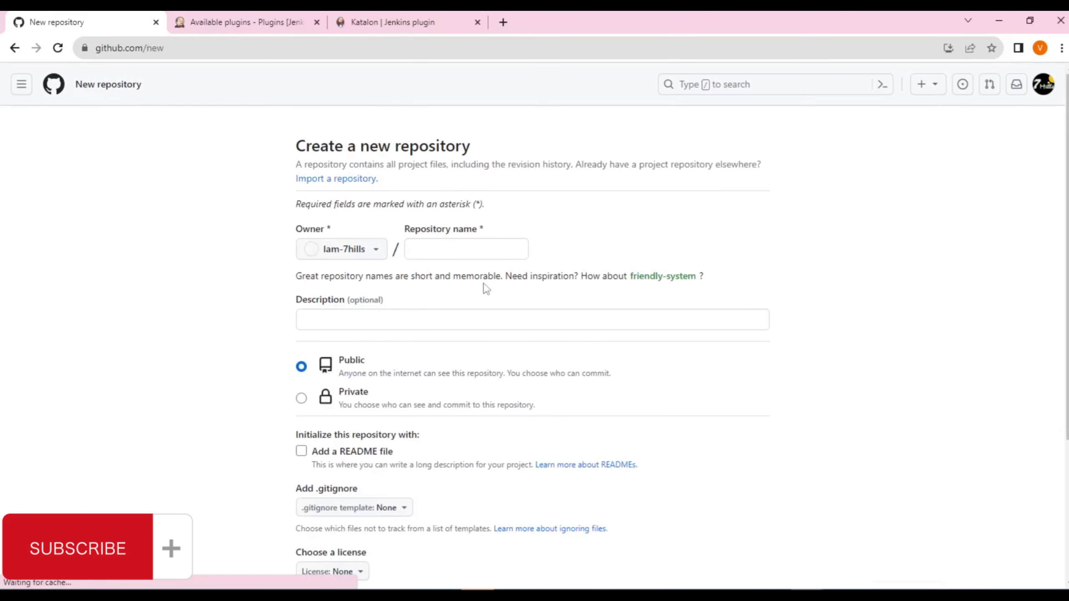
click(481, 251)
click(493, 282)
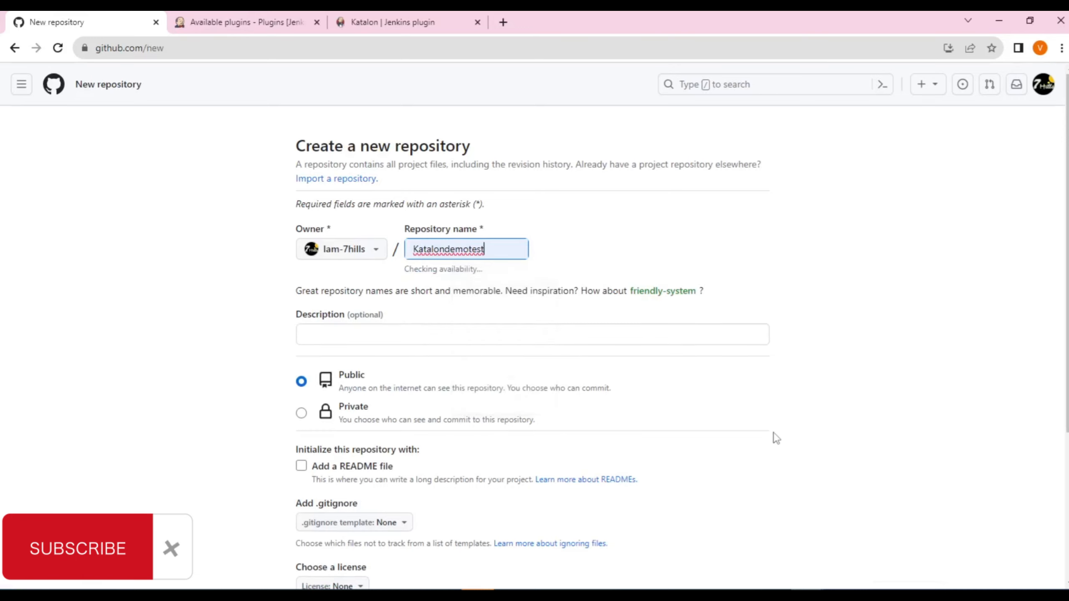
scroll(773, 439, down, 5)
click(734, 478)
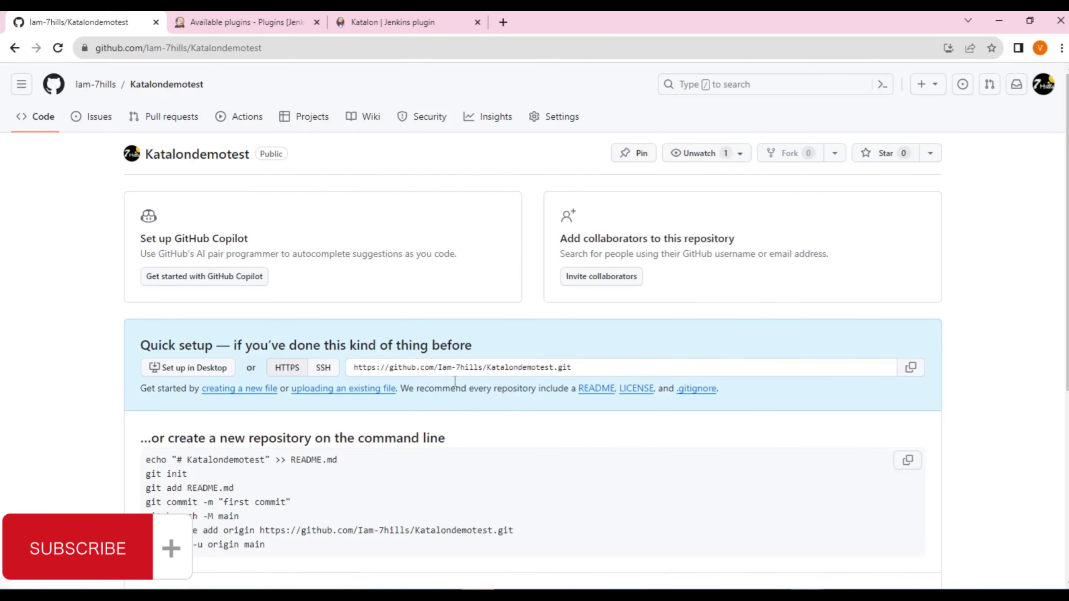
Switch to Katalon Studio, push the local master branch to remote branch main, and reload the Katalondemotest repository page on GitHub.
key(alt+Tab)
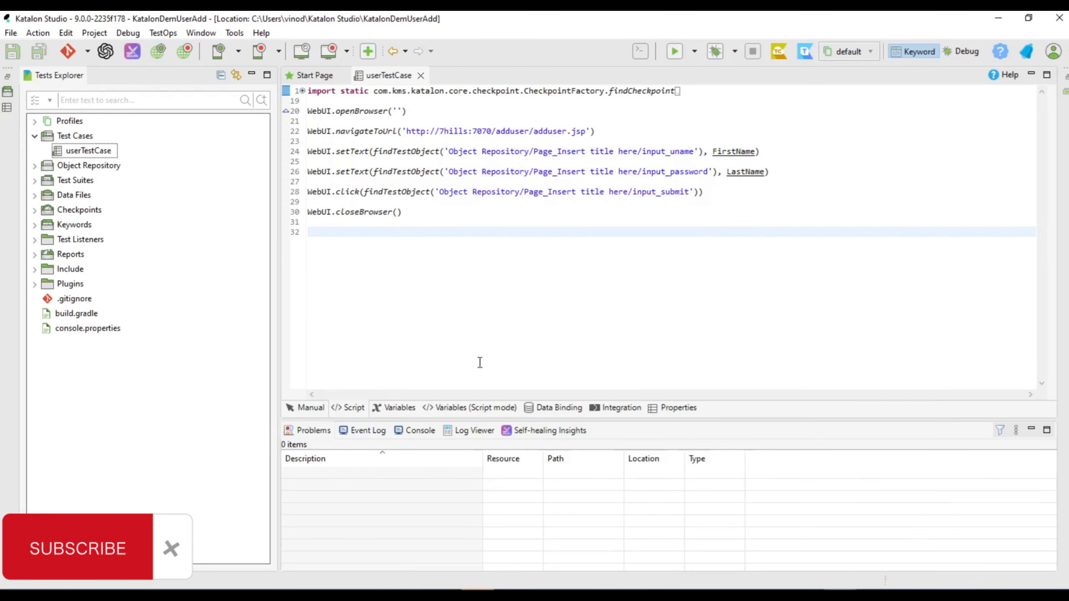
click(88, 52)
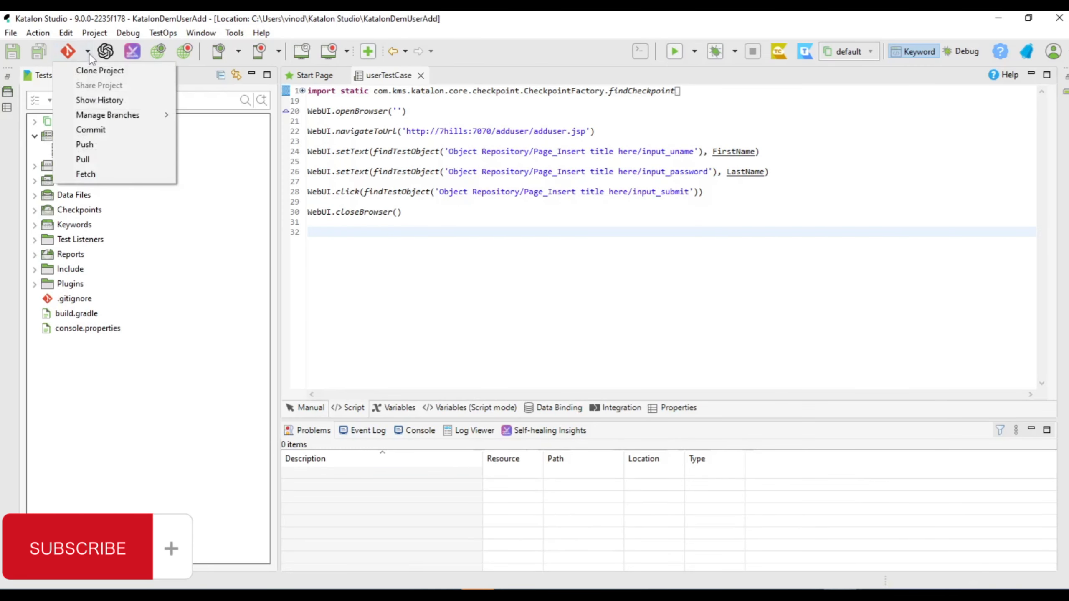
click(105, 145)
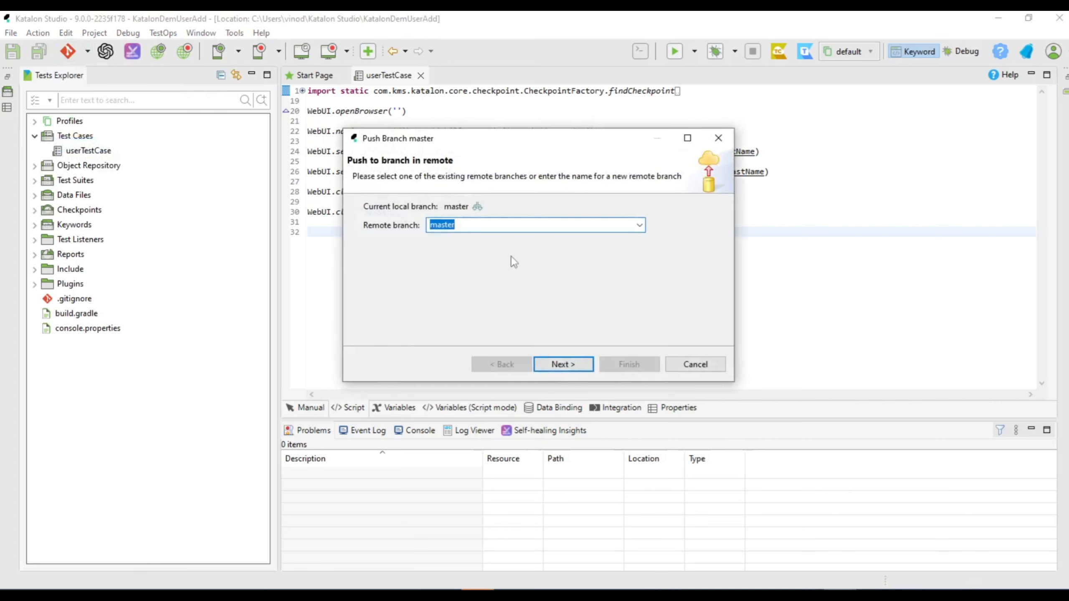
text(main)
click(563, 365)
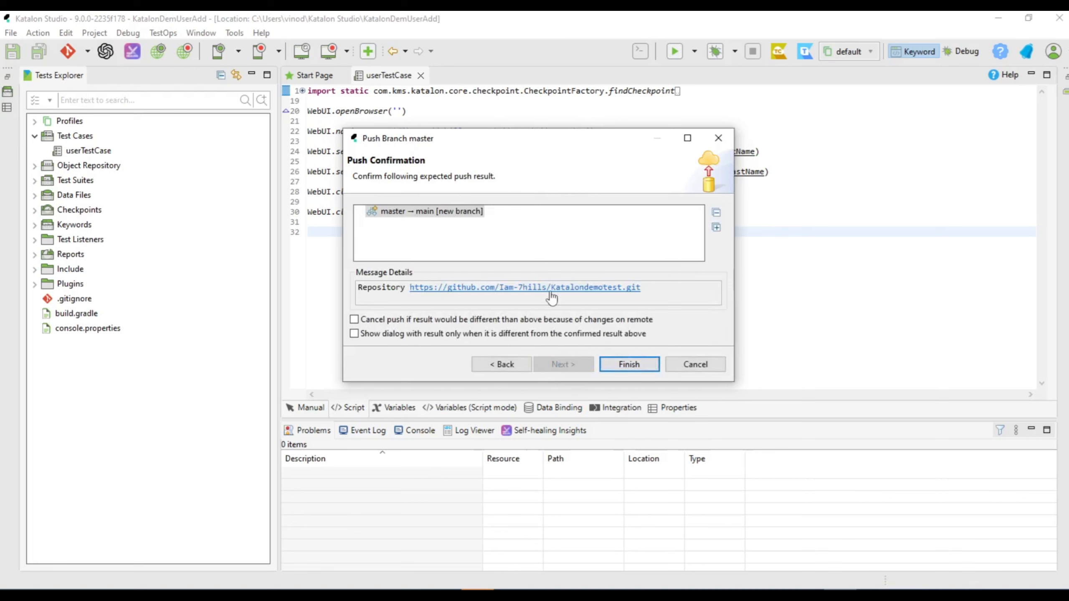
click(629, 364)
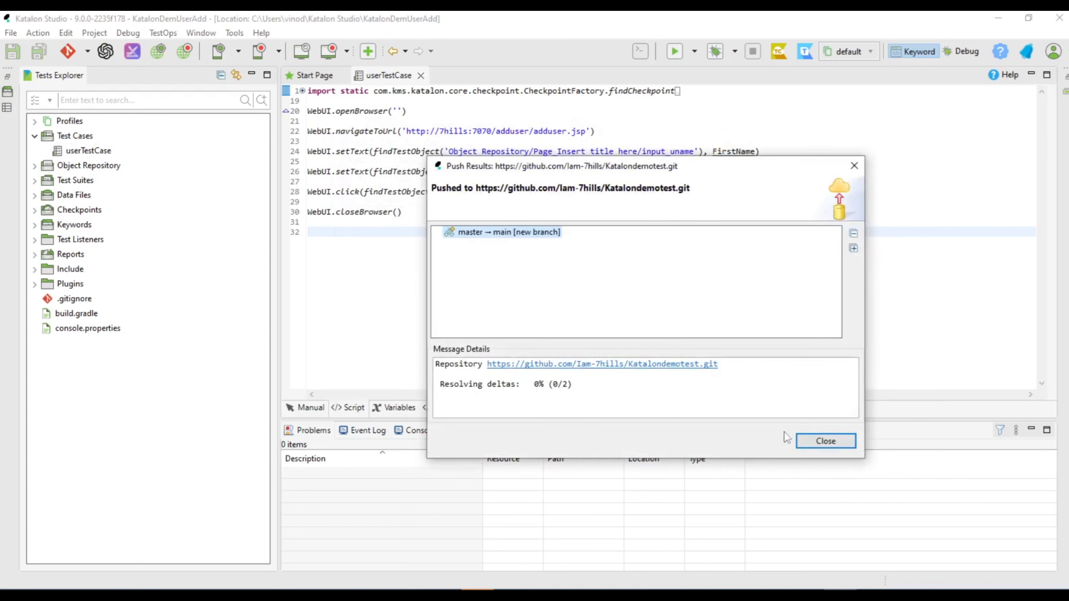
click(824, 441)
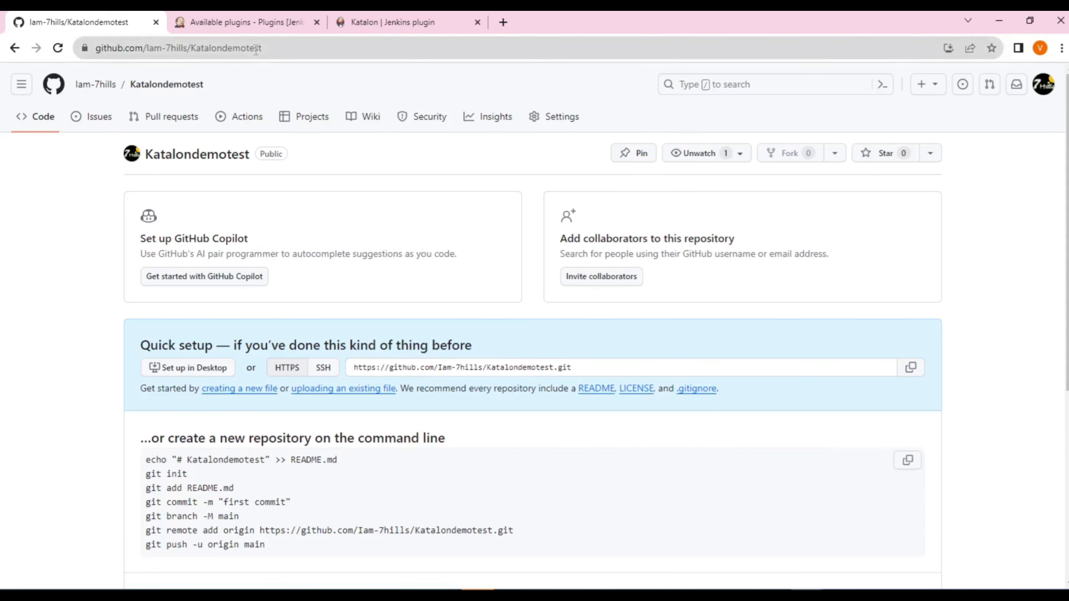
click(256, 48)
key(Return)
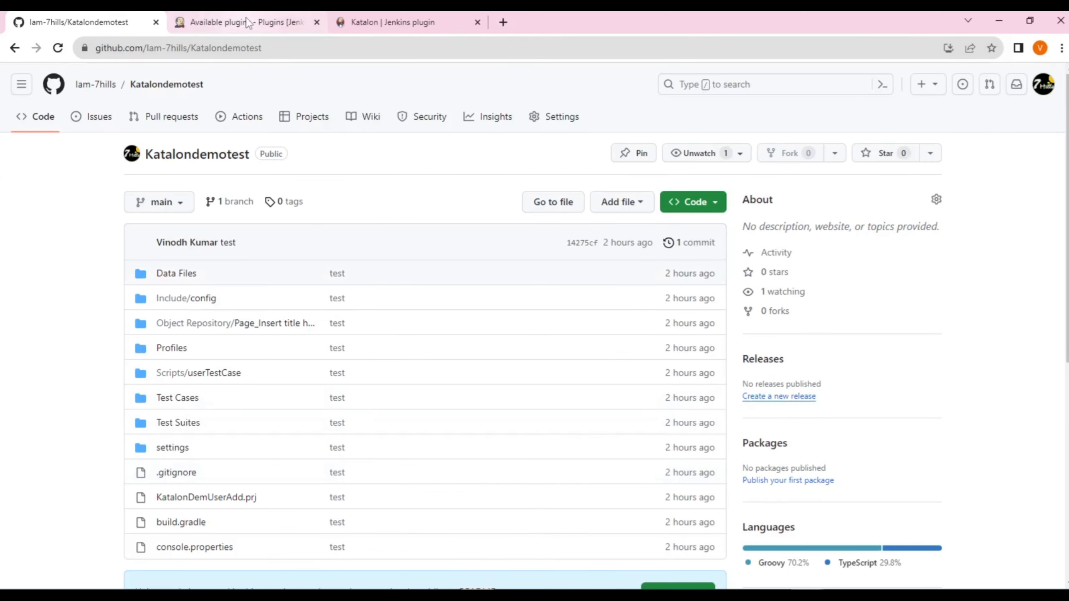
Switch to Jenkins, search the available plugins for katalon, and install the Katalon plugin.
click(246, 19)
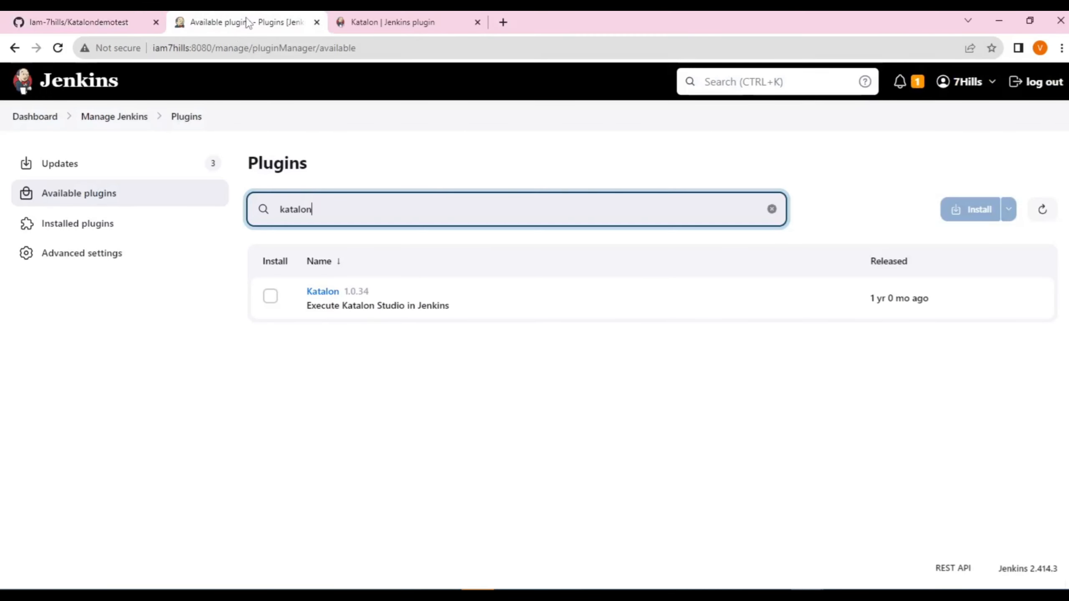
click(49, 118)
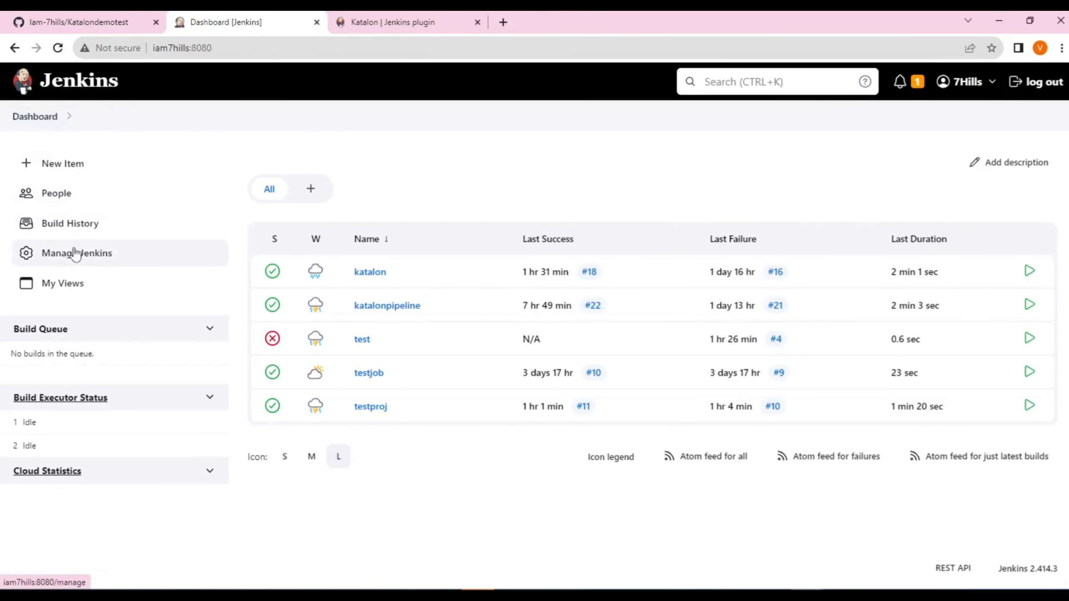
click(74, 253)
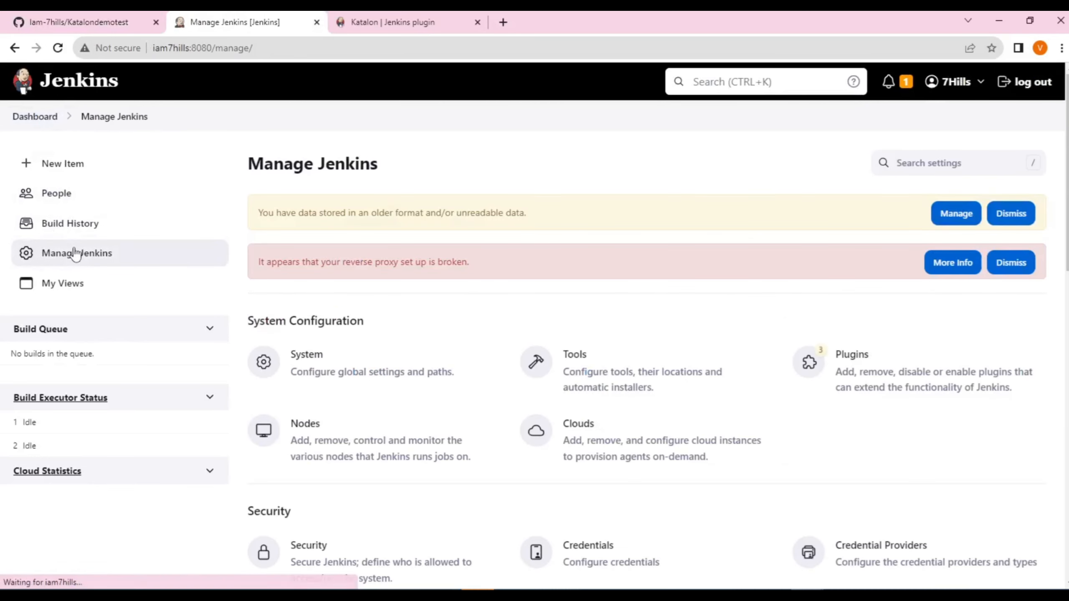
click(848, 390)
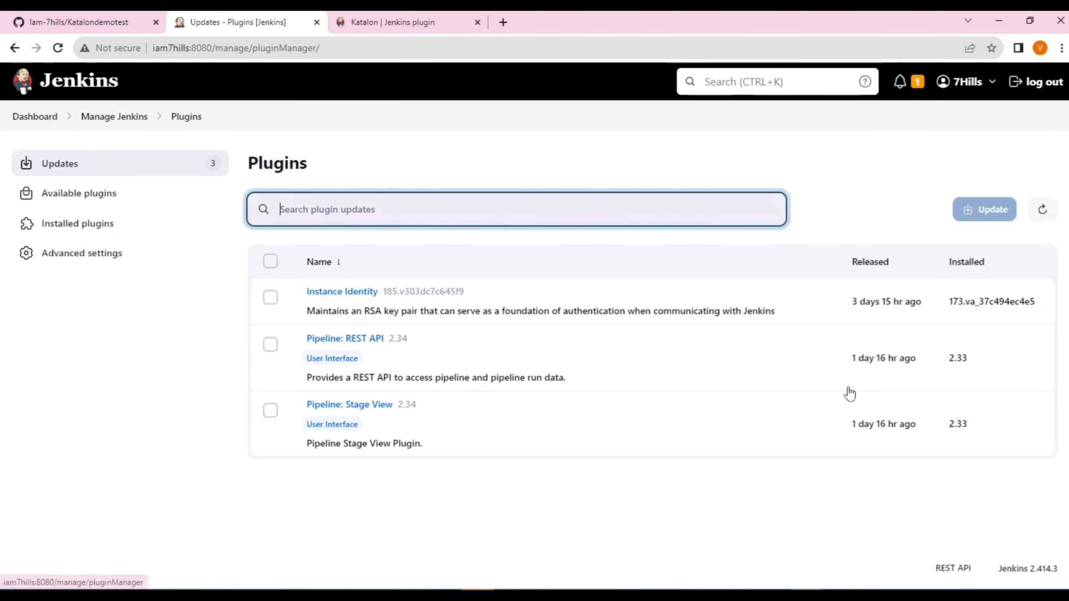
click(85, 204)
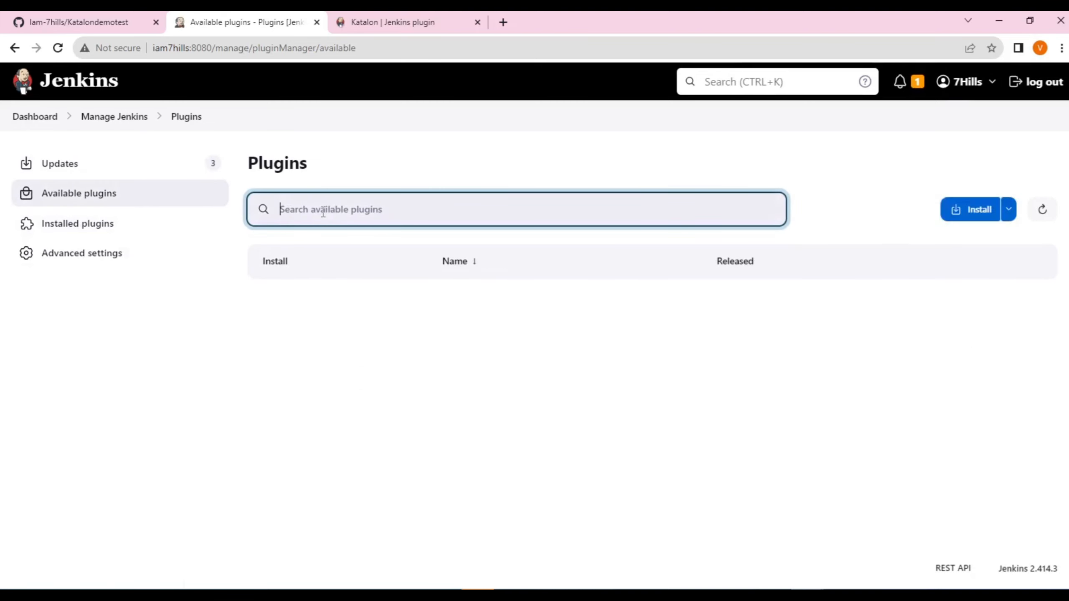
text(katalon)
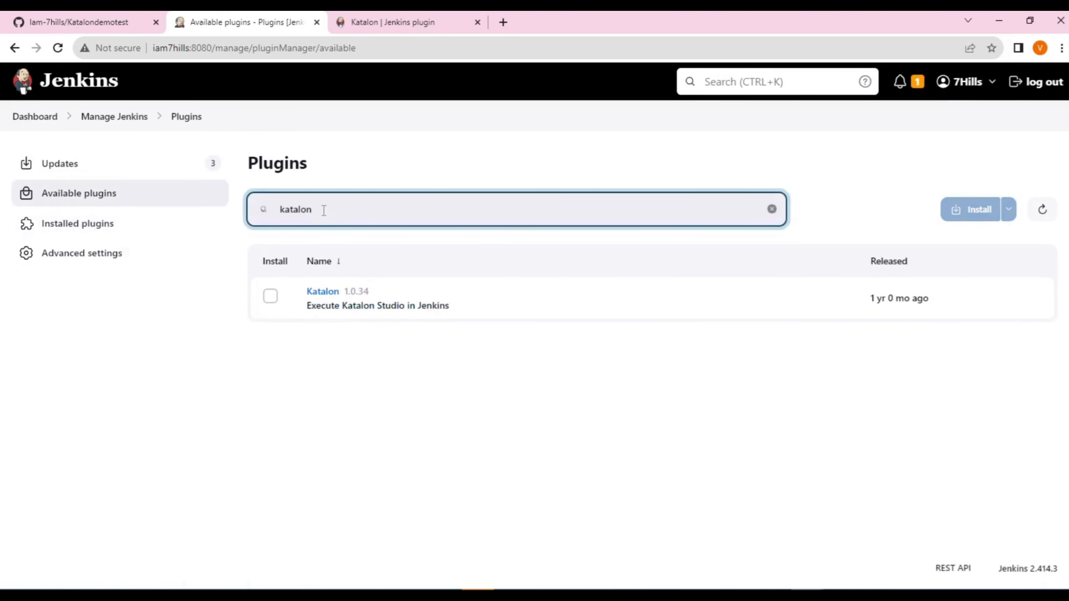
click(270, 296)
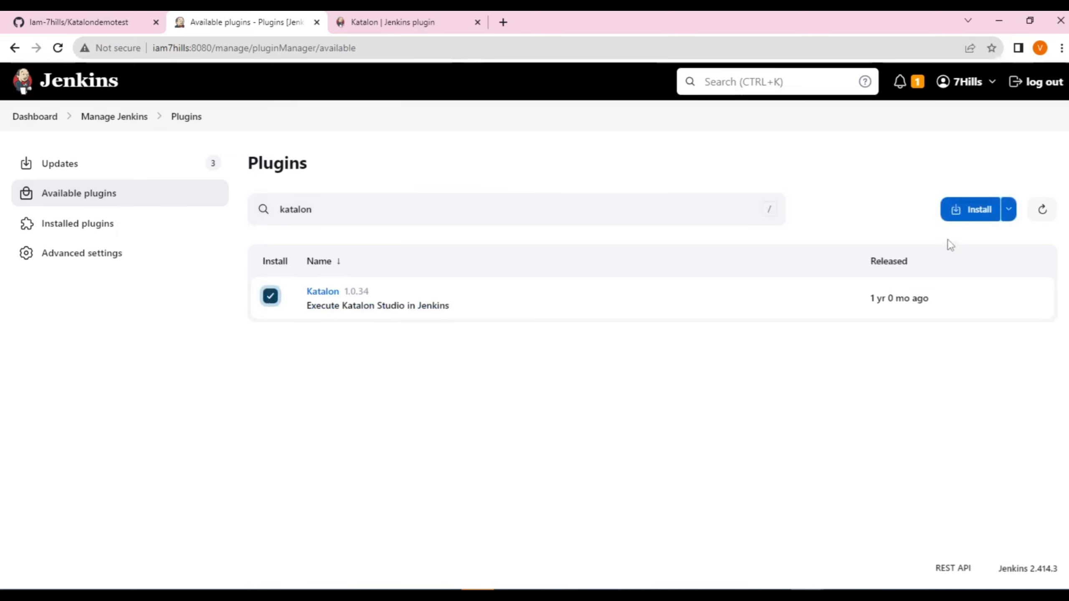
click(977, 210)
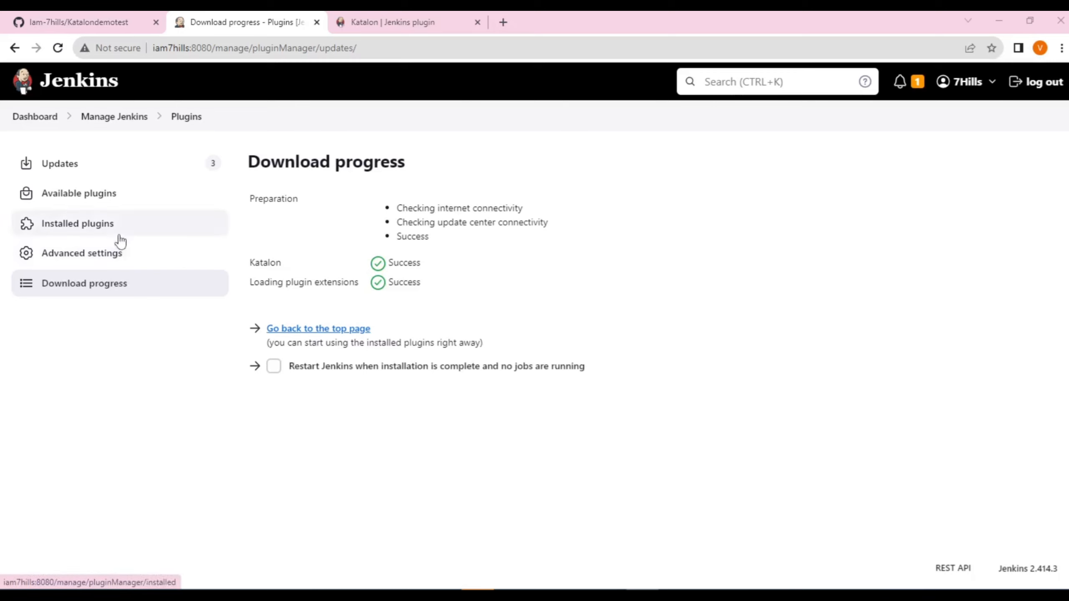
Create a new Jenkins Freestyle project named Katalondemotest.
click(44, 121)
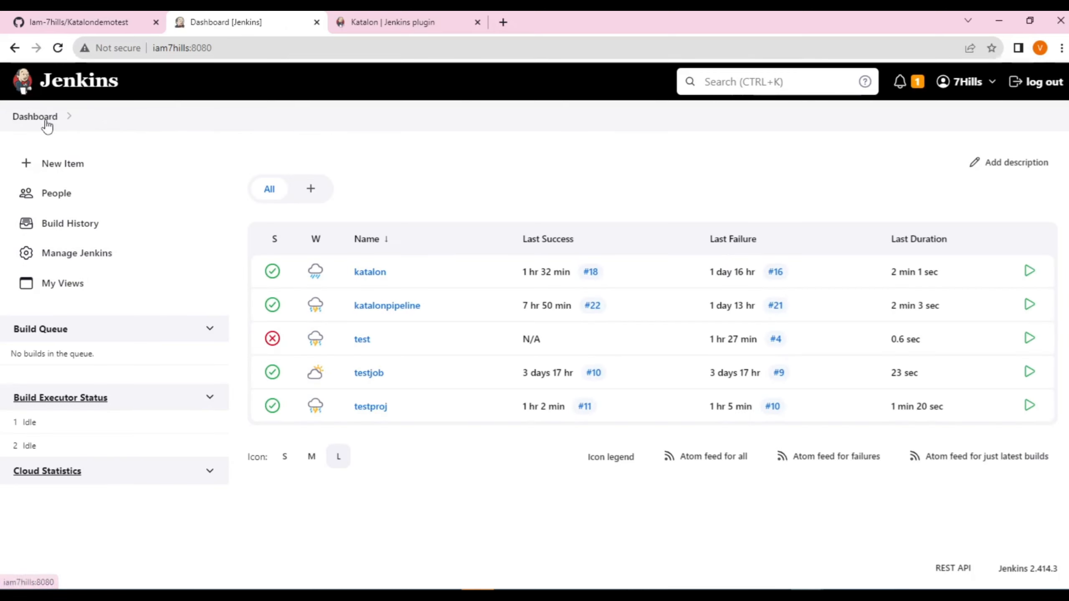
click(70, 168)
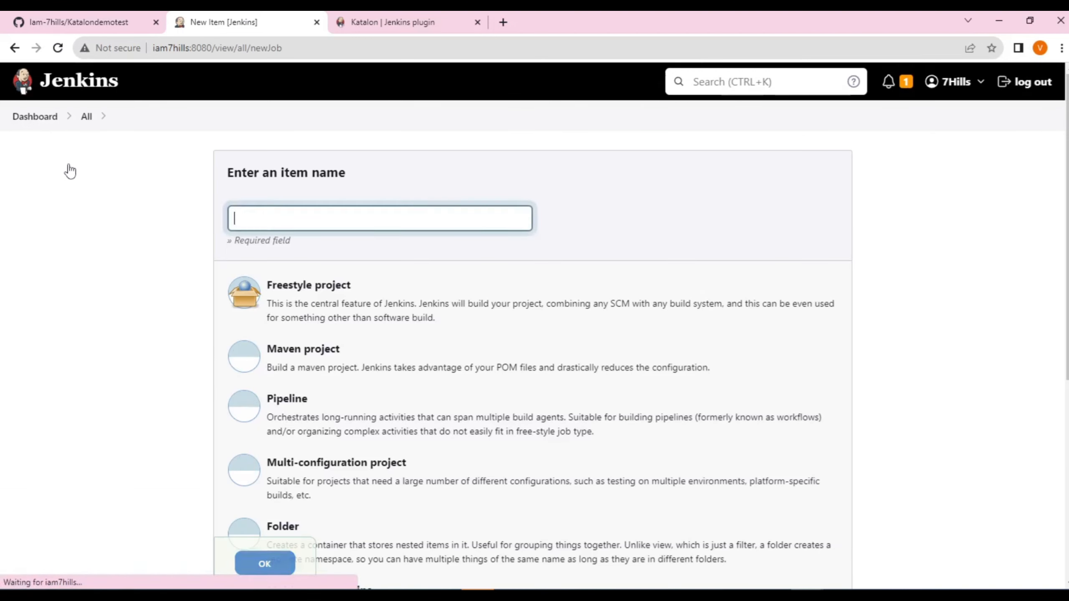
click(299, 222)
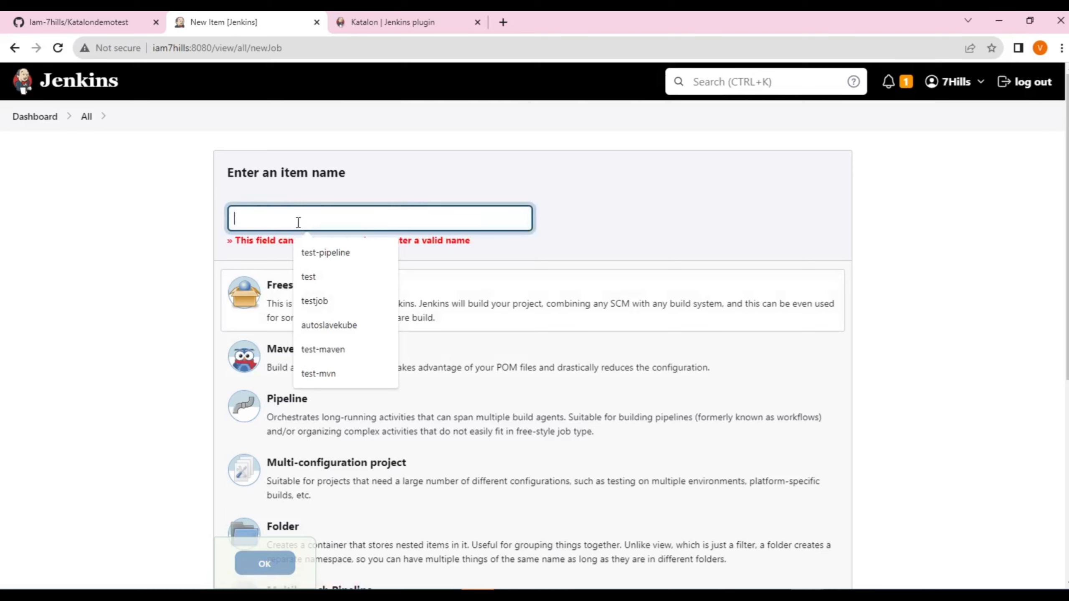
text(kat)
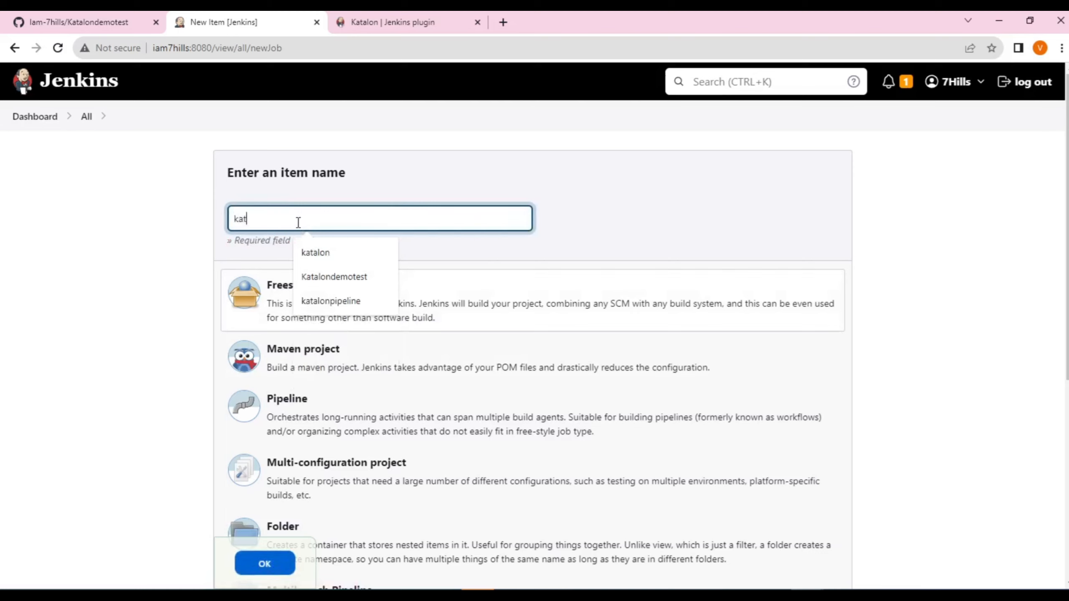
click(334, 277)
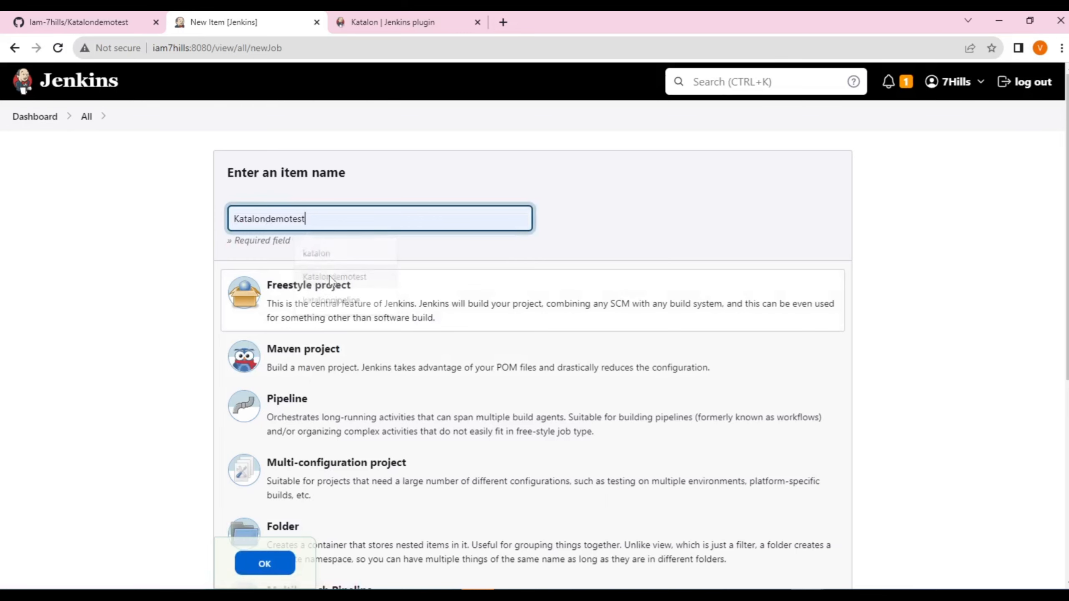
click(265, 564)
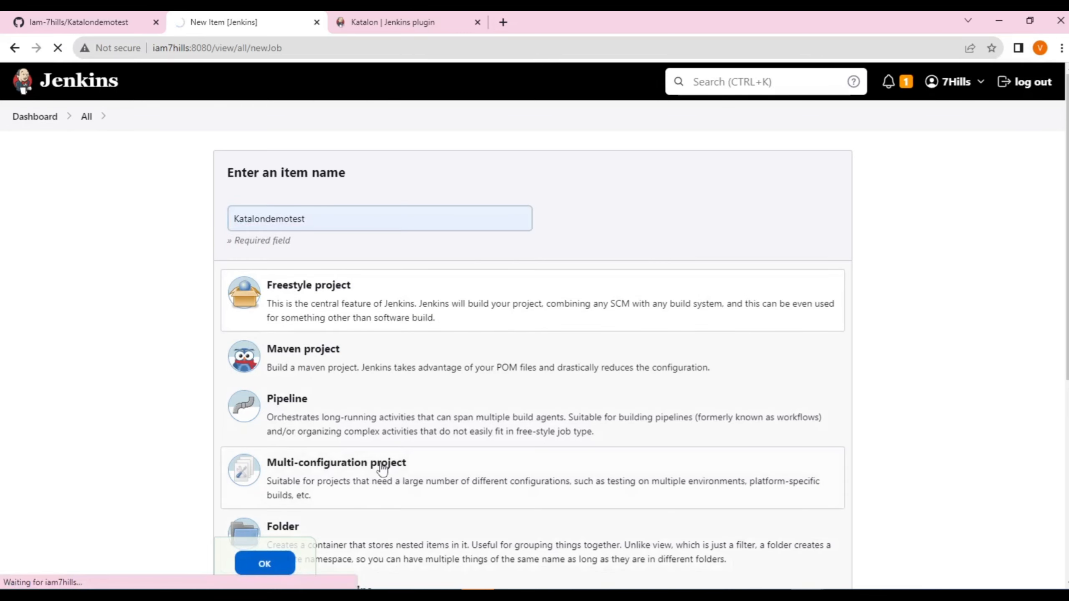
Choose Git as the source code management for the Katalondemotest job and start entering its repository URL.
scroll(393, 465, down, 3)
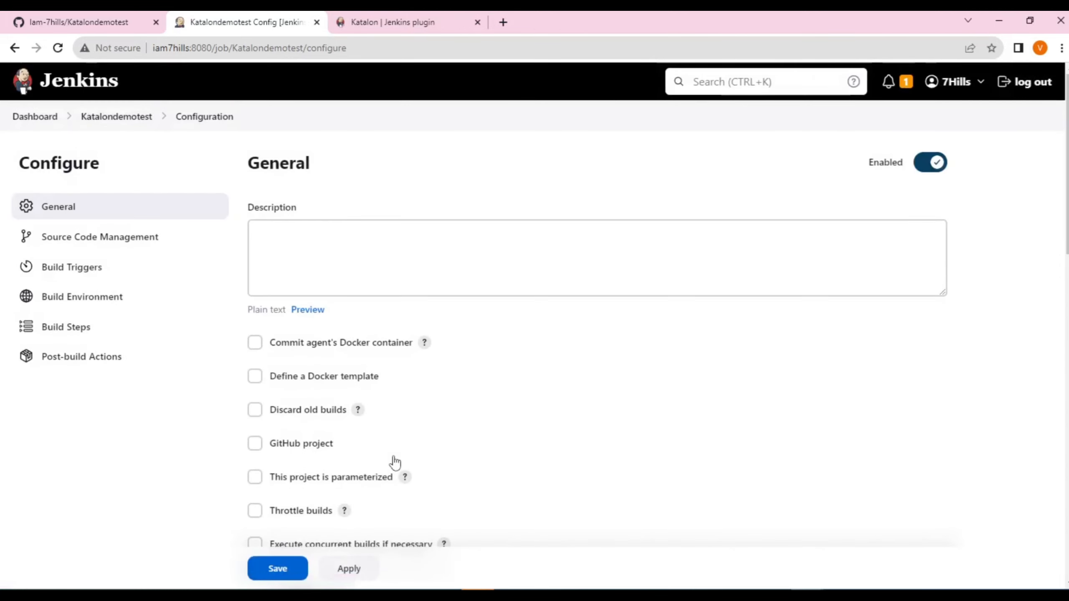
scroll(397, 447, down, 5)
scroll(397, 447, down, 3)
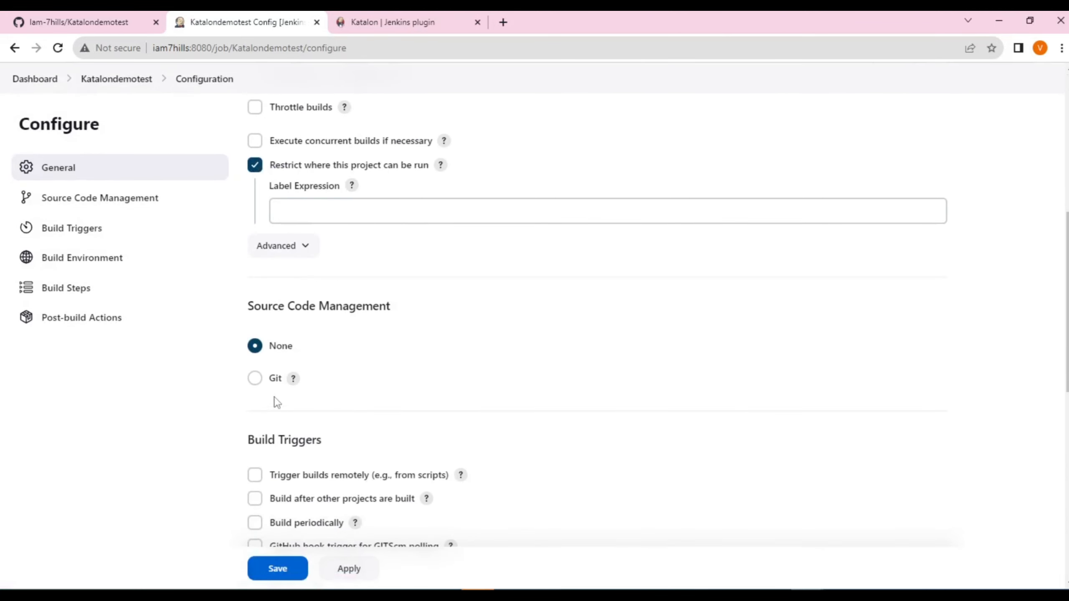
click(254, 378)
click(336, 476)
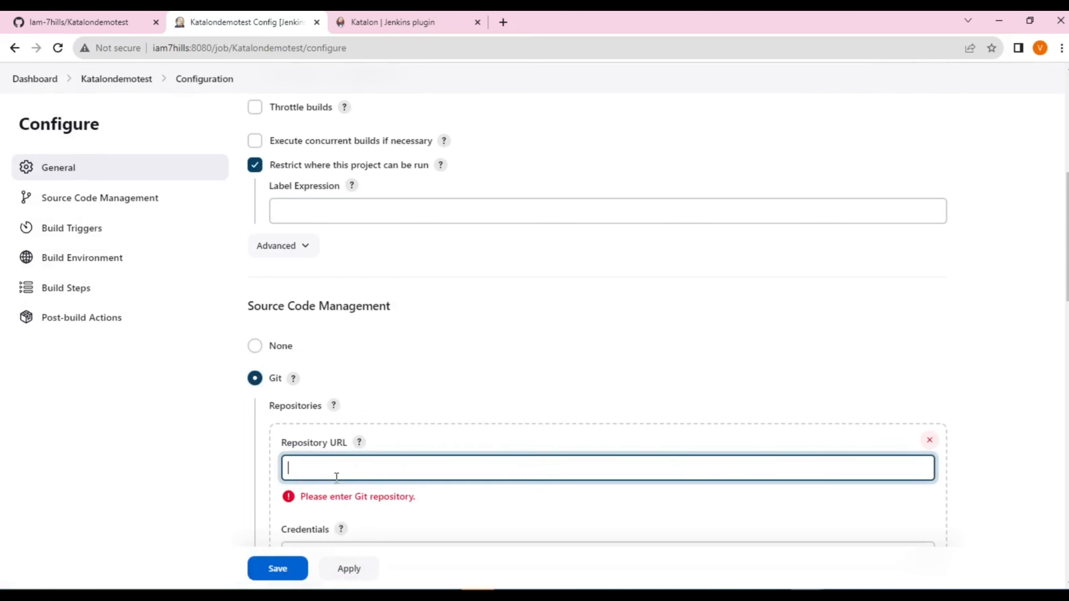
text(katalondemojenkins)
key(ctrl+a)
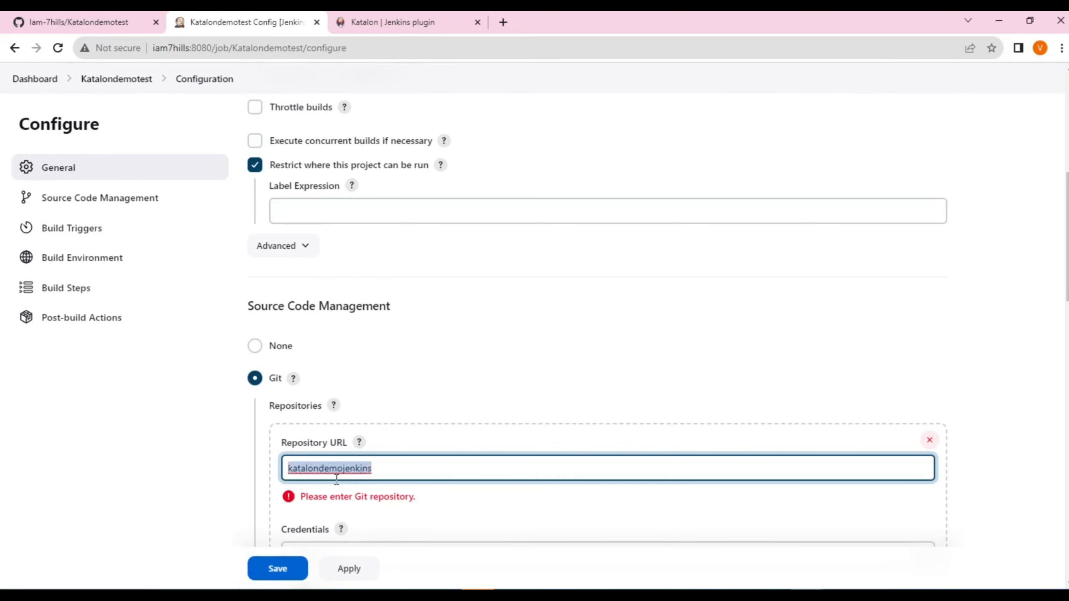
key(BackSpace)
Copy the HTTPS clone URL of the Katalondemotest repository from GitHub and enter it as the Jenkins job's repository URL.
click(106, 22)
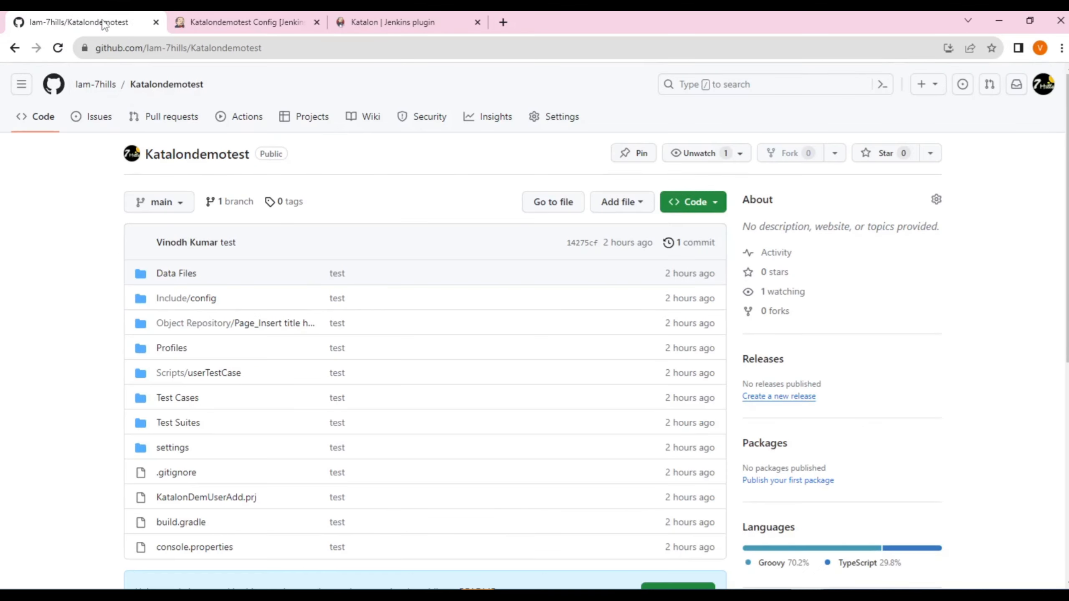
click(696, 205)
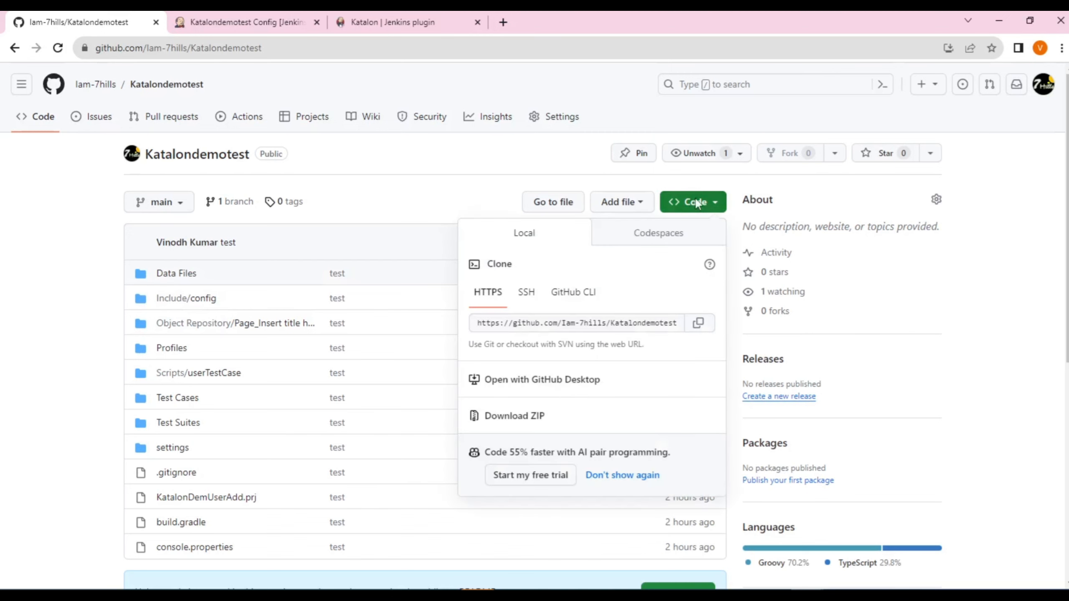
click(698, 324)
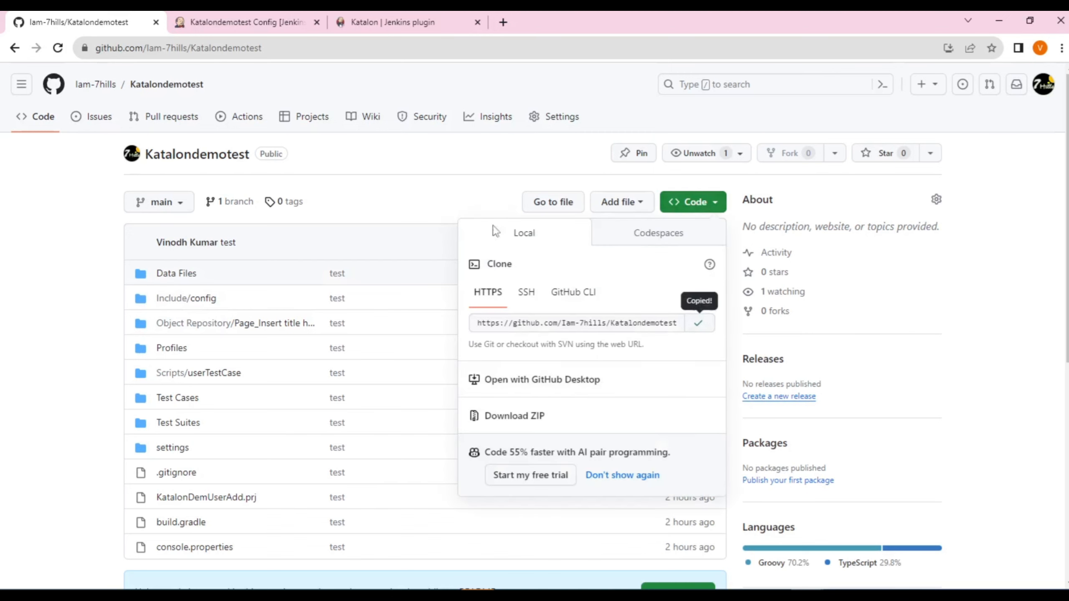
click(284, 24)
key(ctrl+v)
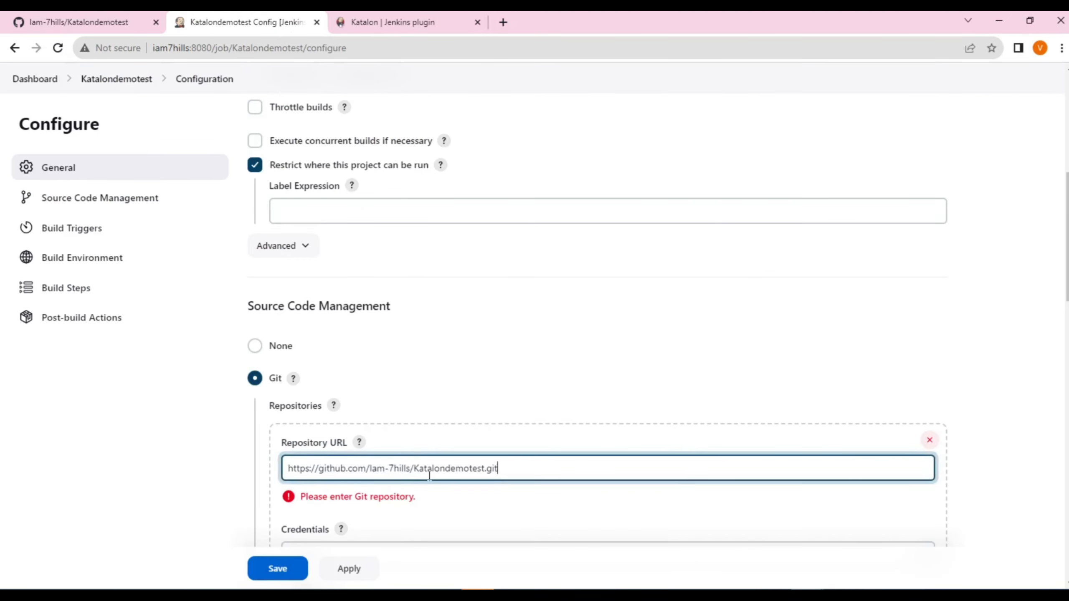
Set the job's branch specifier to the repository's main branch.
scroll(429, 484, down, 5)
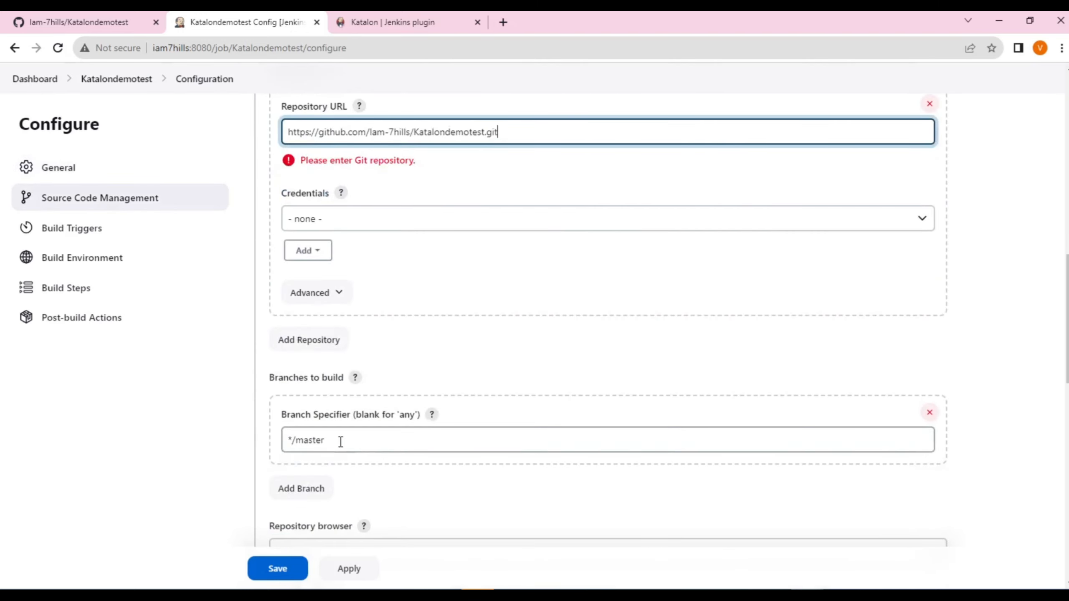
double_click(308, 440)
text(ma)
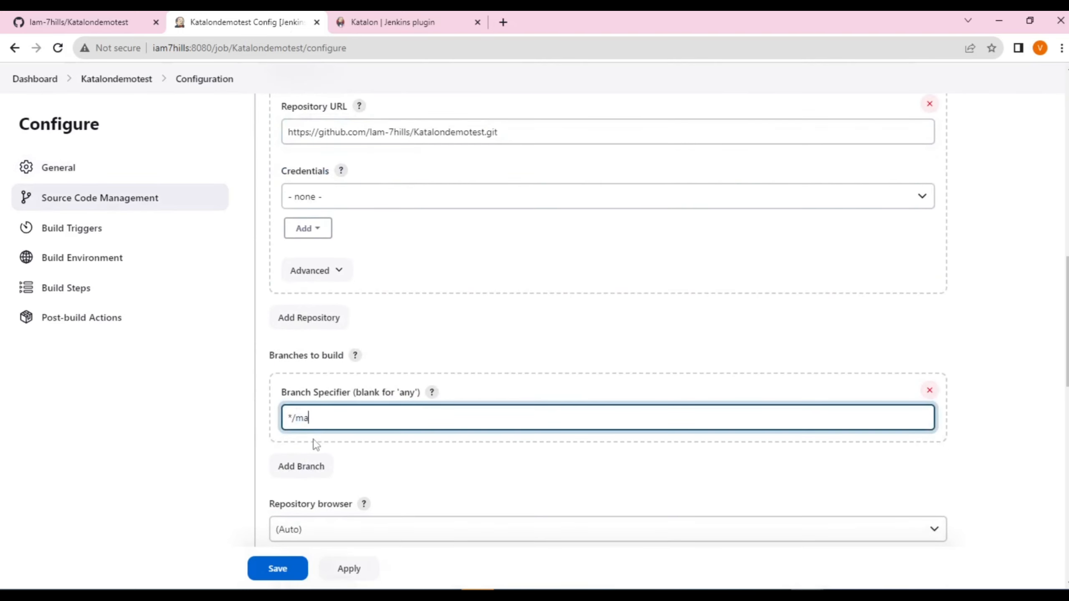
scroll(306, 418, down, 9)
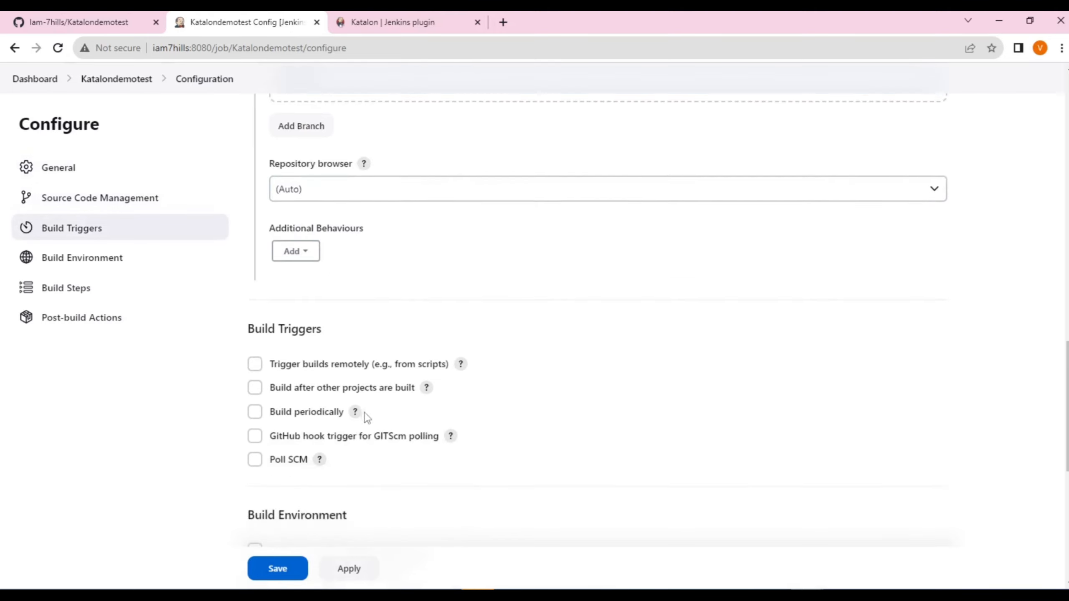
Add an Execute Katalon Studio Tests build step to the Katalondemotest job.
scroll(375, 413, down, 2)
click(301, 362)
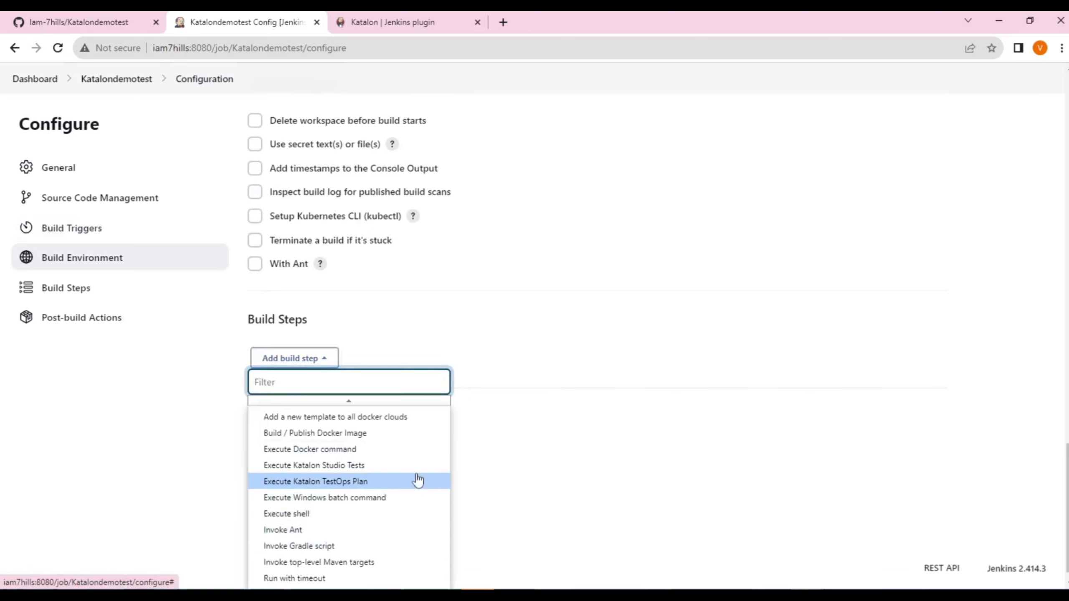
click(352, 466)
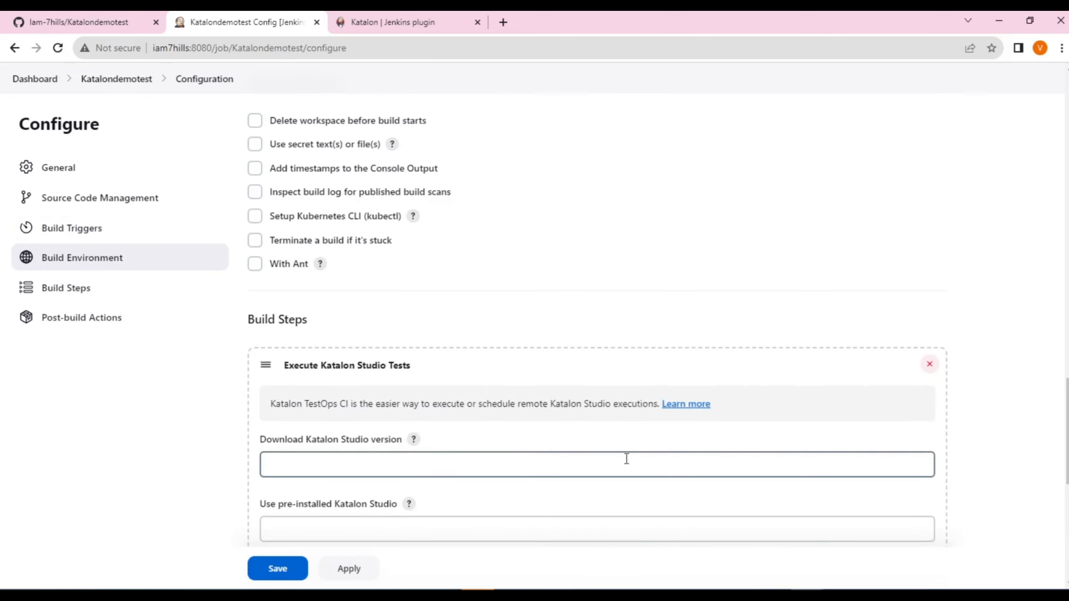
In Katalon Studio, open the console-mode command generator for Test Suites/tesuite and enter the default Katalon API key copied from Katalon TestOps.
key(alt+Tab)
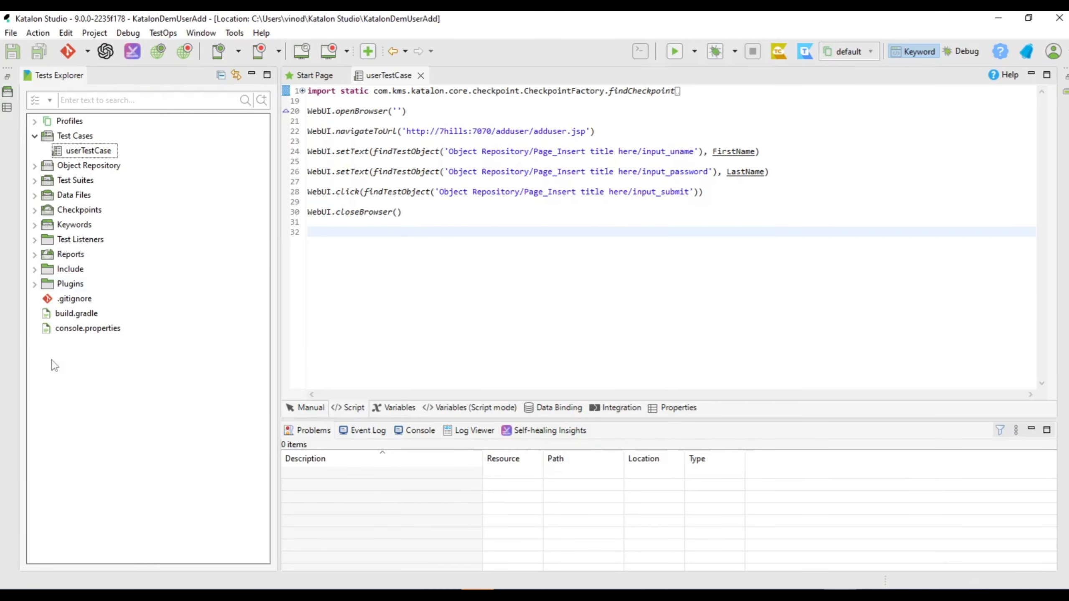
click(639, 52)
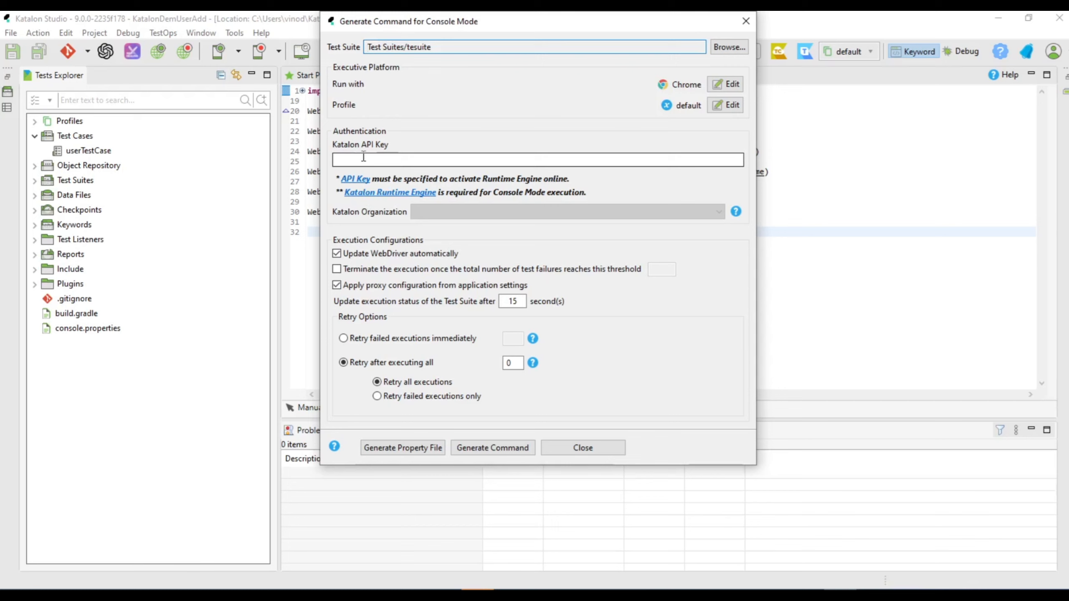
key(alt+Tab)
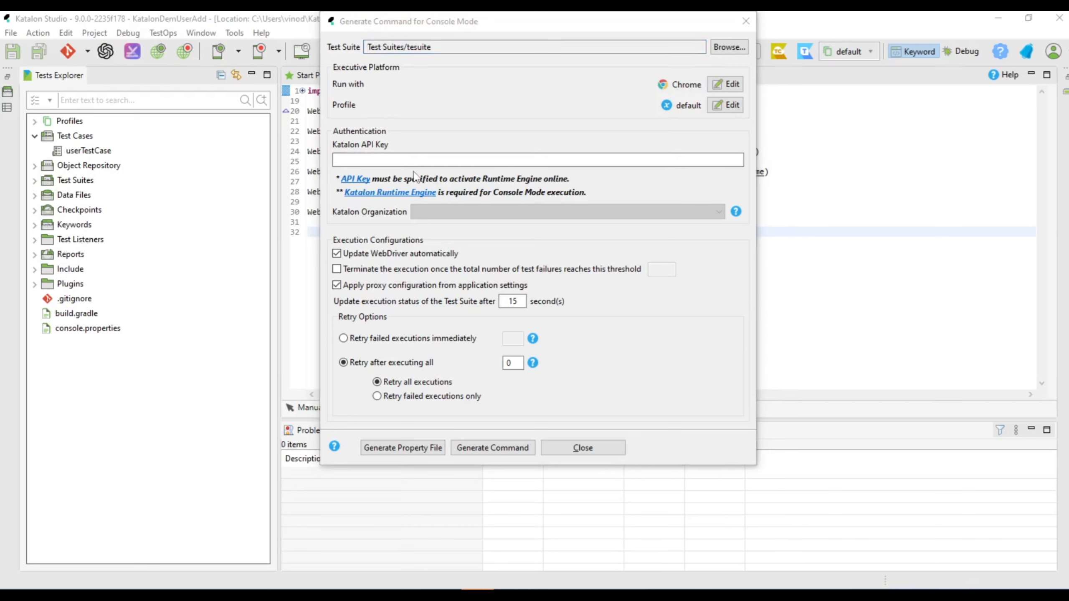
key(alt+Tab)
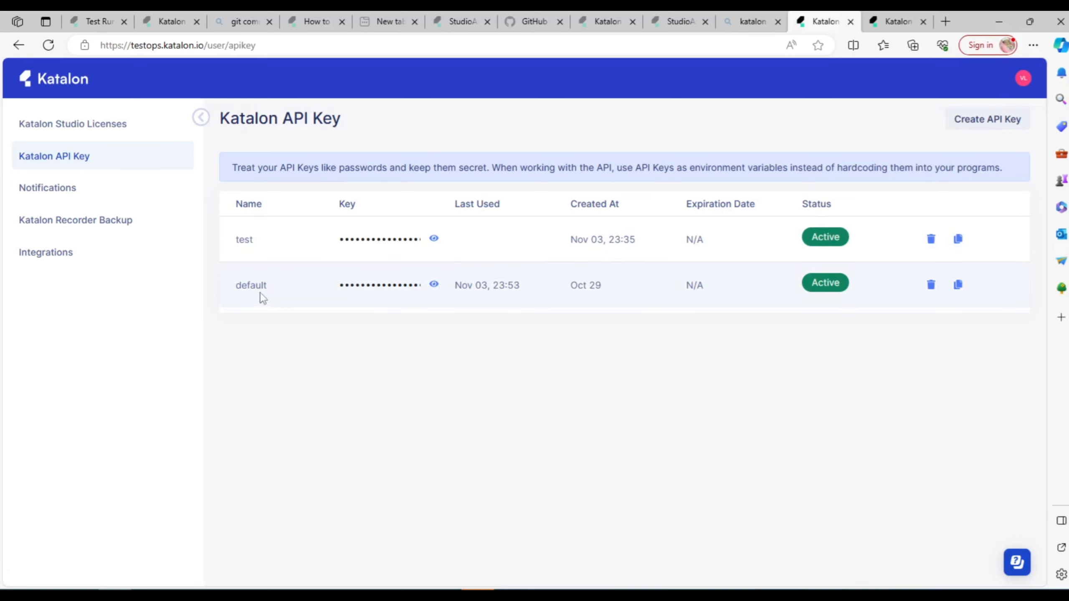
click(958, 285)
key(alt+Tab)
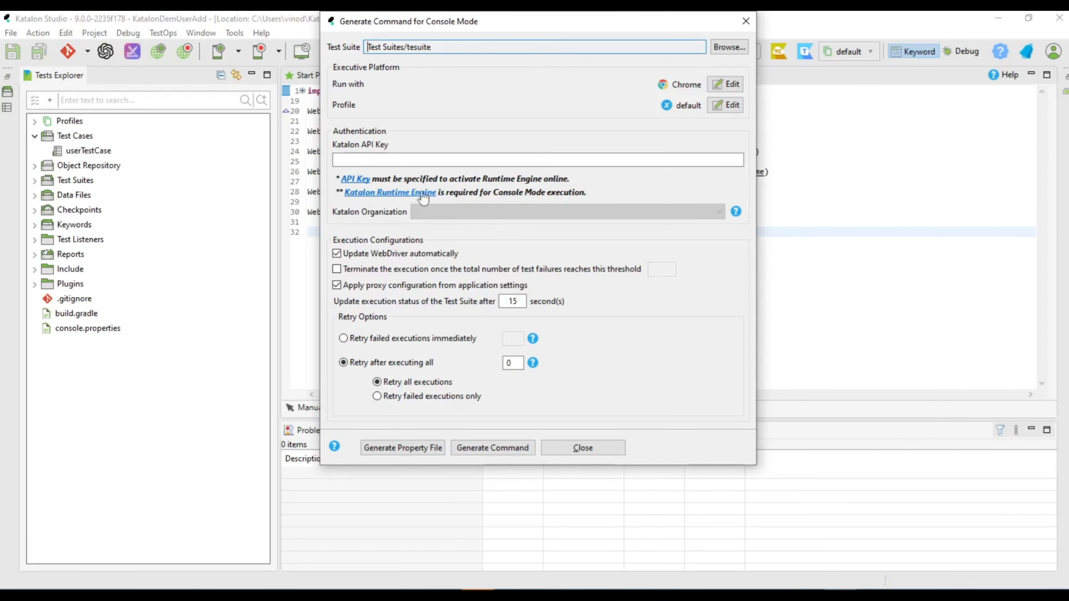
click(384, 160)
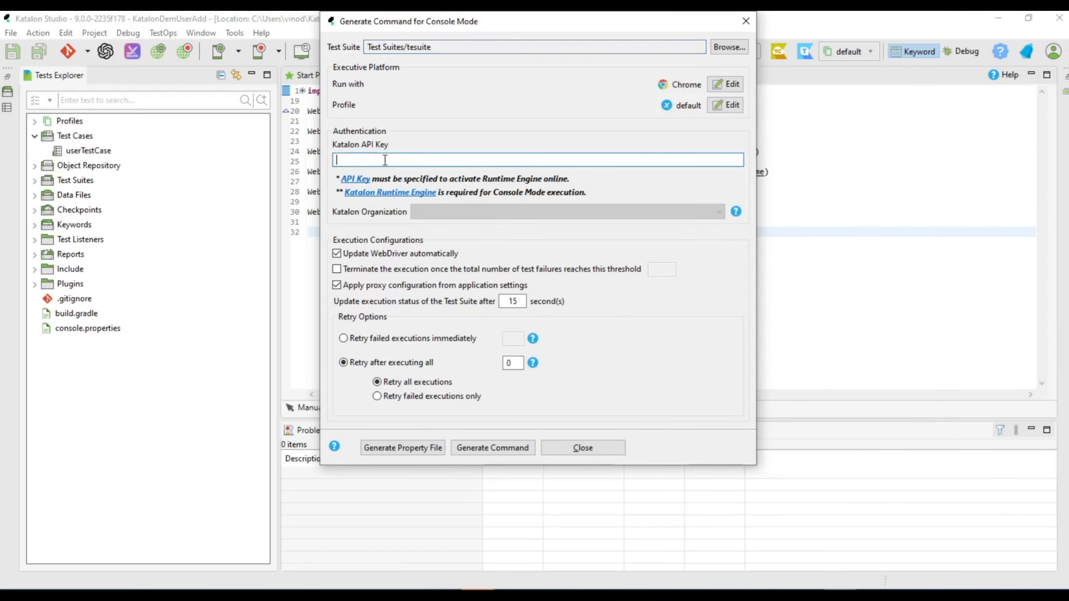
key(ctrl+v)
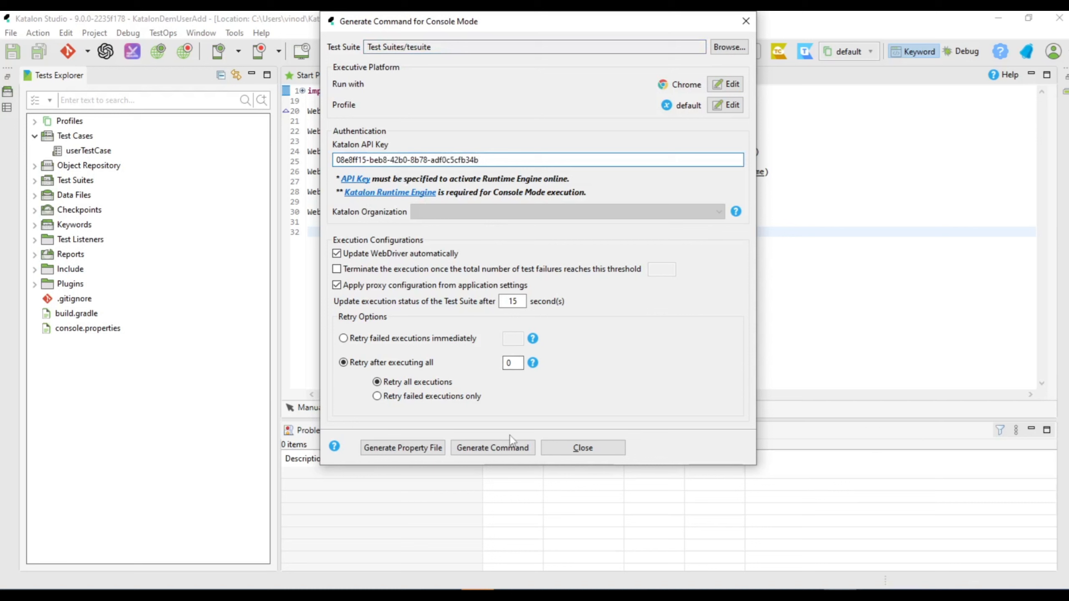
Generate the console command and select its arguments from -projectPath to the end for copying.
click(492, 447)
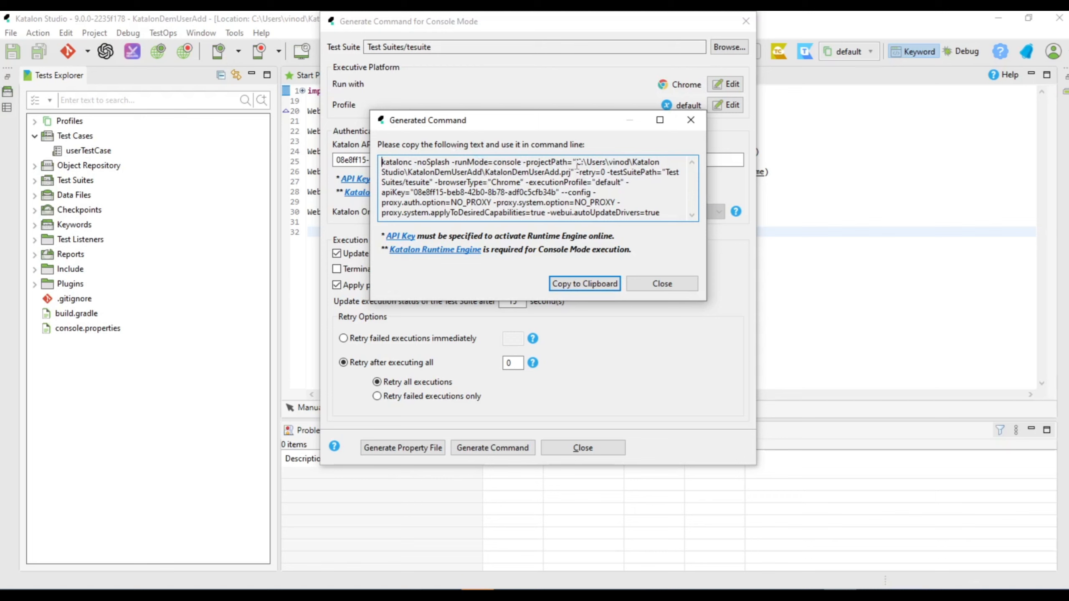
drag(524, 160, 660, 208)
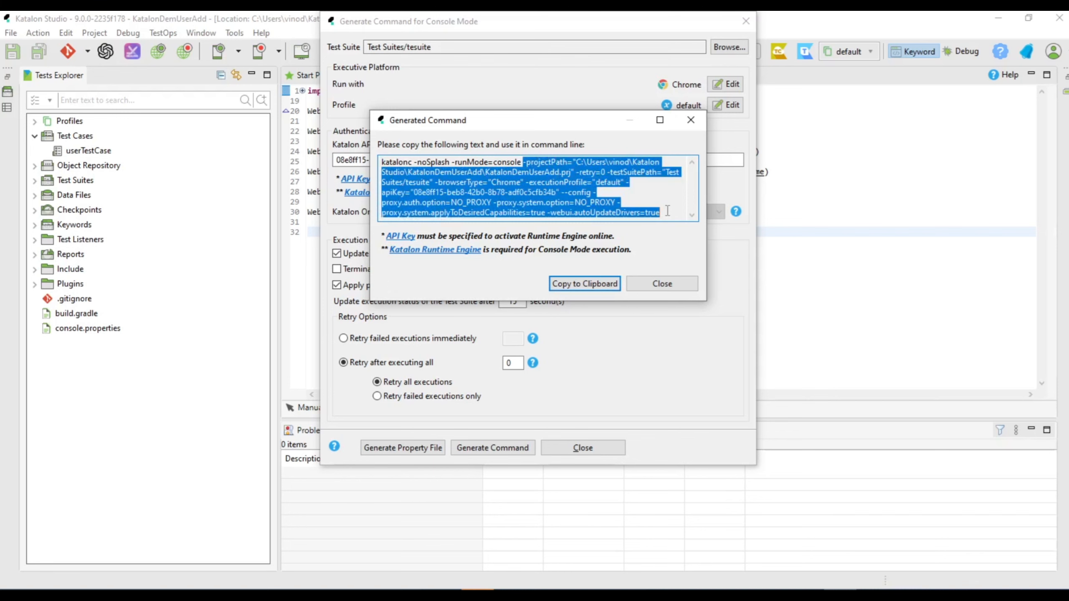
In the Jenkins build step, set Katalon Studio version 9.0.0 and enter the command arguments with the API key and project path /var/lib/jenkins/workspace/katalondemotest/KatalonDemUserAdd.prj.
key(alt+Tab)
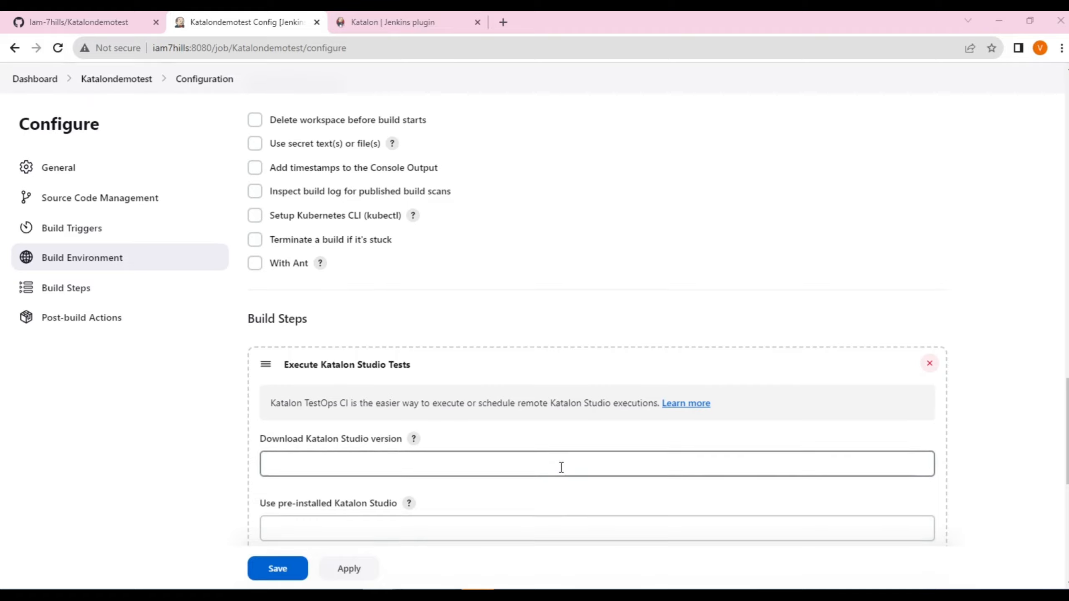
scroll(560, 468, down, 3)
click(363, 333)
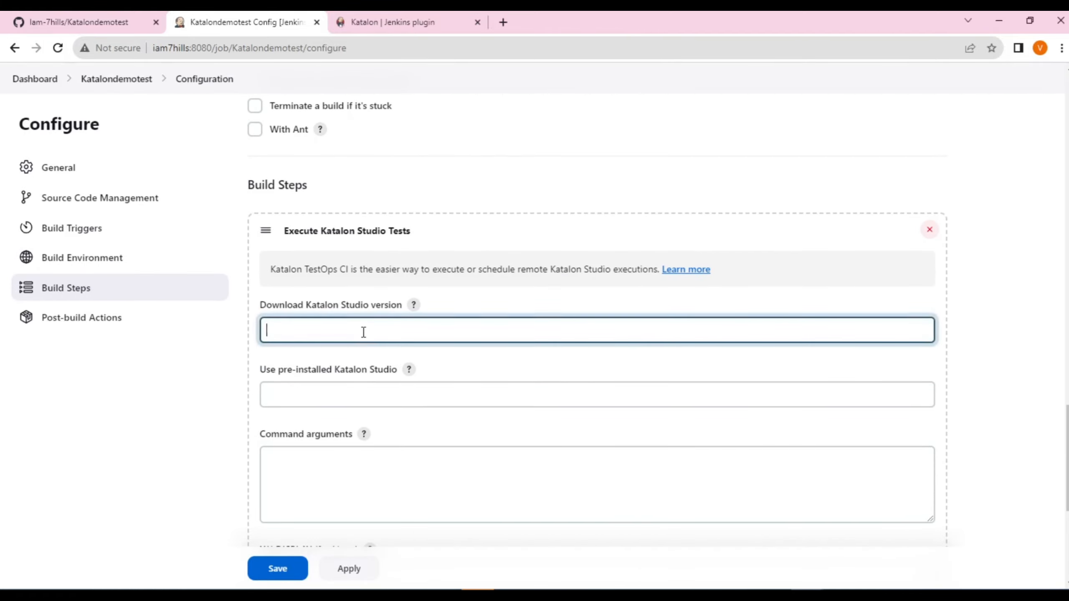
text(9.0.0)
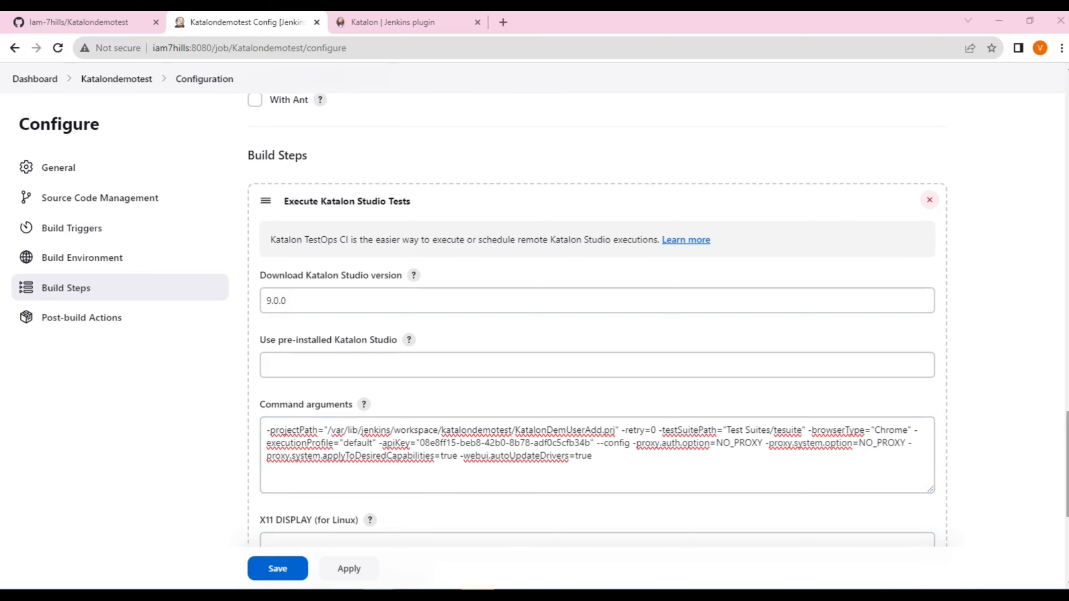
Set the build step's Xvfb-run configuration to --server-args=":99 -screen 0 1024x768x24".
scroll(310, 464, down, 3)
click(310, 464)
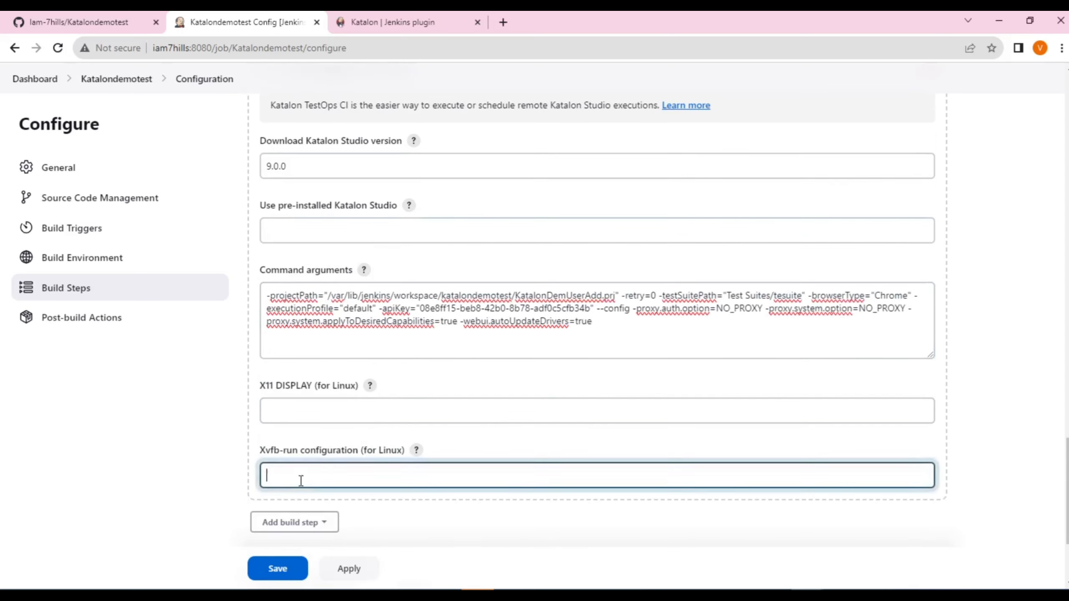
key(ctrl+v)
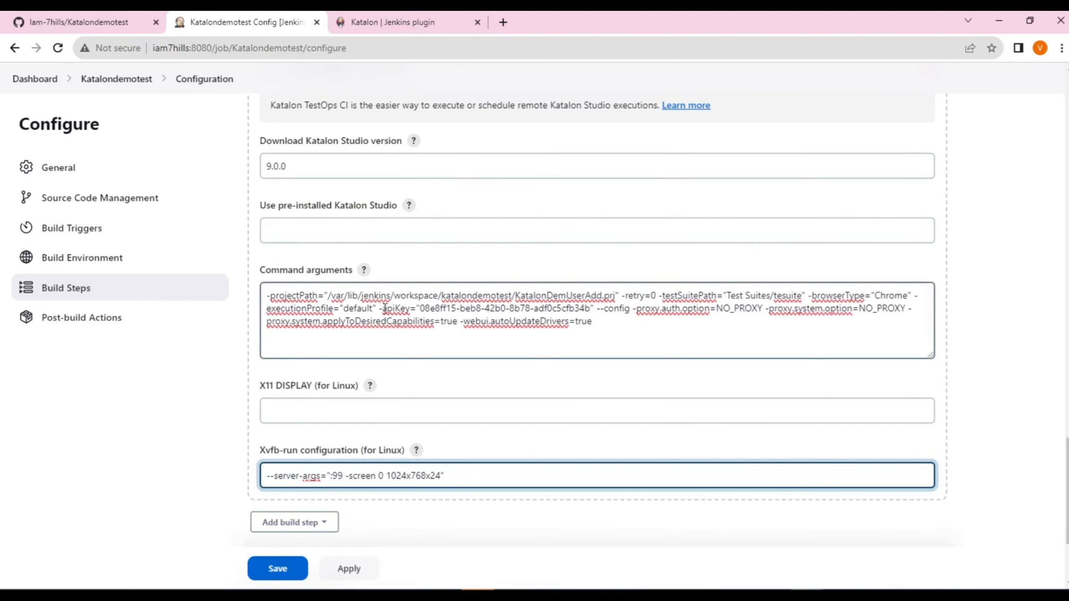
Review the command arguments, compare the project file name with the GitHub repository, and save the job configuration.
drag(421, 308, 590, 312)
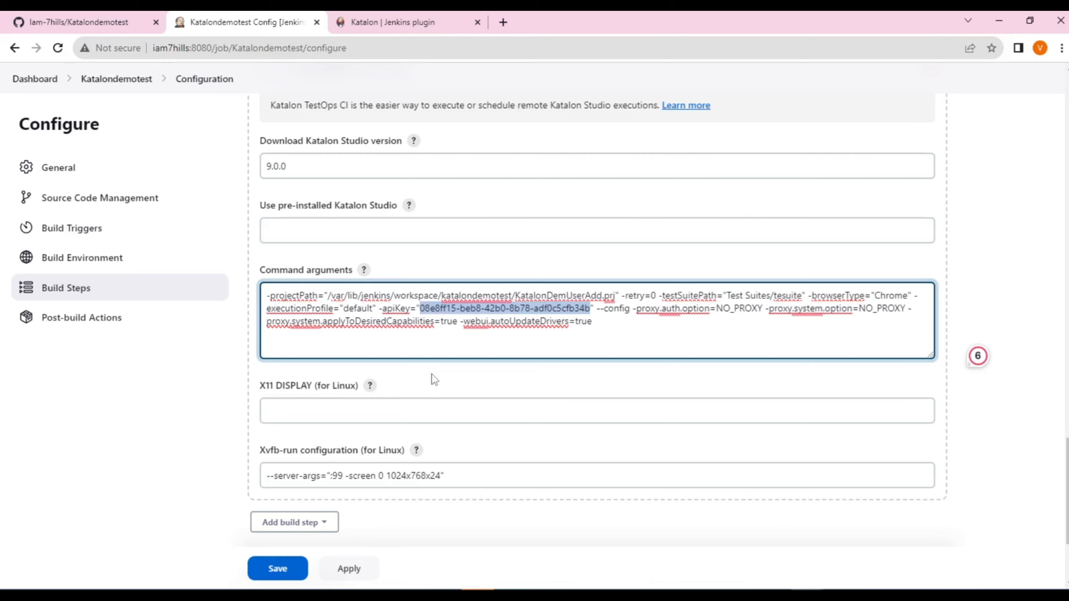
scroll(405, 406, down, 3)
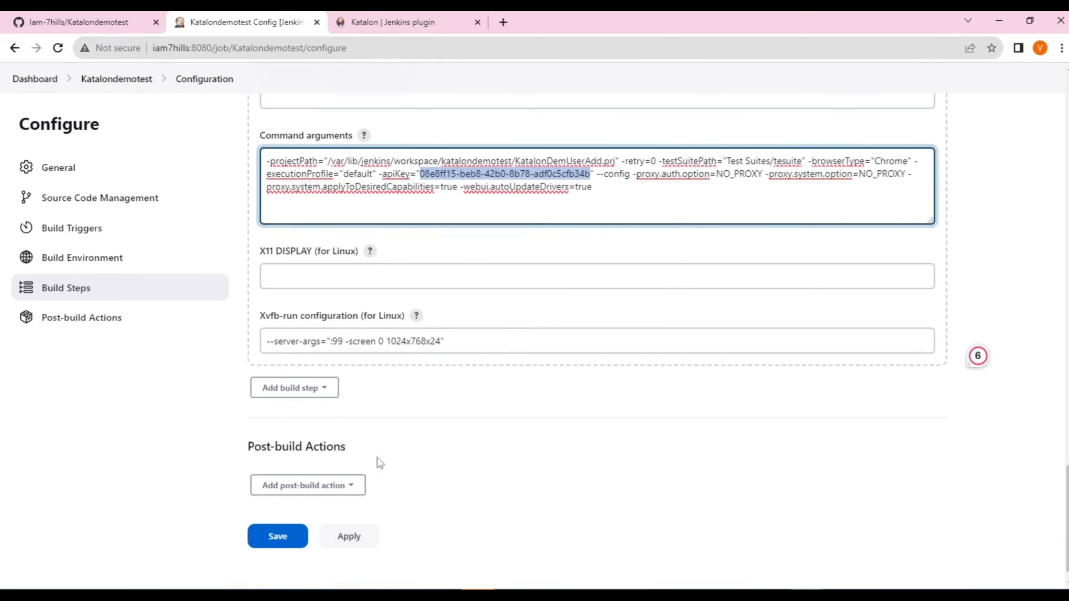
scroll(379, 463, up, 4)
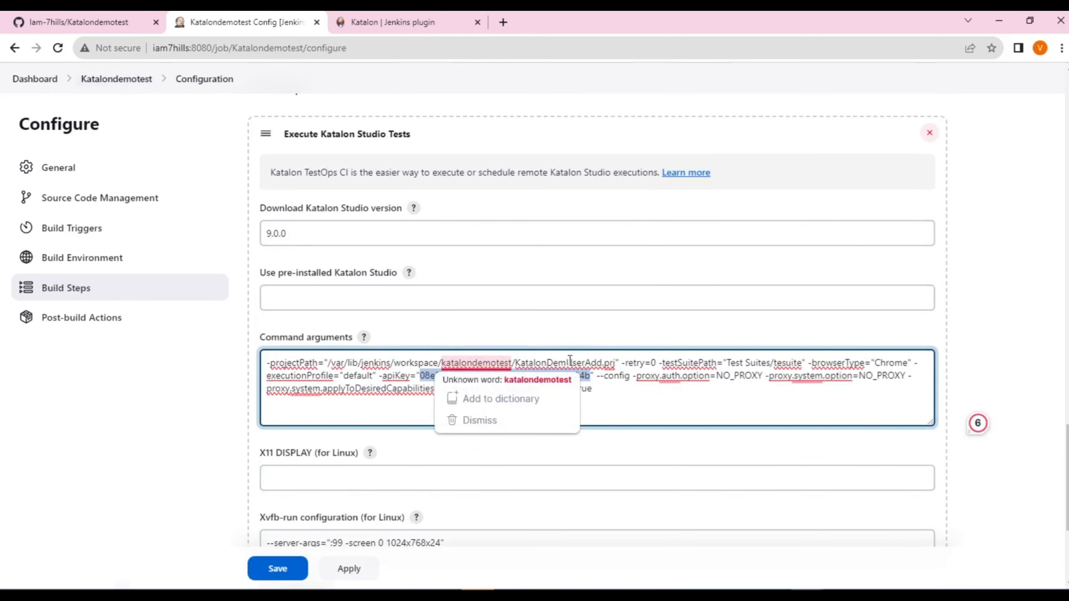
click(137, 26)
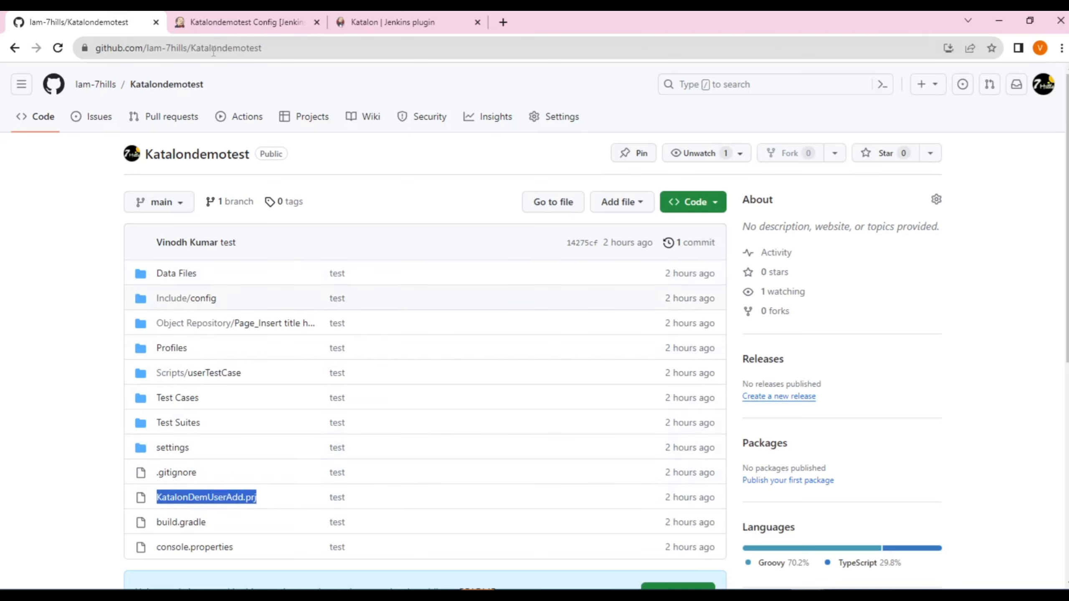
click(238, 23)
click(278, 569)
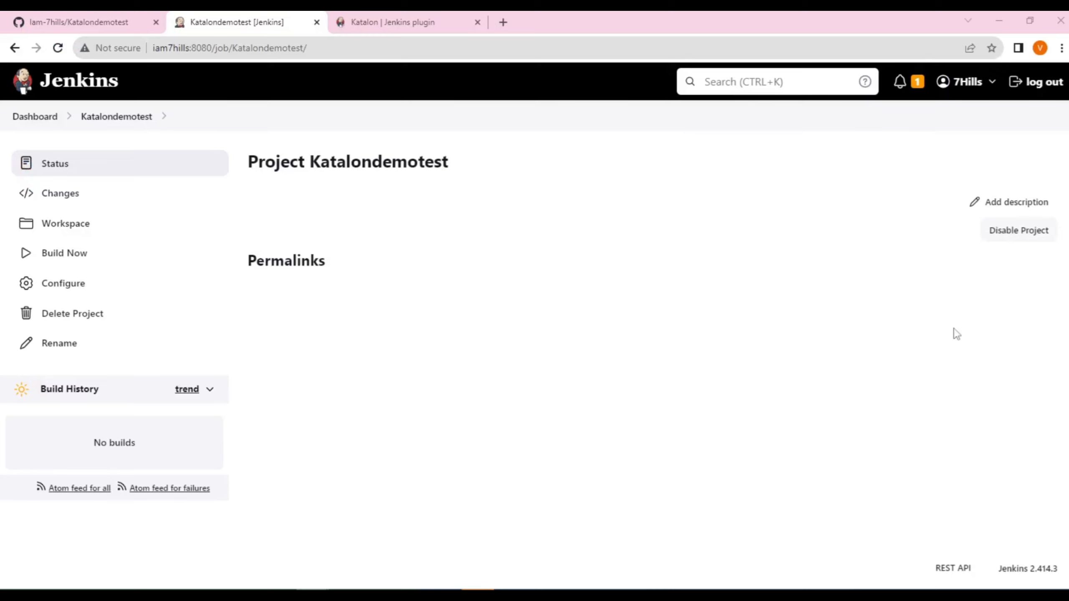
Start a build of the Katalondemotest job and open the console output of build #1.
click(77, 261)
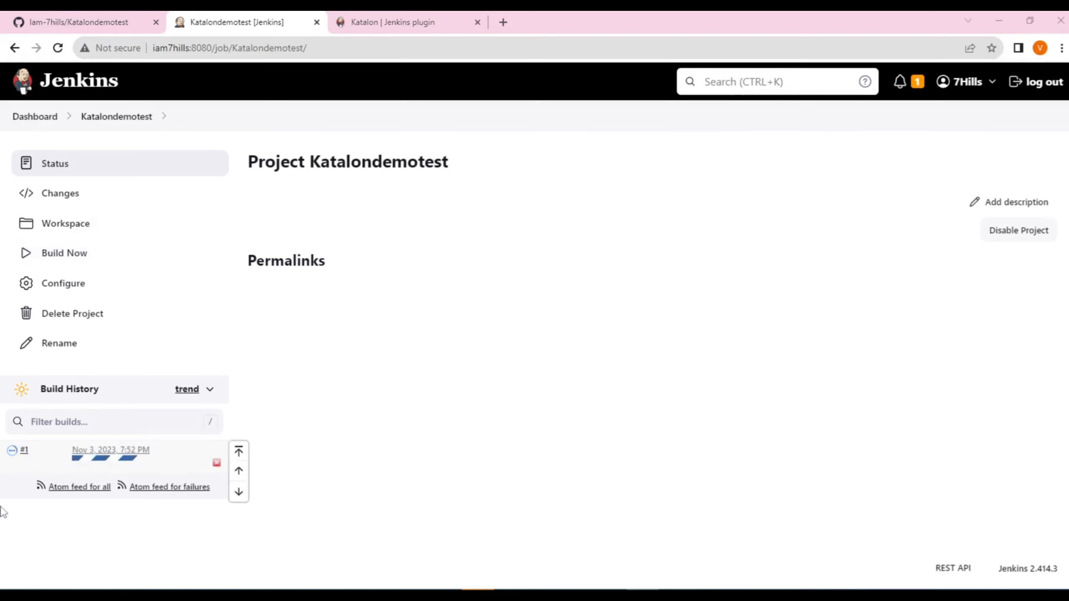
click(10, 455)
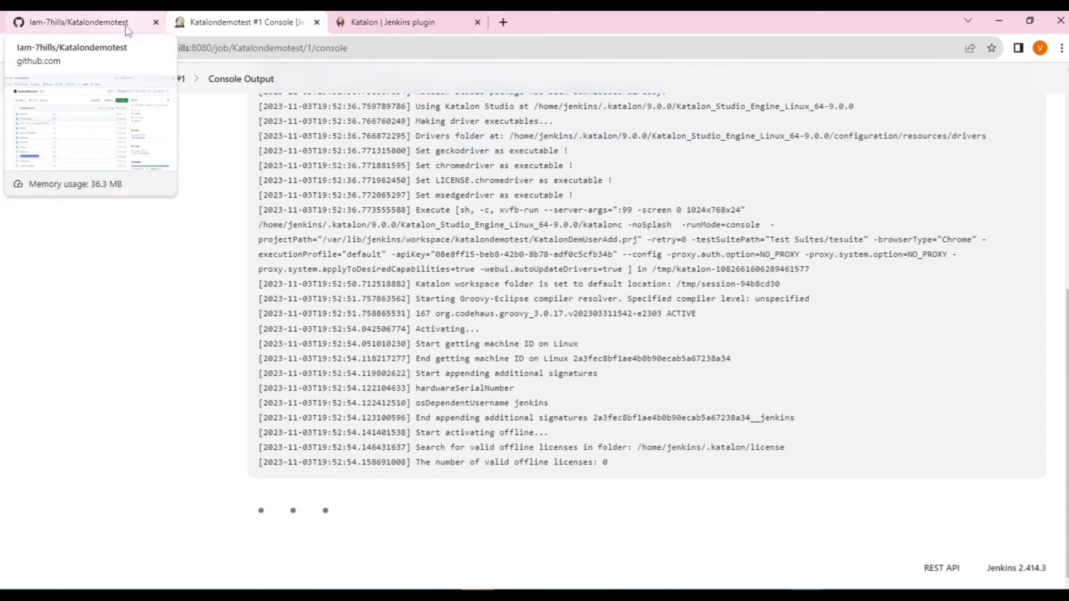
Open Data Files/exceldata.dat in the GitHub repository and examine the path in its dataSourceUrl.
click(125, 25)
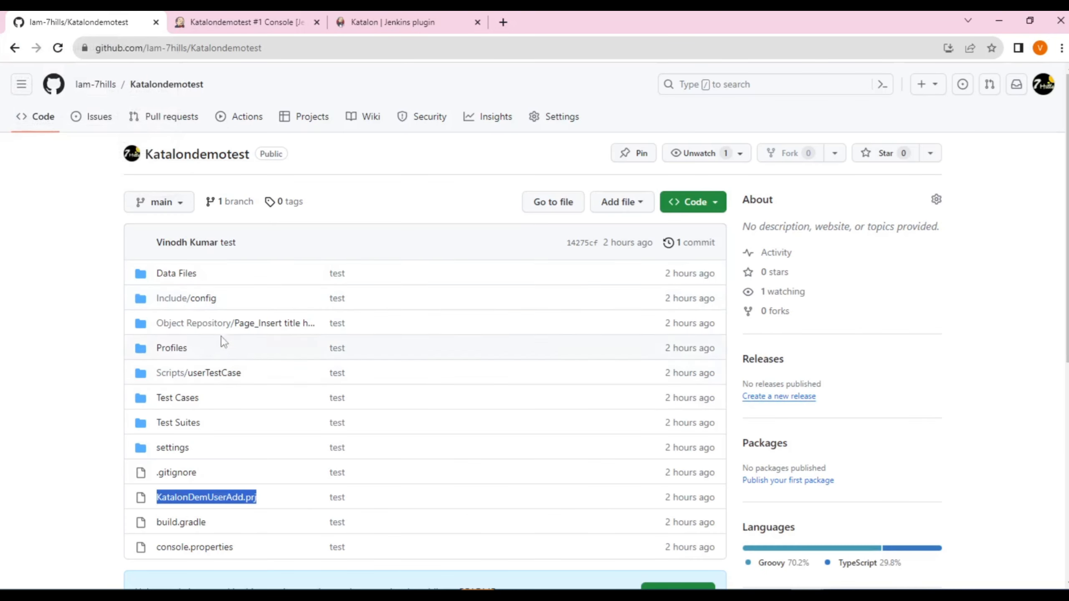
click(193, 278)
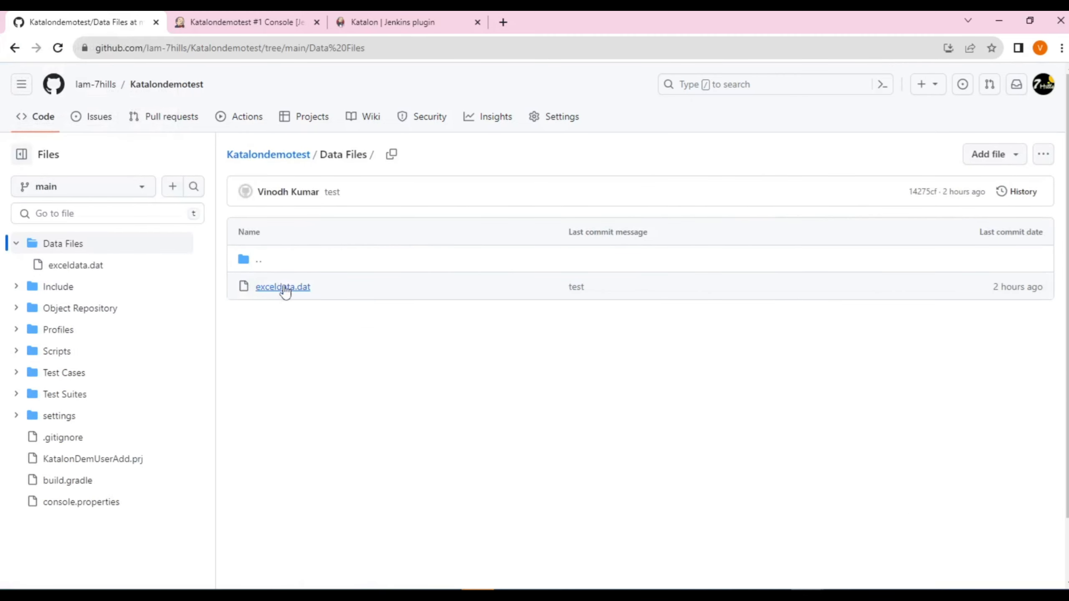
click(284, 288)
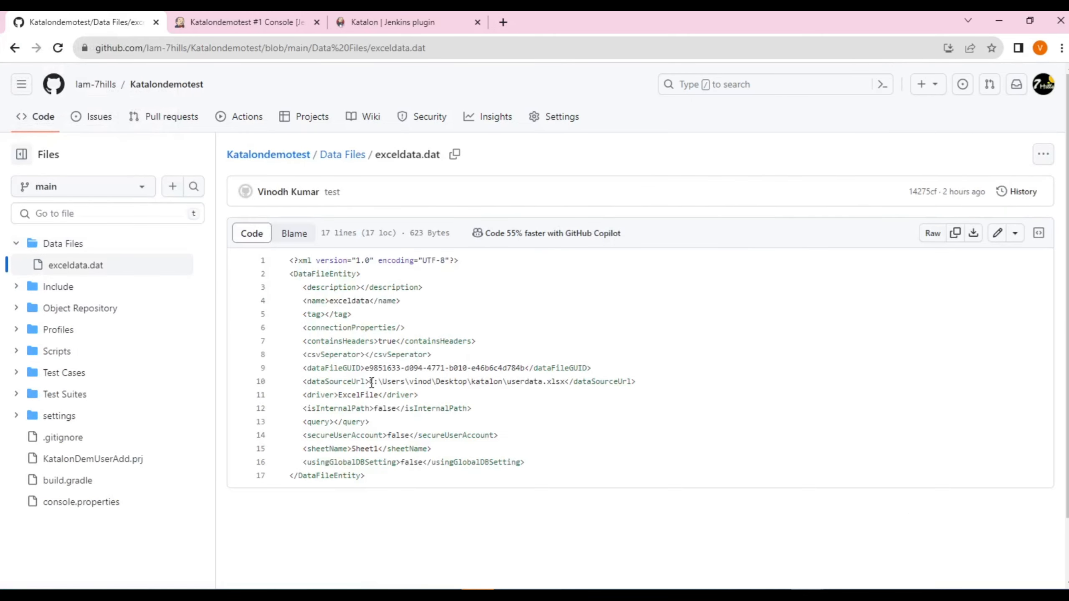
drag(371, 383, 564, 384)
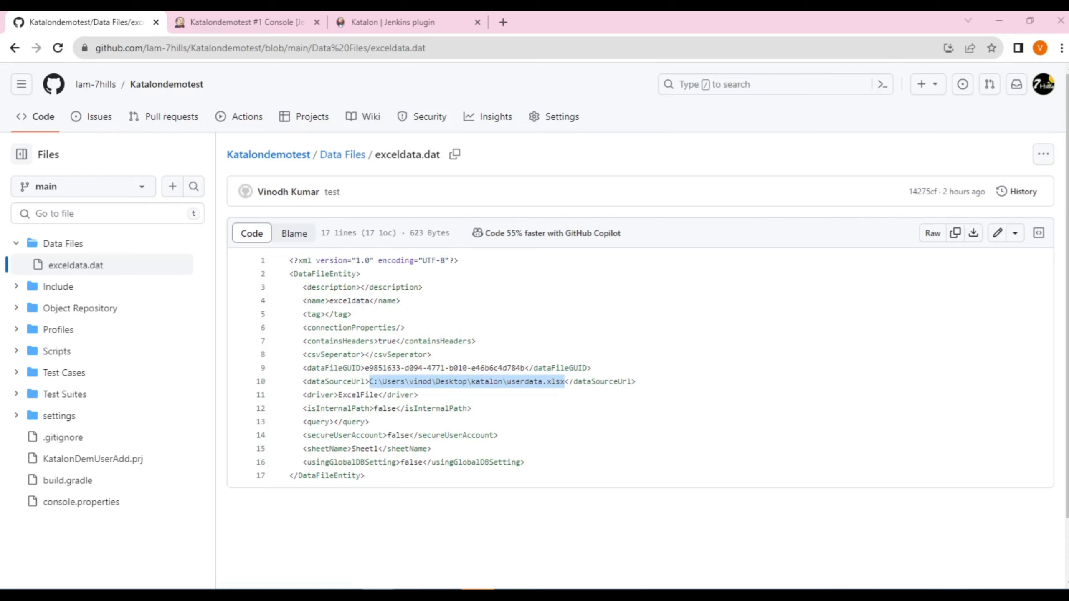
Set the dataSourceUrl in exceldata.dat to /var/lib/jenkins/workspace/katalondemotest/userdata.xlsx and commit the edit directly to the main branch.
click(998, 234)
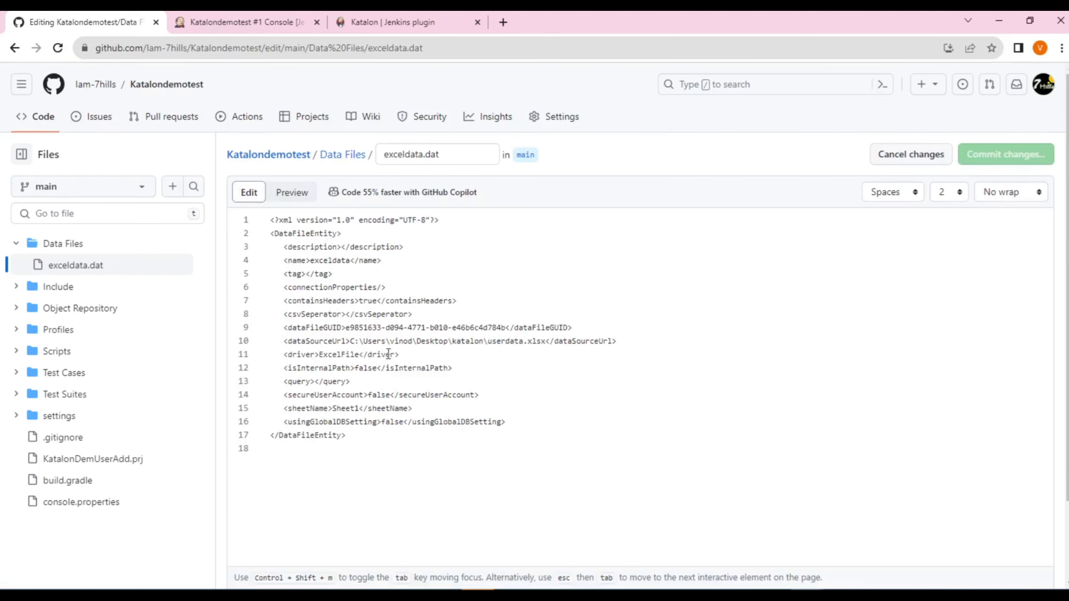
drag(353, 341, 484, 344)
key(ctrl+v)
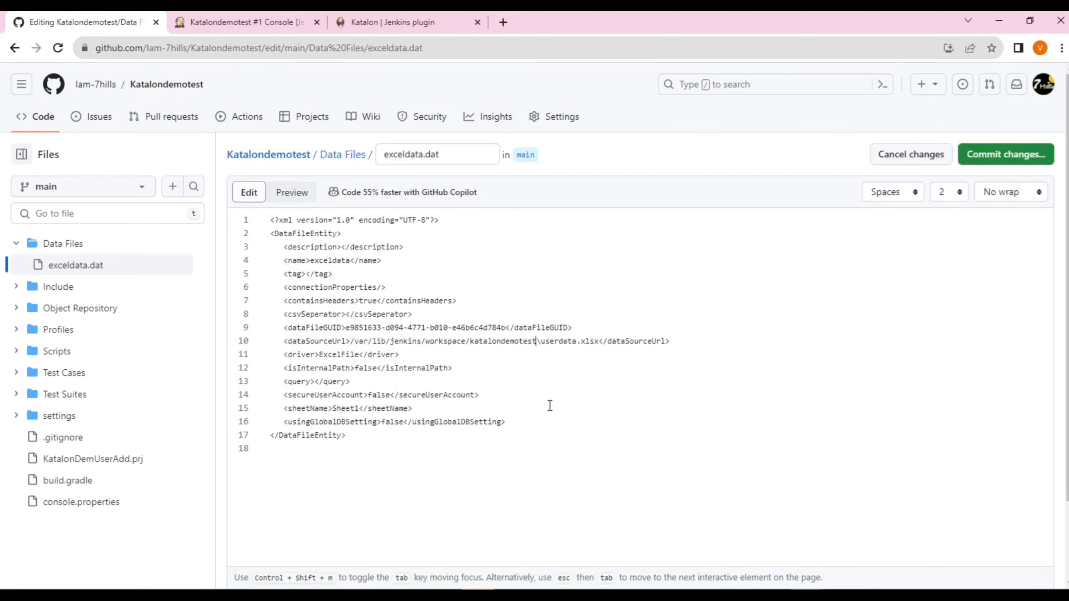
key(Delete)
text(/)
click(1003, 156)
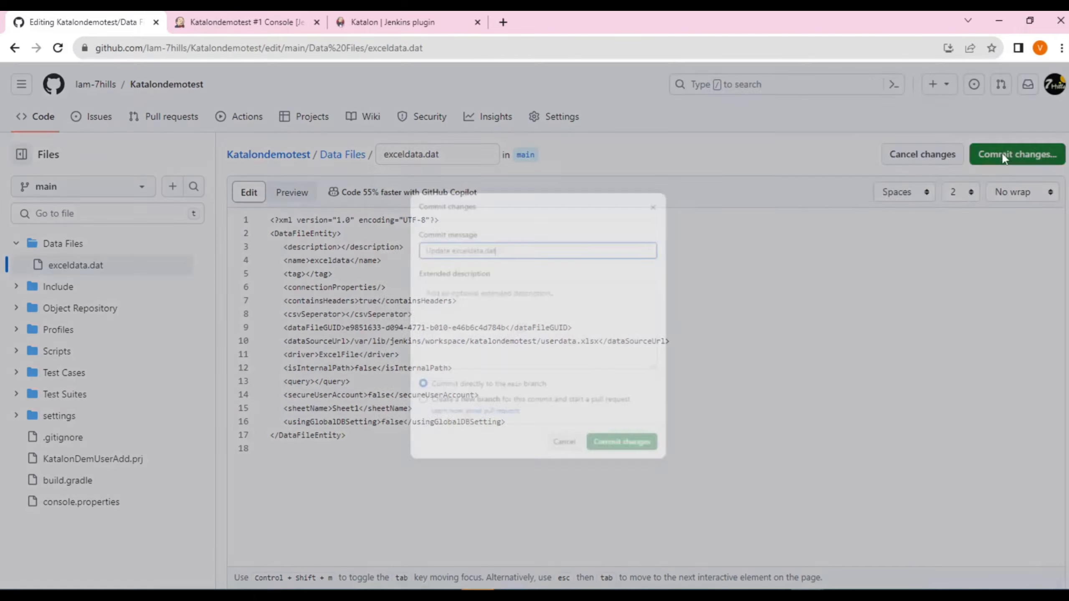
click(638, 471)
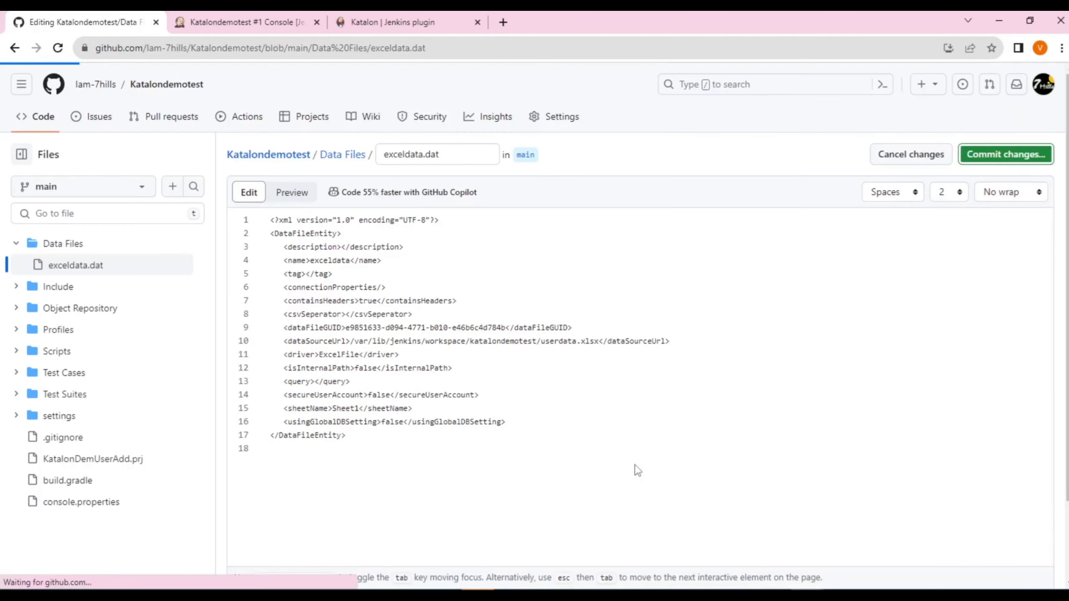
drag(570, 385, 560, 381)
Examine the Jenkins console output of build #1 for errors and return to the Katalondemotest project page.
click(280, 23)
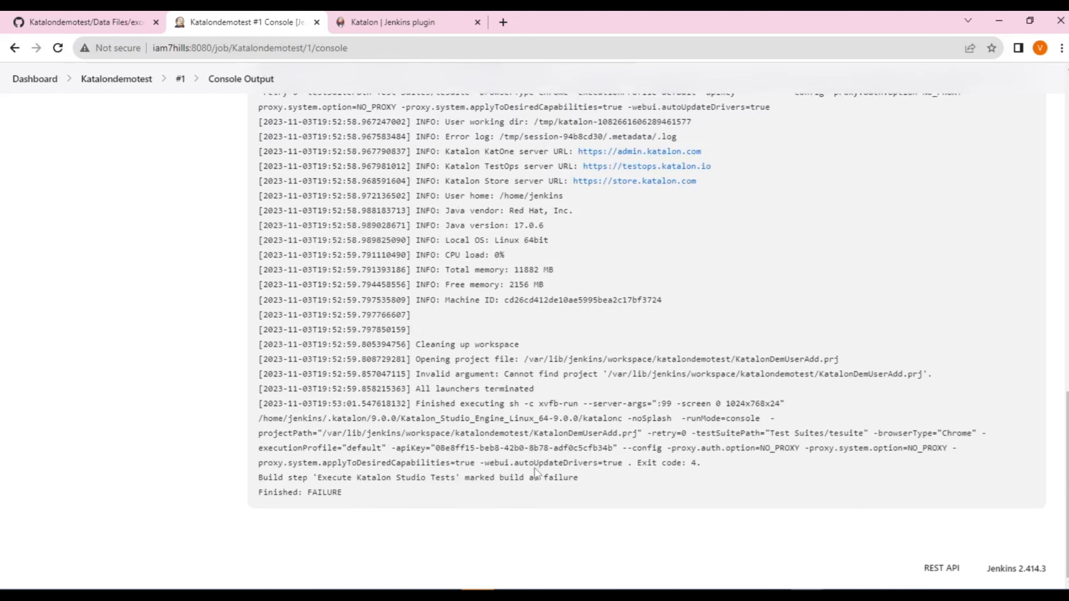
scroll(581, 459, up, 5)
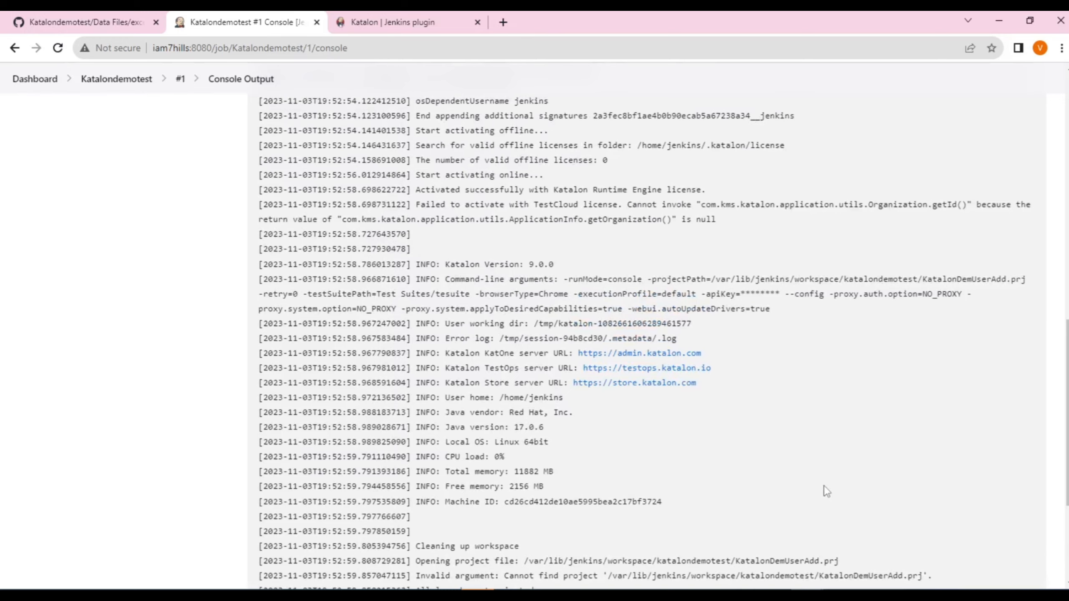
scroll(826, 489, down, 5)
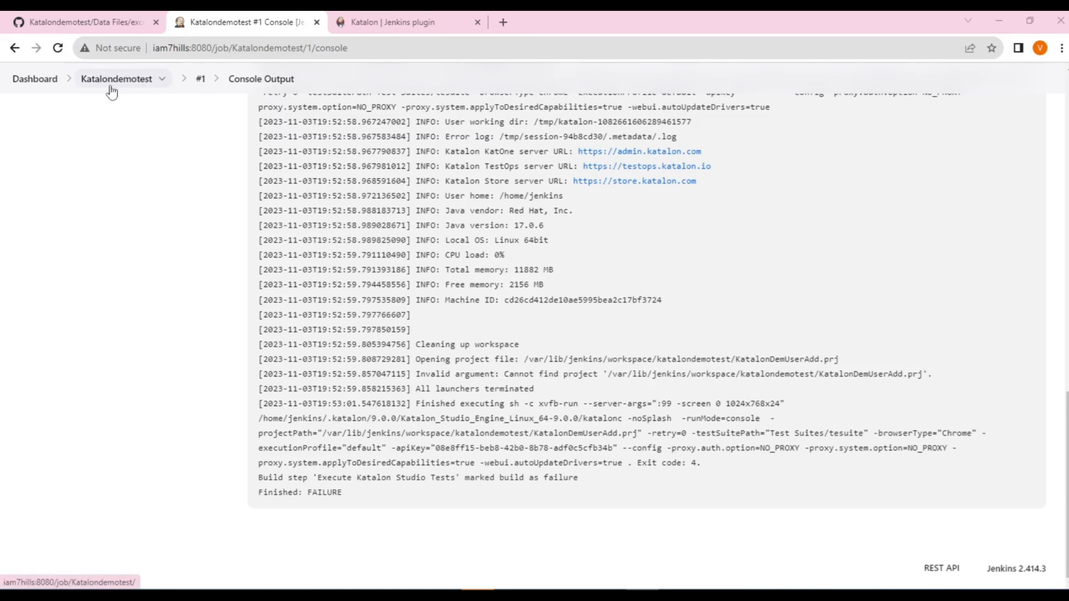
click(92, 84)
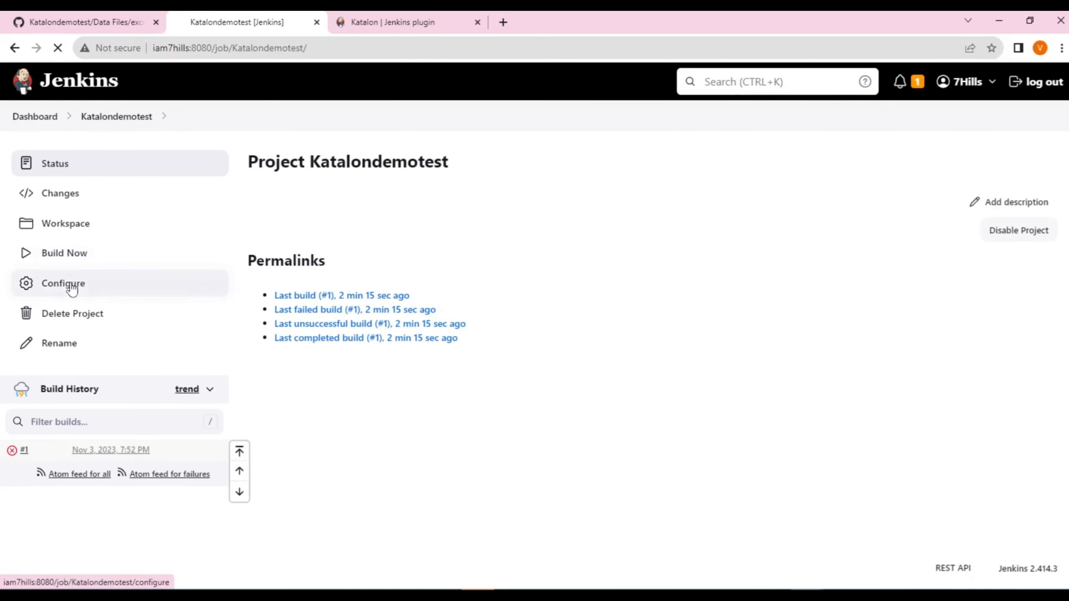
Set the Katalon build step's projectPath to /var/lib/jenkins/workspace/Katalondemotest/KatalonDemUserAdd.prj, save the job and start a build.
click(72, 285)
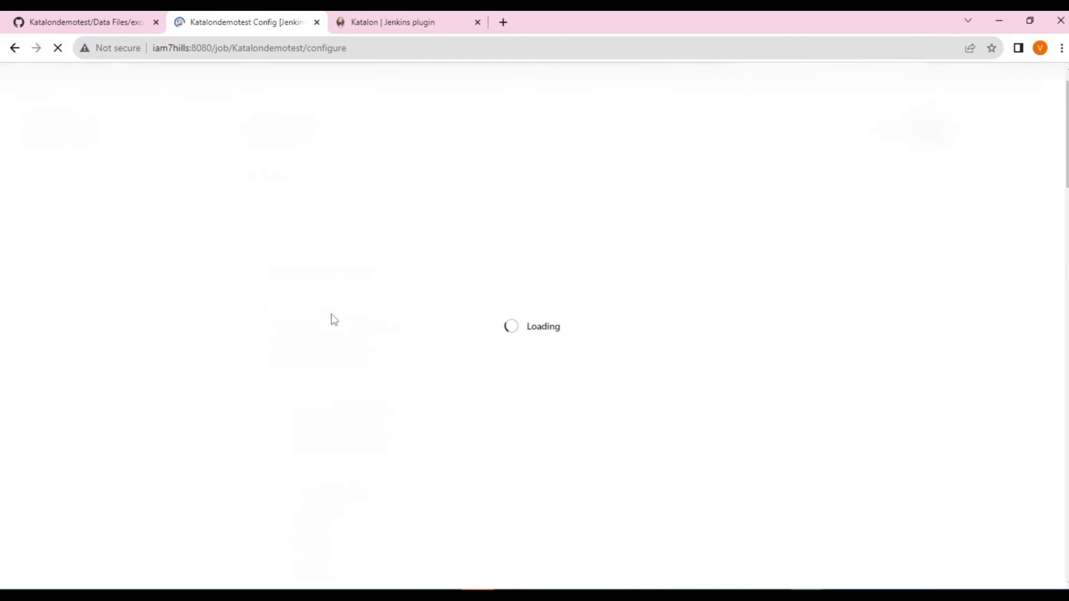
scroll(337, 318, down, 10)
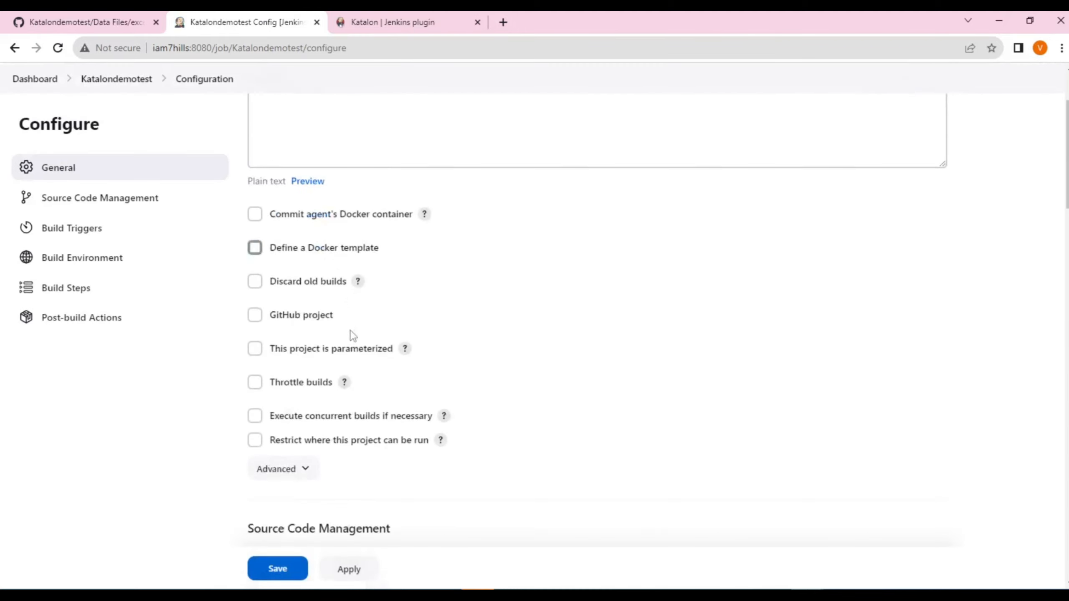
scroll(484, 384, down, 15)
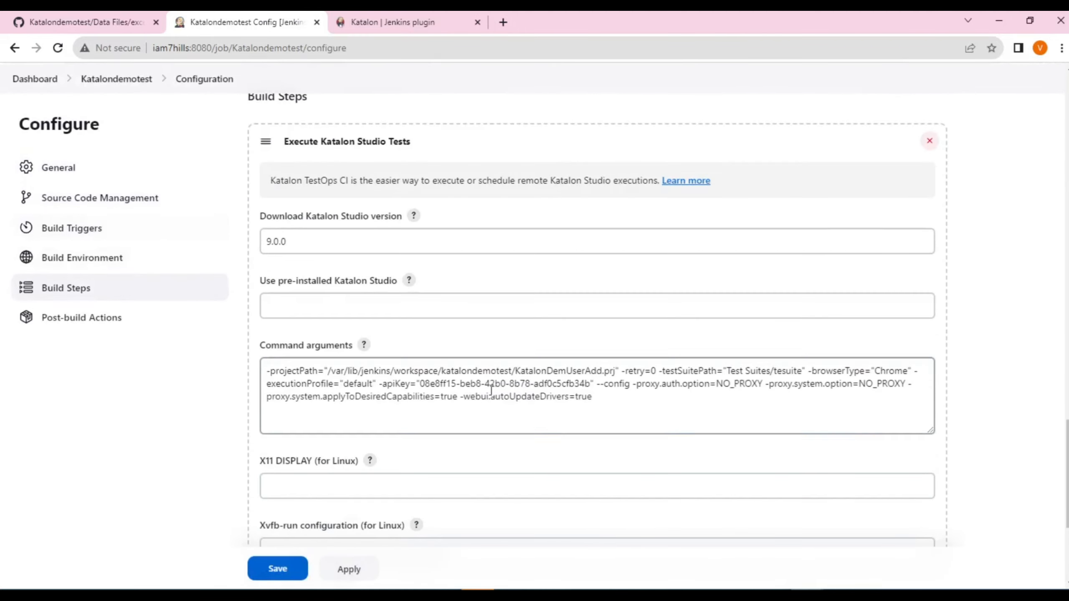
scroll(491, 391, down, 3)
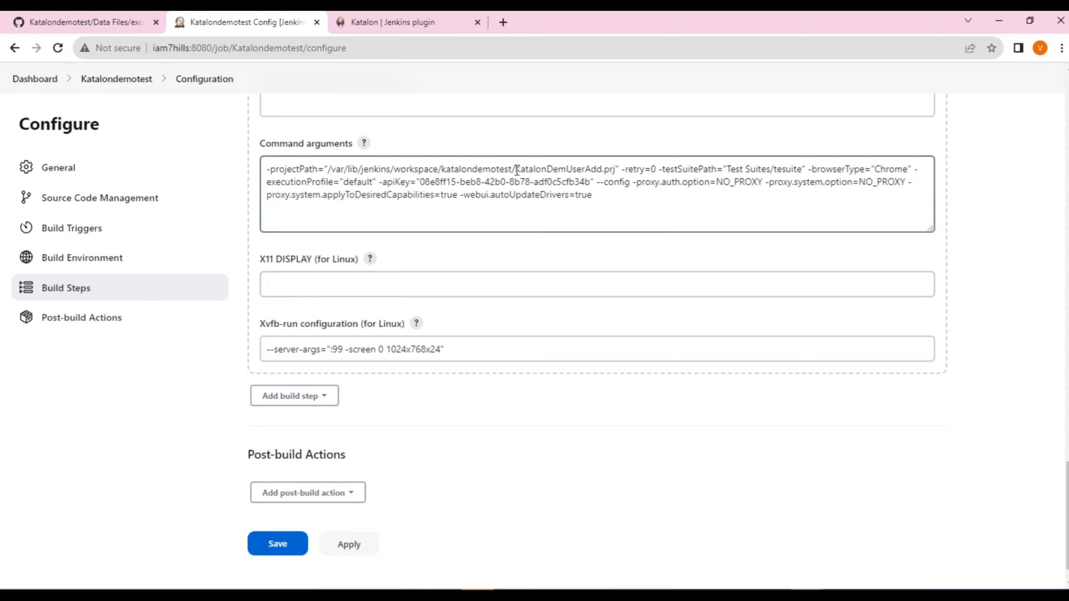
click(442, 166)
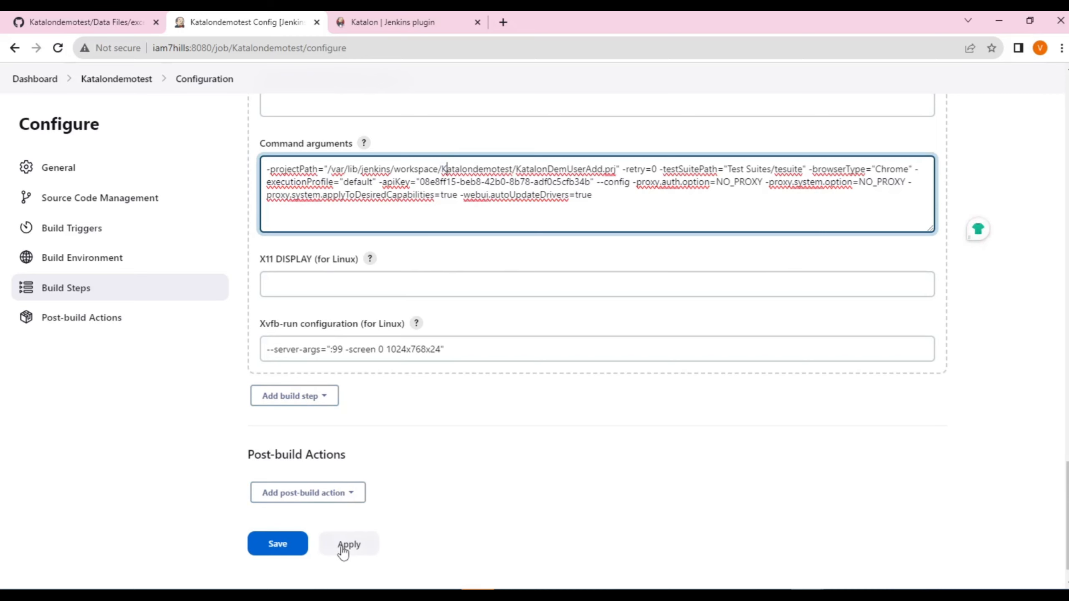
click(286, 551)
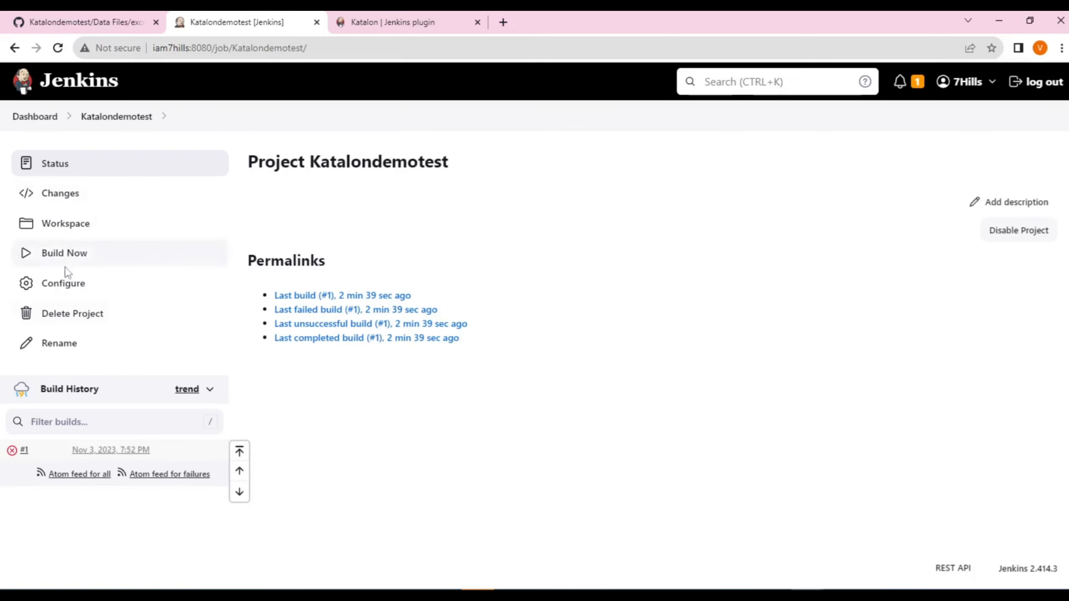
click(65, 254)
Check the userdata.xlsx file name in exceldata.dat on GitHub, and open the console output of Jenkins build #2.
click(112, 22)
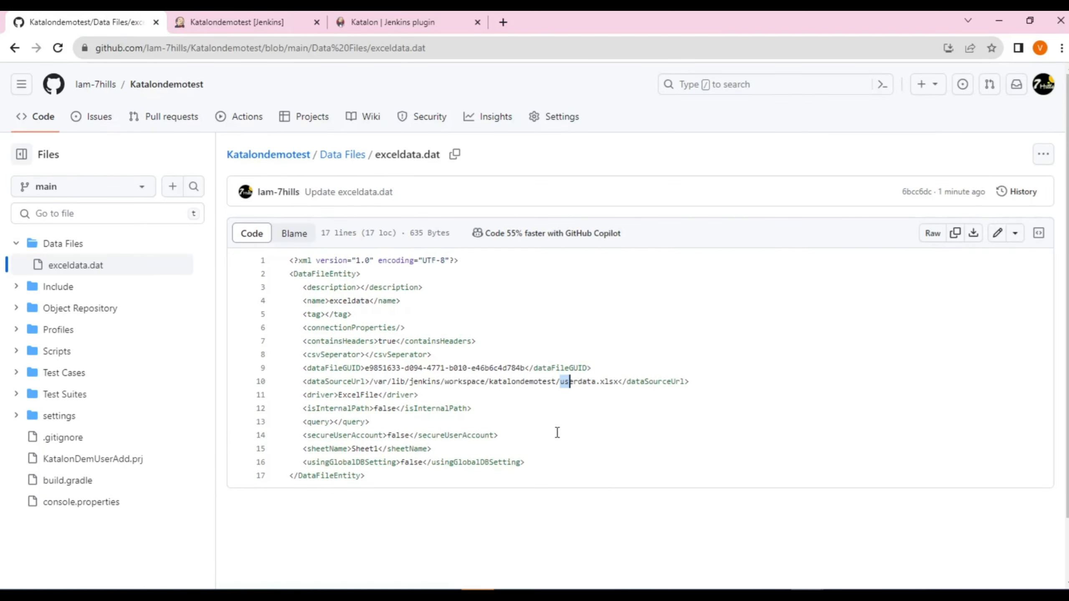
click(572, 396)
mouse_move(563, 381)
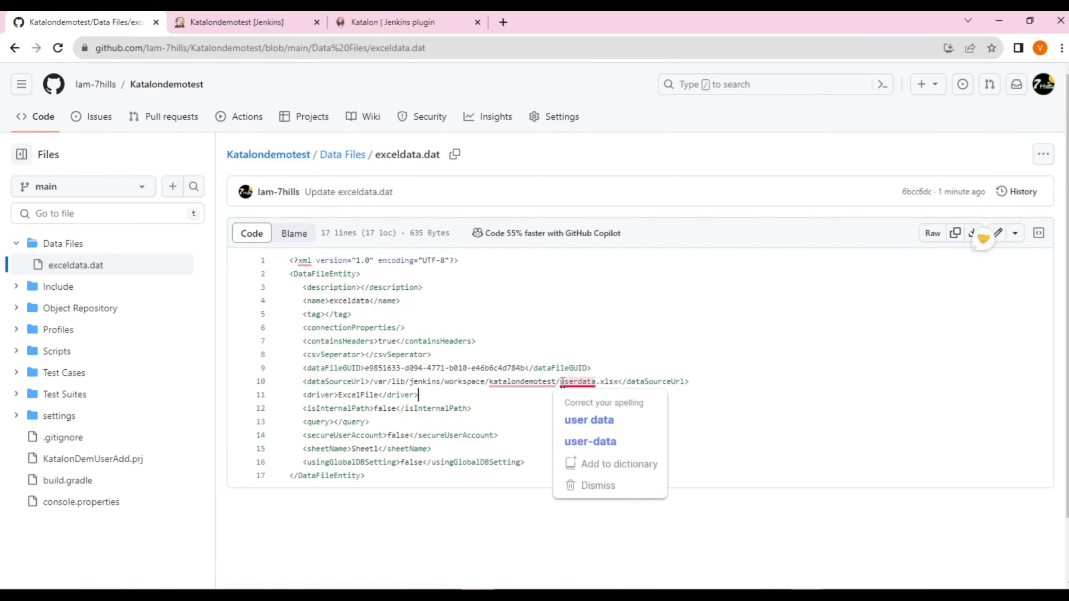
drag(563, 381, 615, 392)
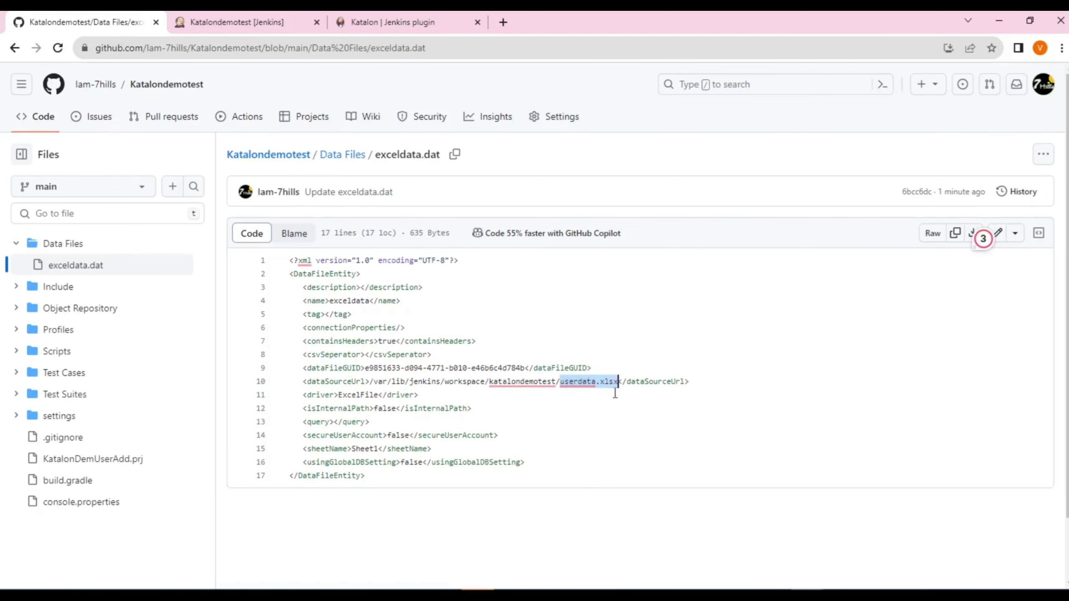
click(291, 23)
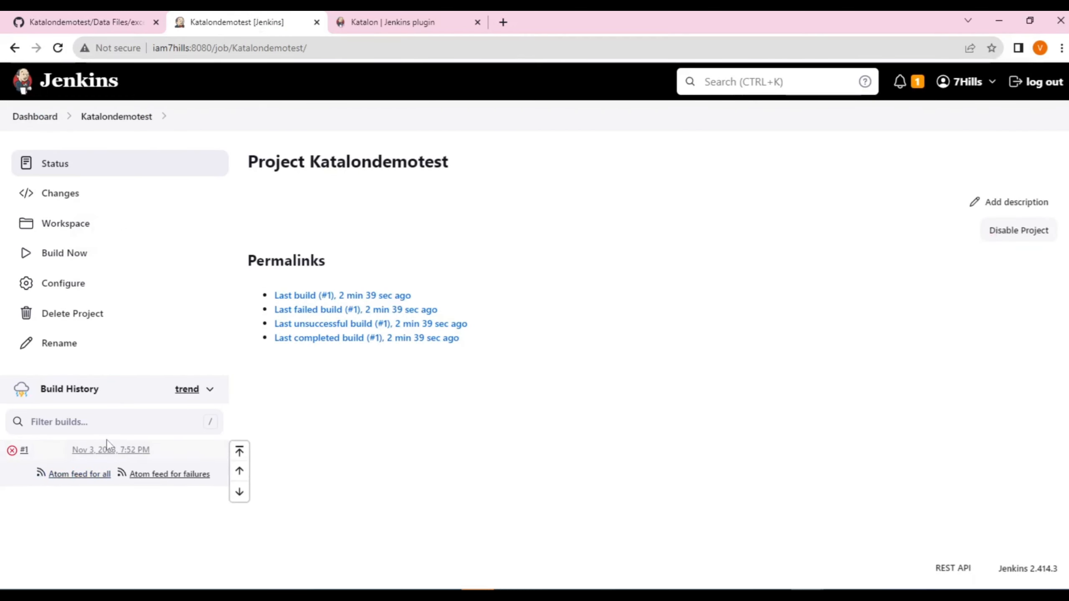
click(11, 452)
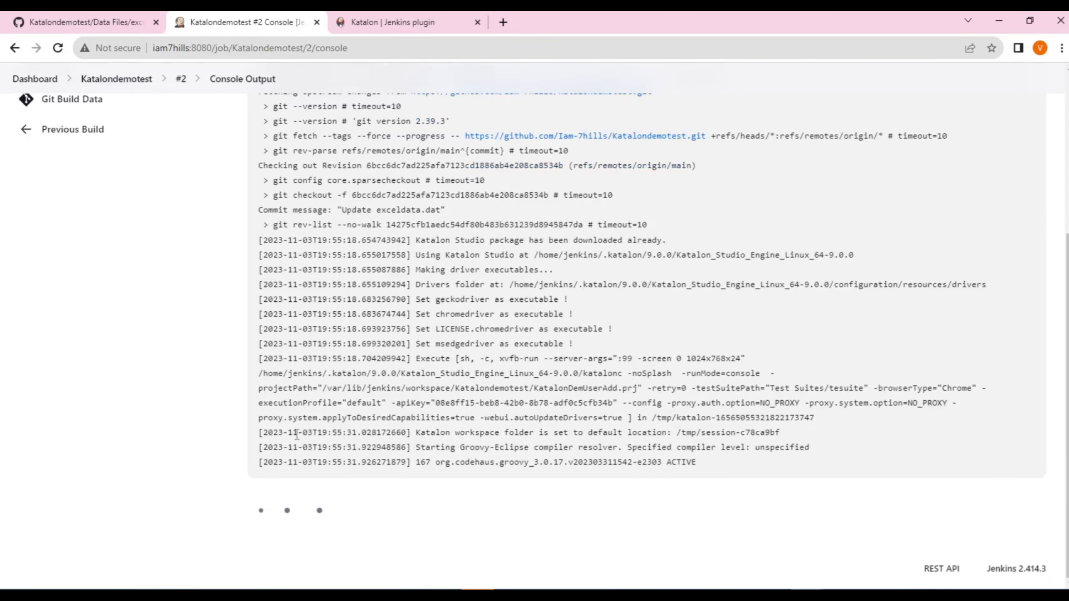
Upload userdata.xlsx to the root of the Katalondemotest GitHub repository and commit it directly to the main branch.
click(128, 32)
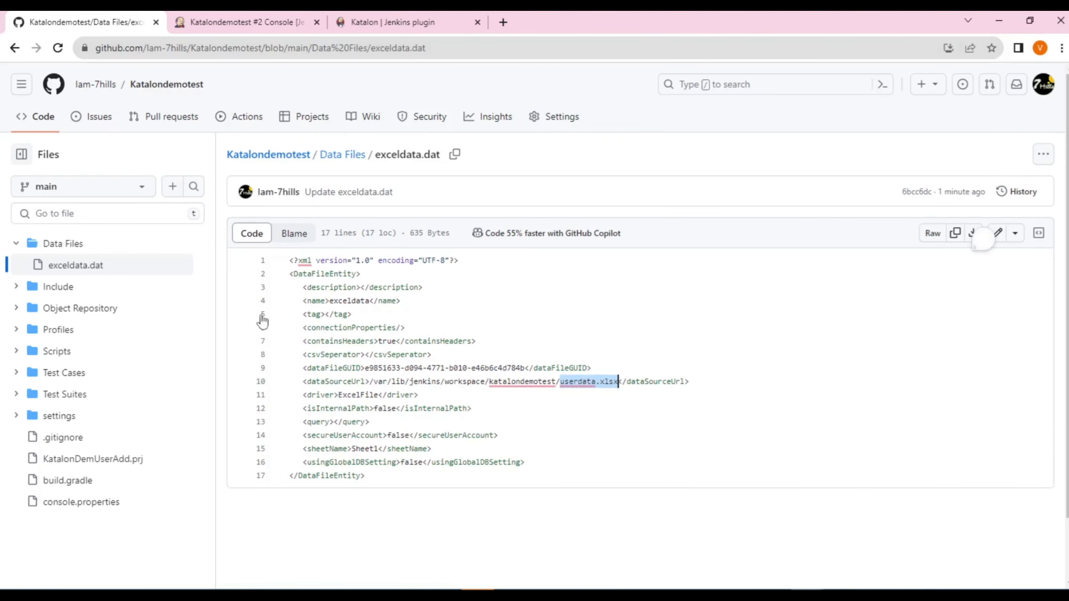
click(296, 156)
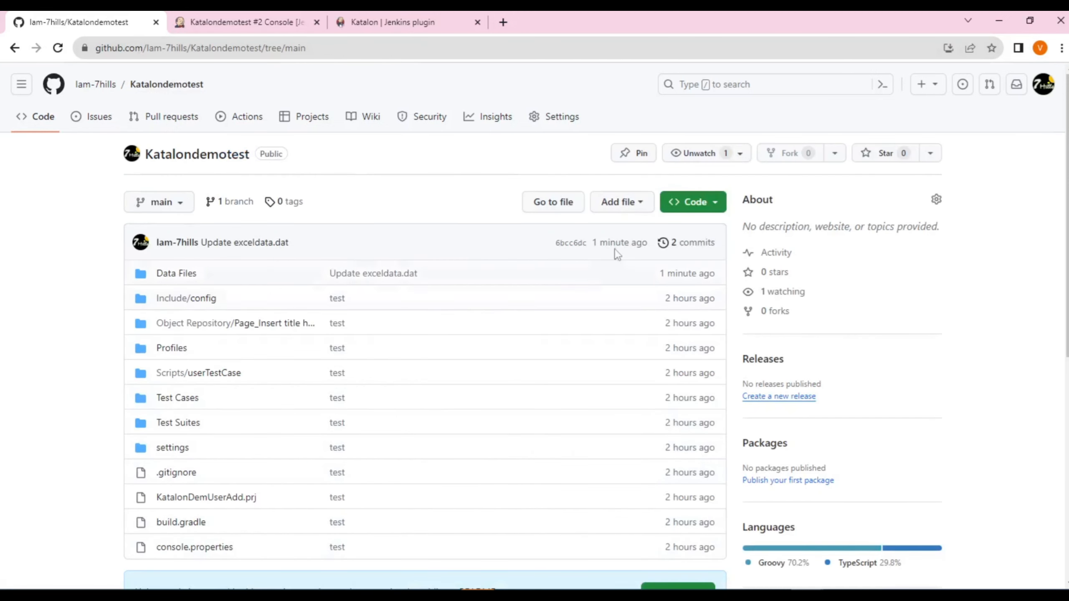
click(614, 206)
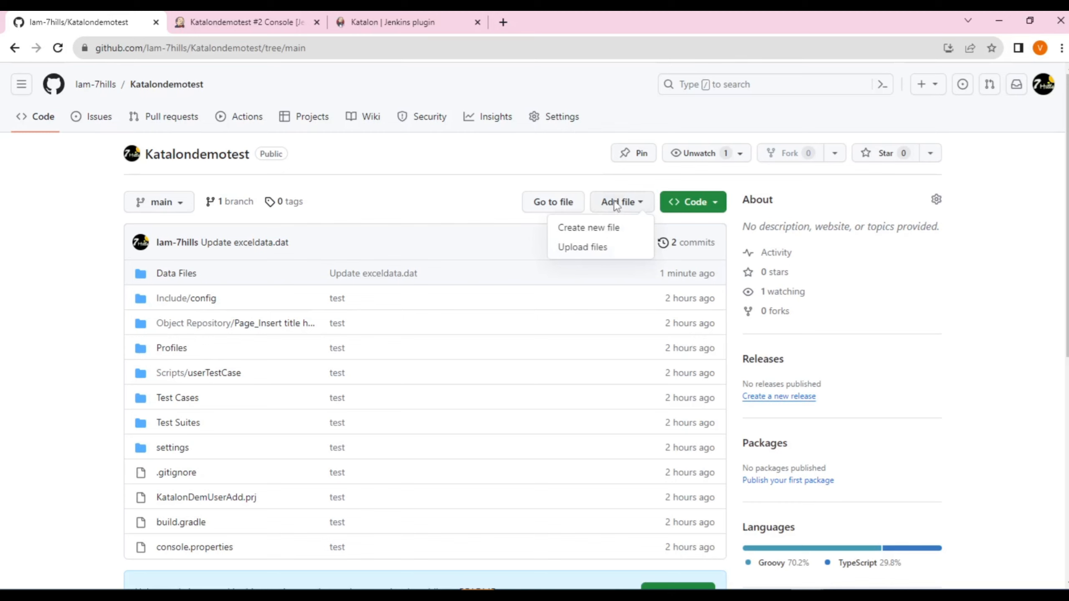
click(588, 250)
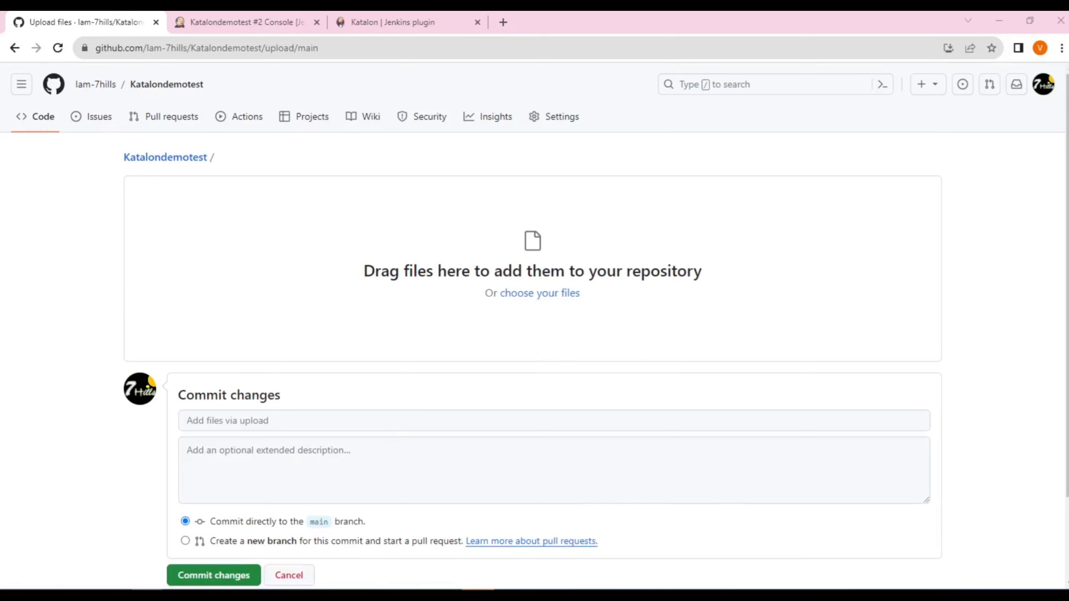
drag(1067, 294, 513, 296)
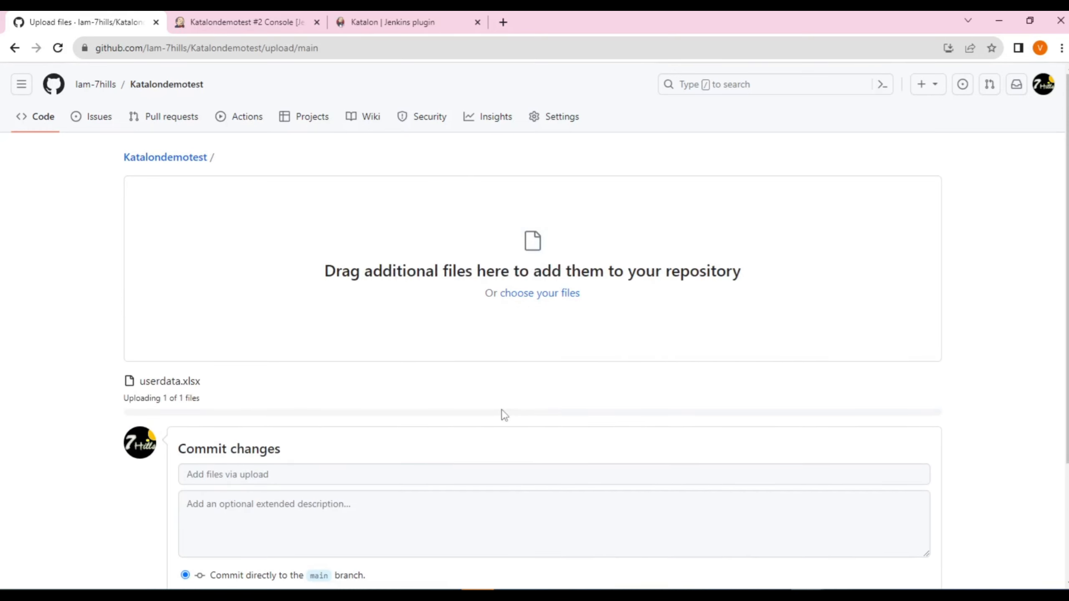
scroll(501, 410, down, 3)
click(210, 475)
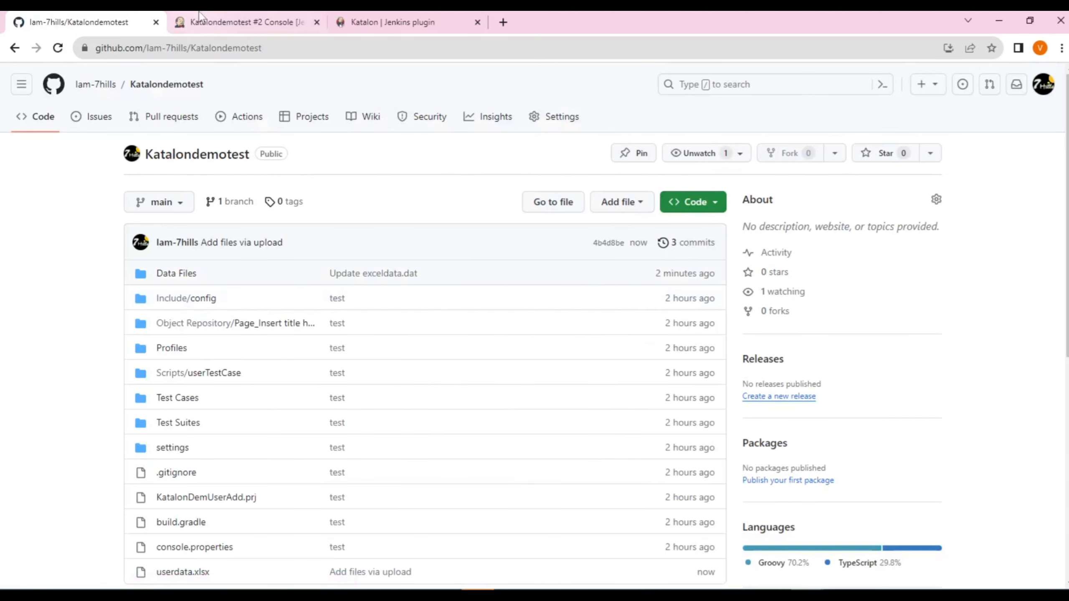
Examine the Jenkins console output of build #2 for the exception raised while reading the Excel file.
click(237, 20)
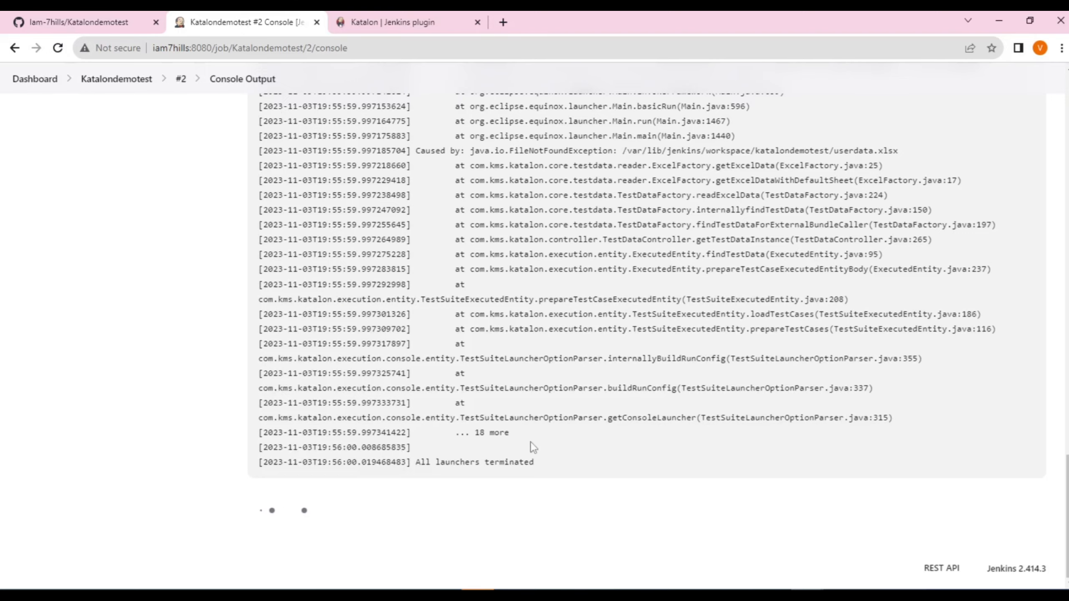
scroll(705, 385, up, 3)
scroll(705, 385, up, 7)
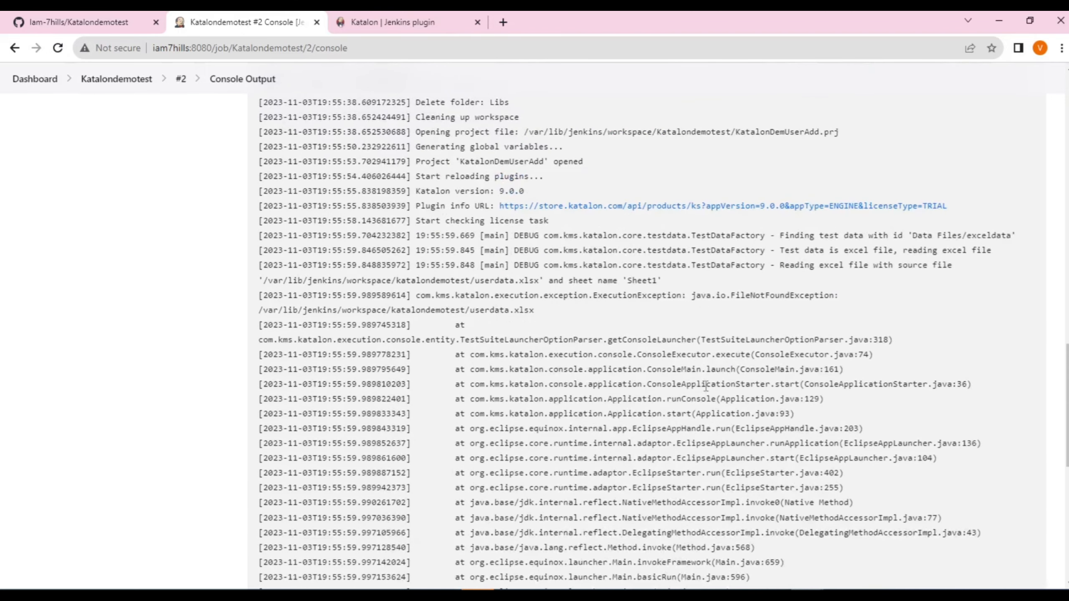
drag(834, 295, 269, 281)
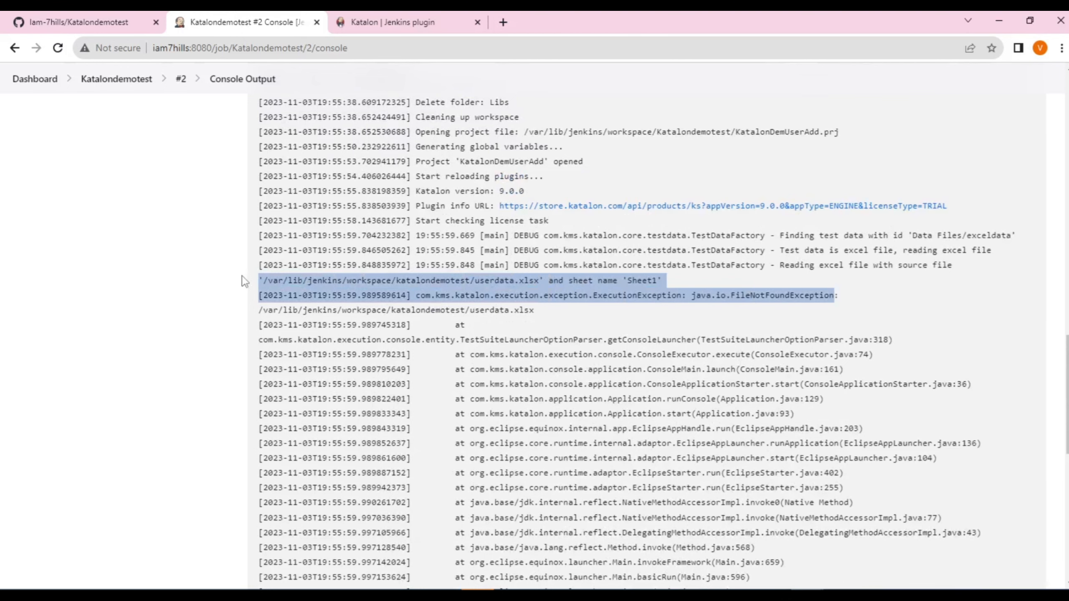
scroll(359, 258, down, 12)
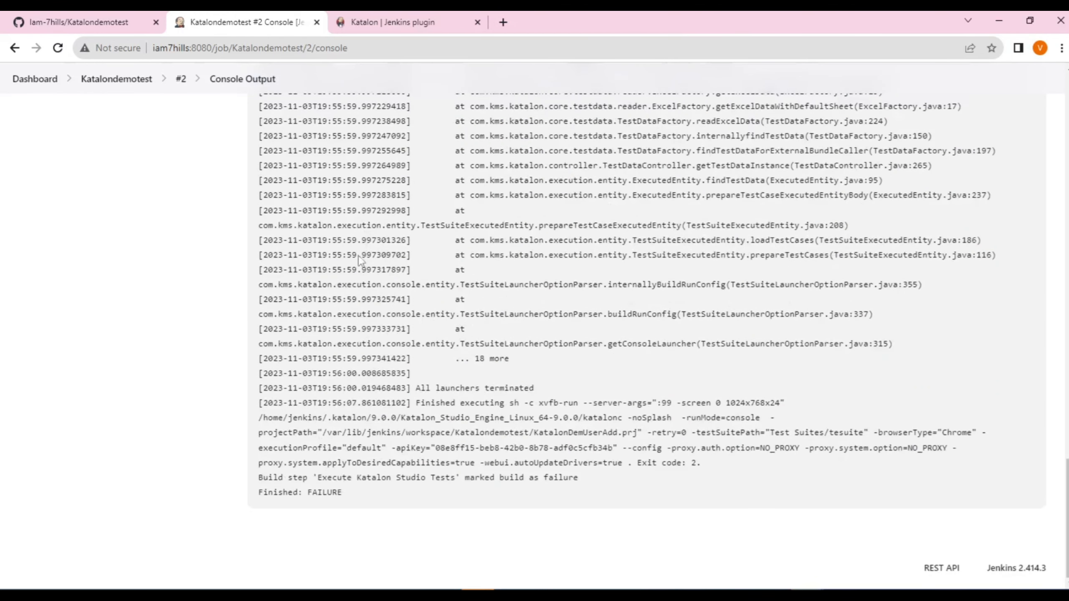
Return to the Katalondemotest project page, start another build and open the console output of build #3.
click(123, 81)
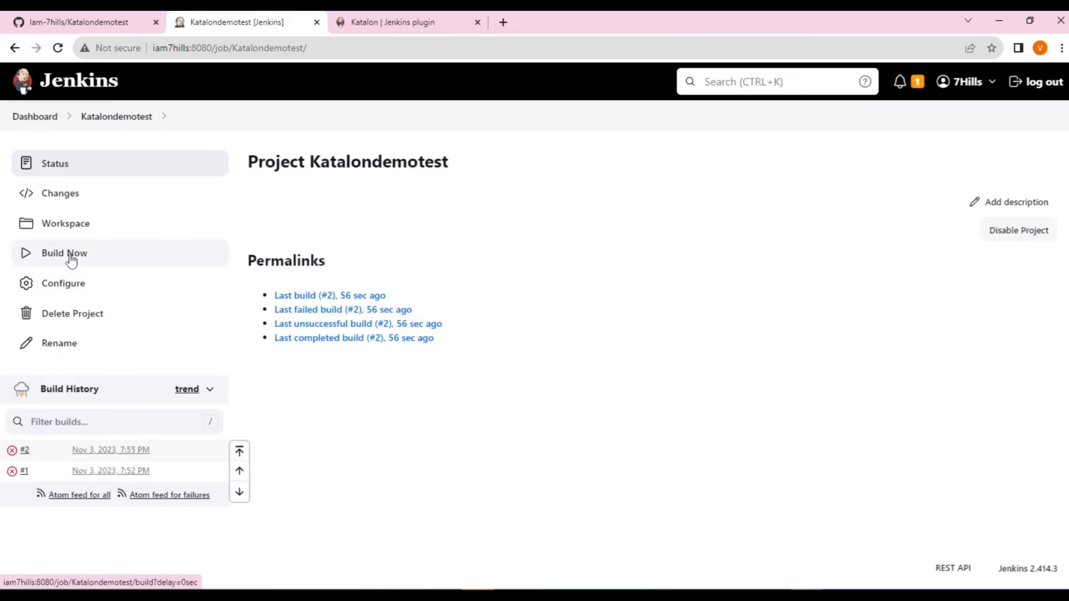
click(71, 256)
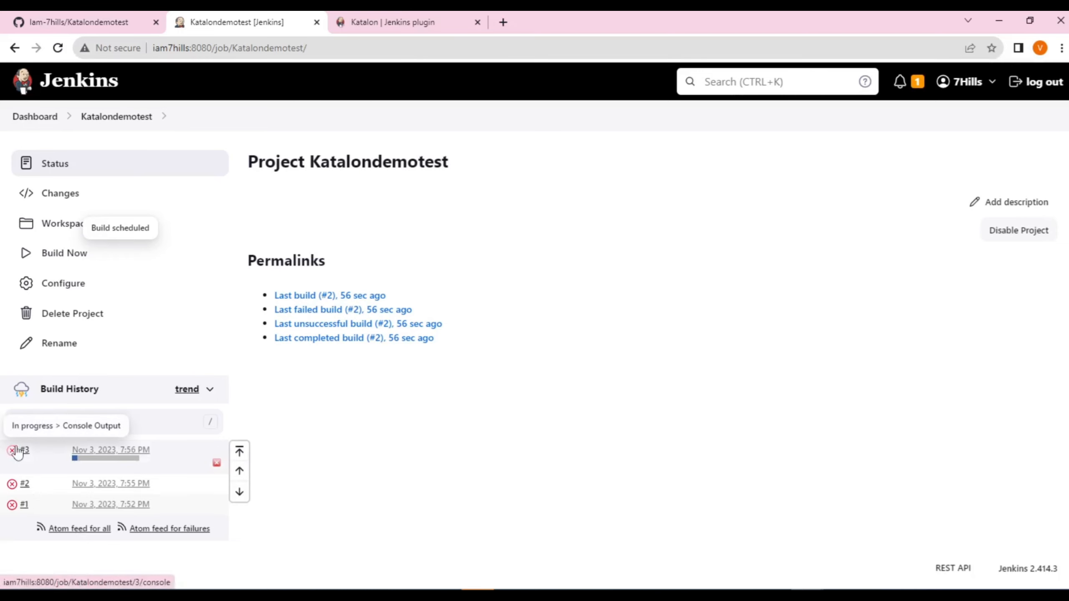
click(84, 458)
Check the GitHub repository's file list for userdata.xlsx and return to the console output of build #3.
click(120, 24)
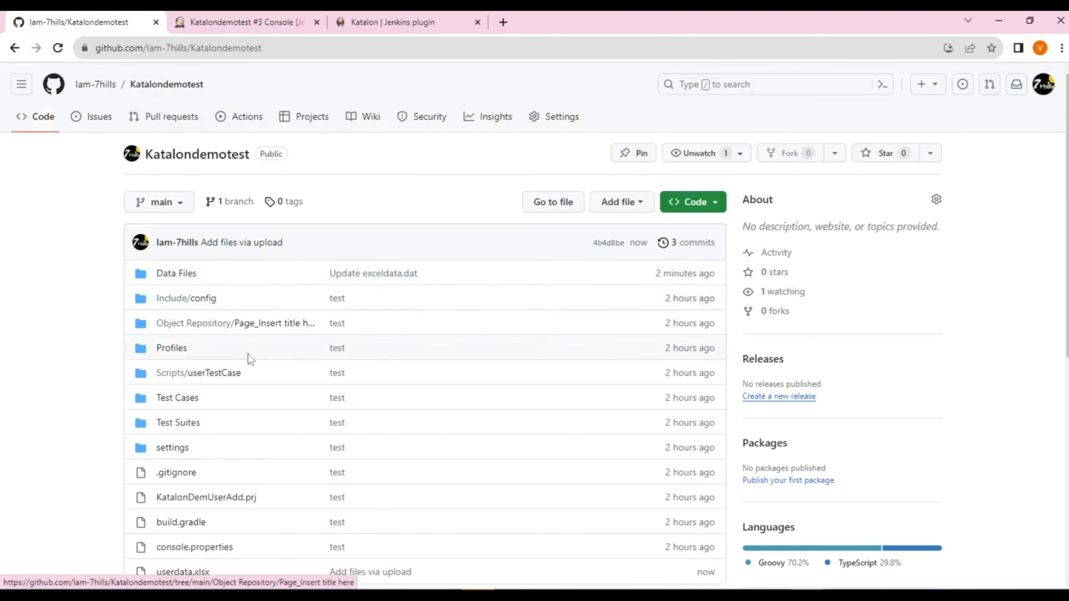
scroll(249, 358, down, 5)
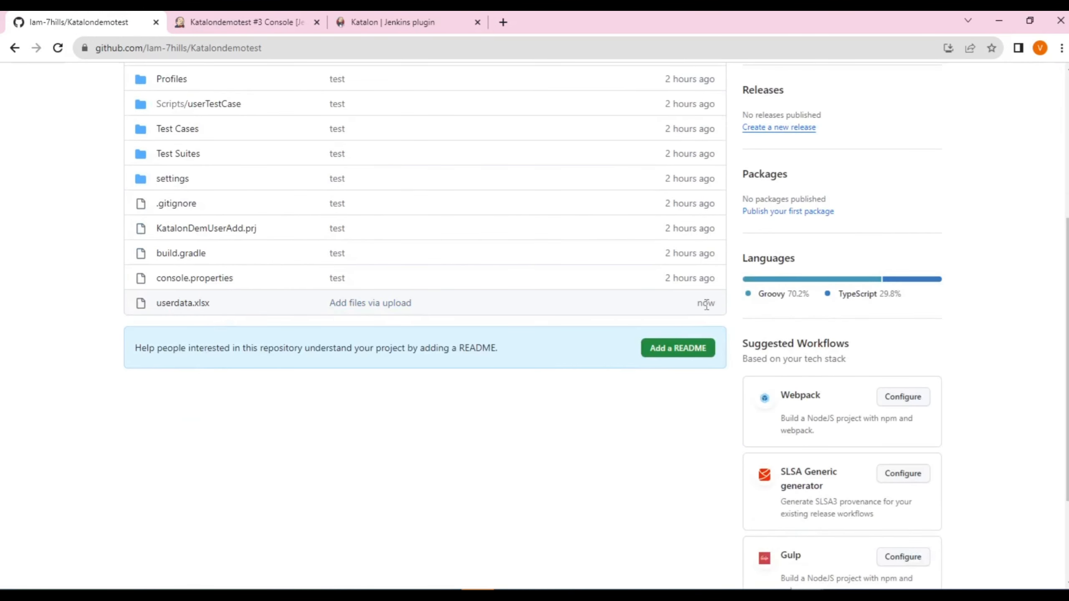
click(242, 24)
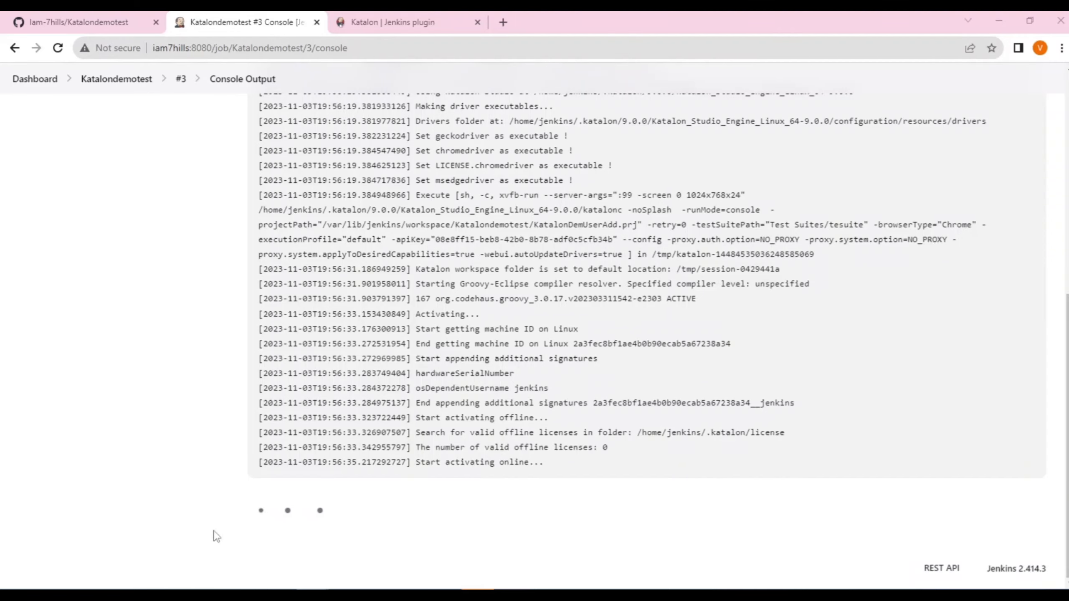
Switch to the MySQL session in Command Prompt and query the member table with select * from member;.
drag(674, 58, 597, 11)
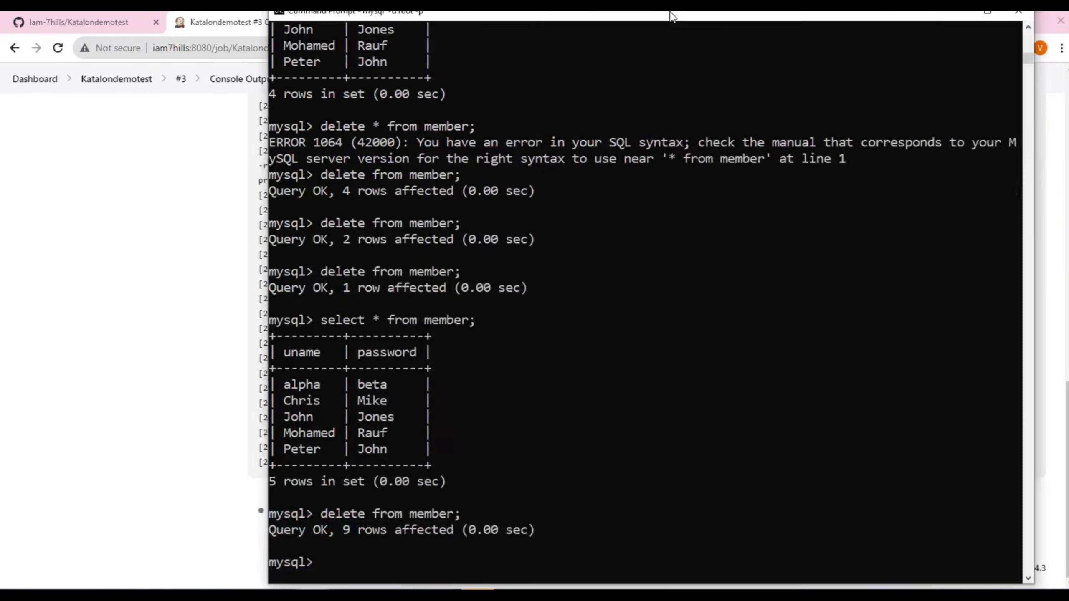
double_click(596, 12)
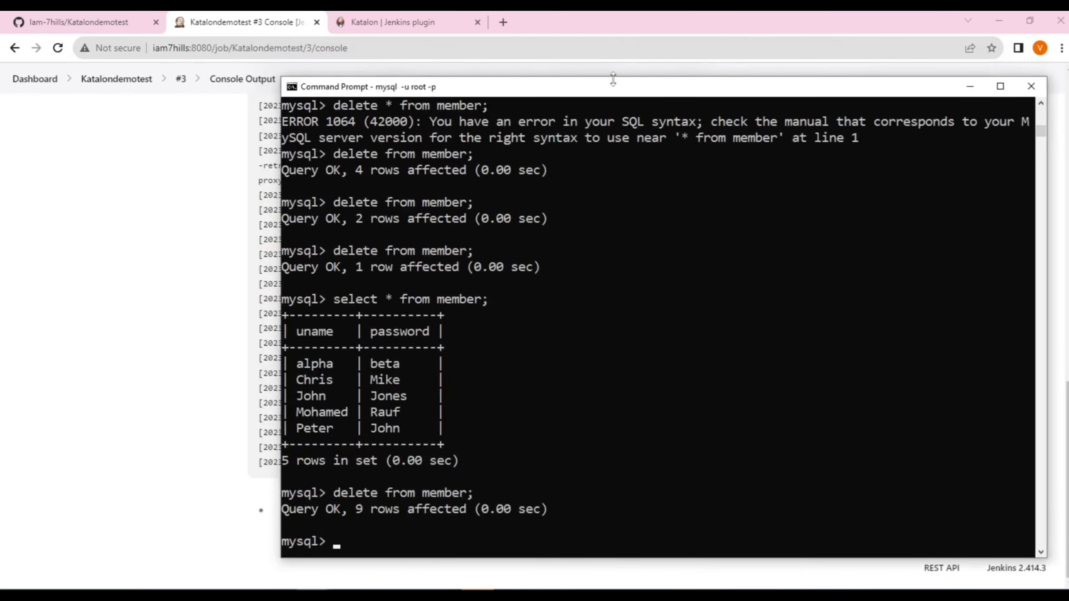
text(select * from mem)
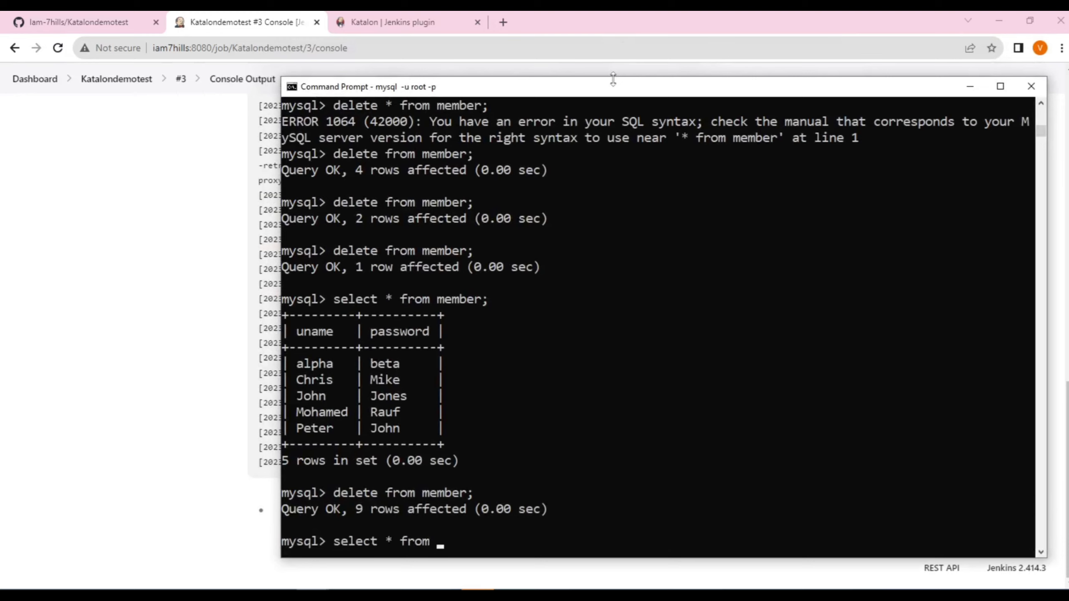
text(ber;)
key(Return)
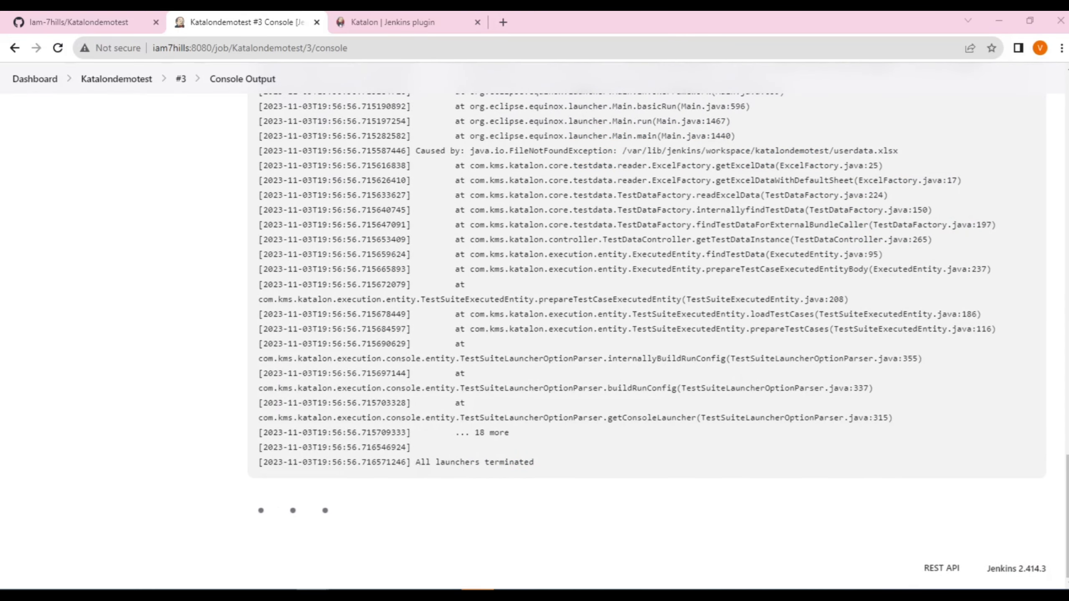
Check the Excel file path in build #3's exception and open exceldata.dat in the GitHub repository's Data Files folder.
scroll(839, 372, up, 15)
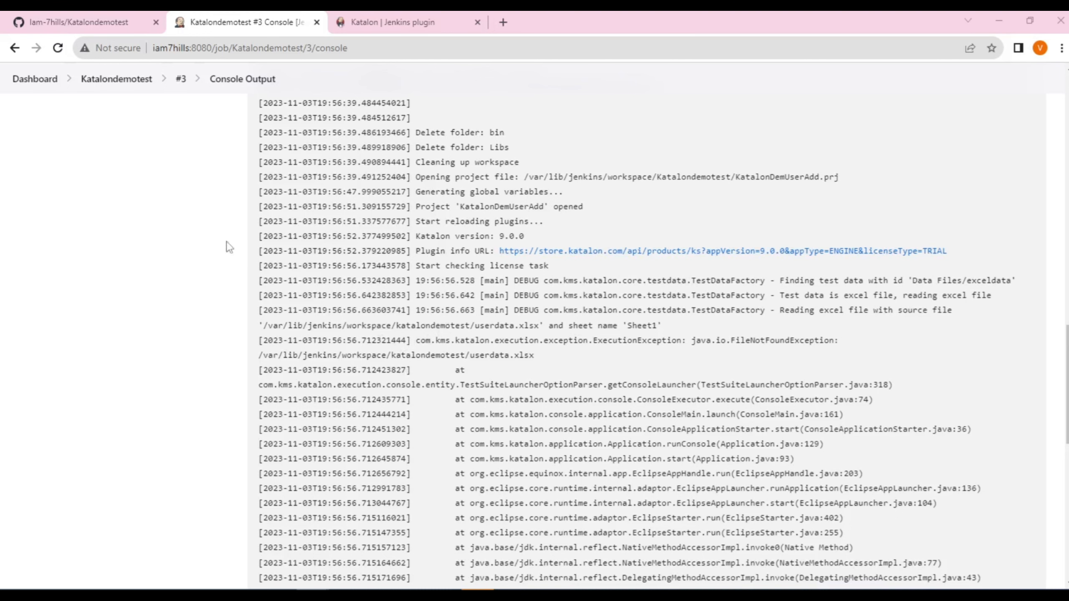
click(112, 24)
scroll(413, 335, up, 1)
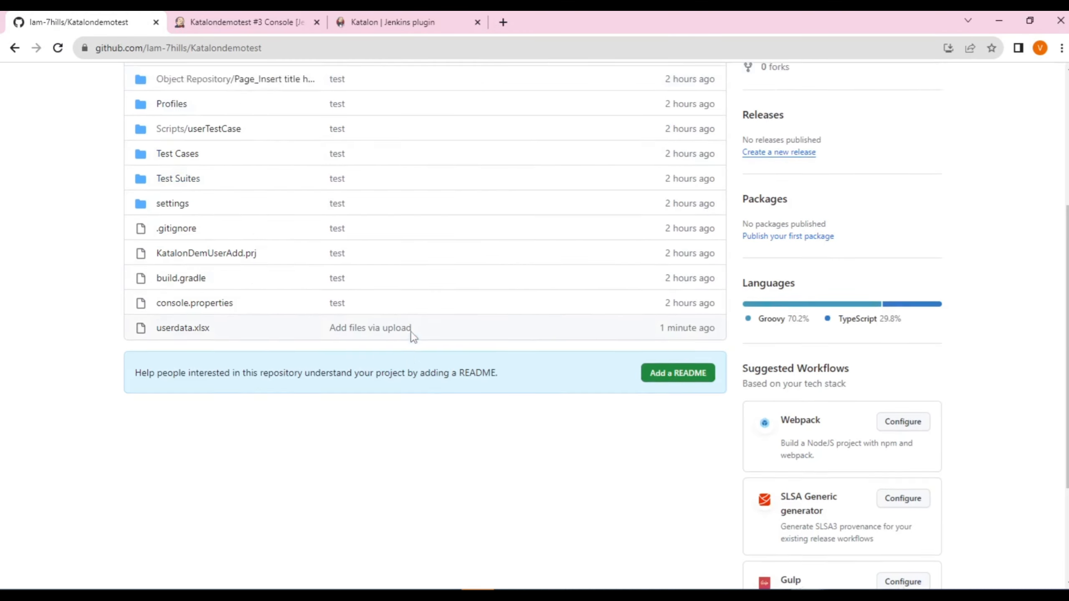
scroll(414, 336, up, 4)
click(185, 207)
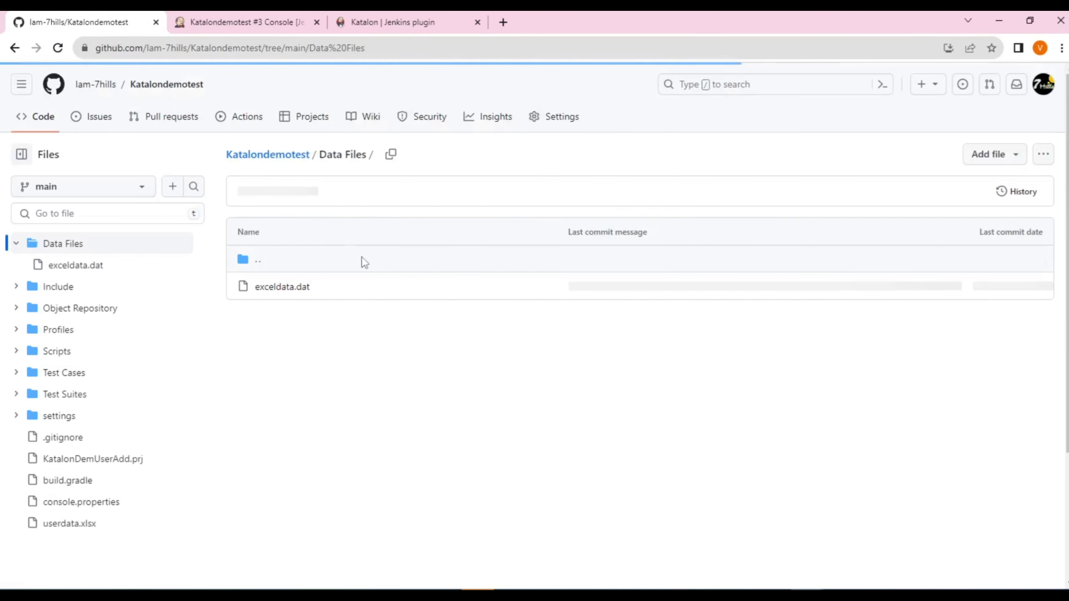
click(279, 288)
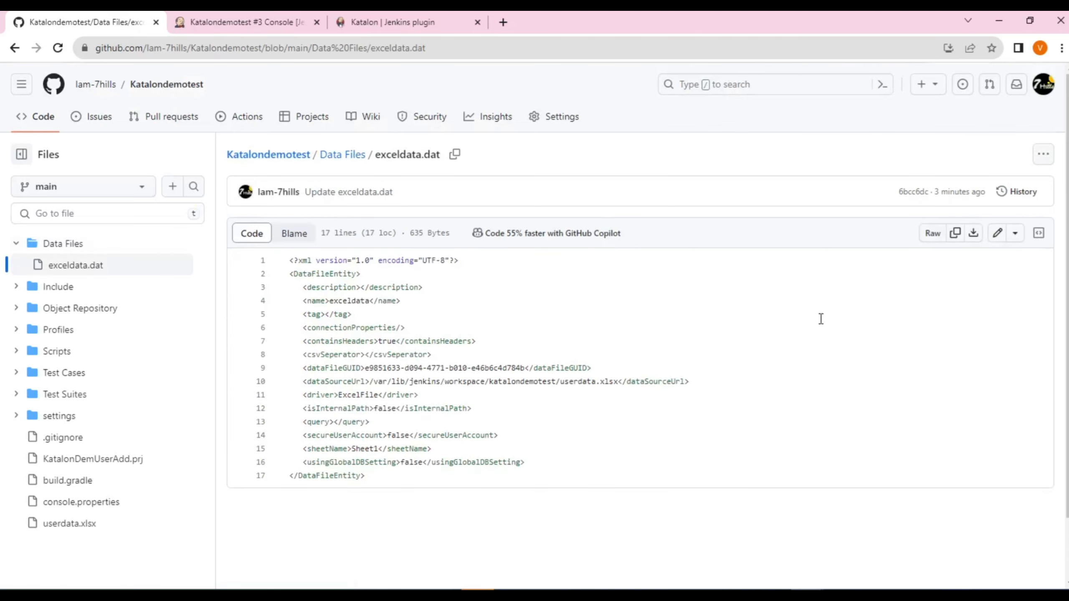
Edit exceldata.dat so the dataSourceUrl workspace folder reads Katalondemotest, and commit the change directly to the main branch.
click(998, 233)
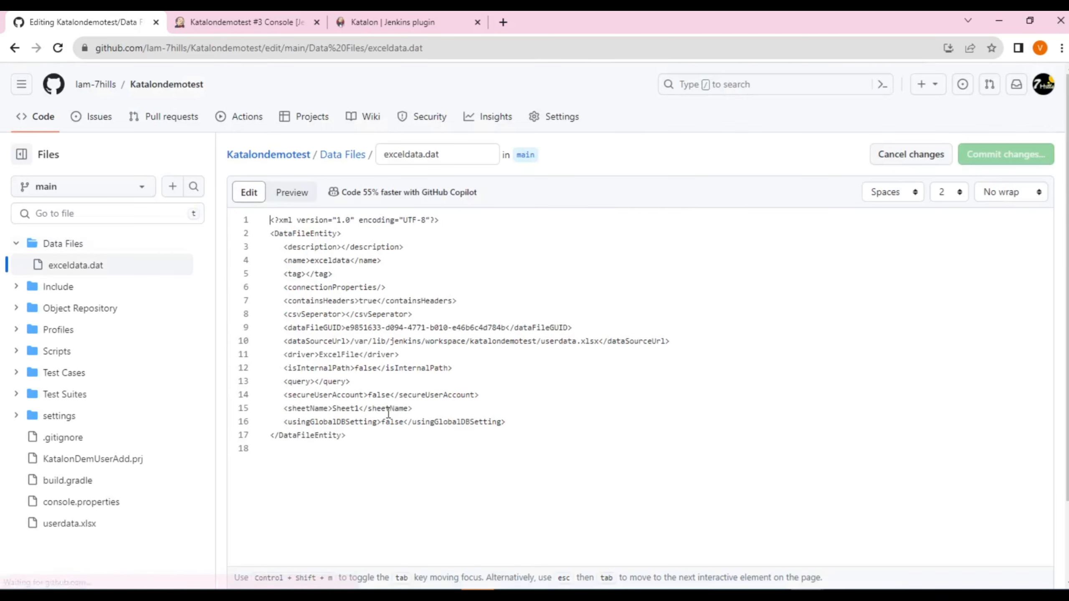
click(472, 341)
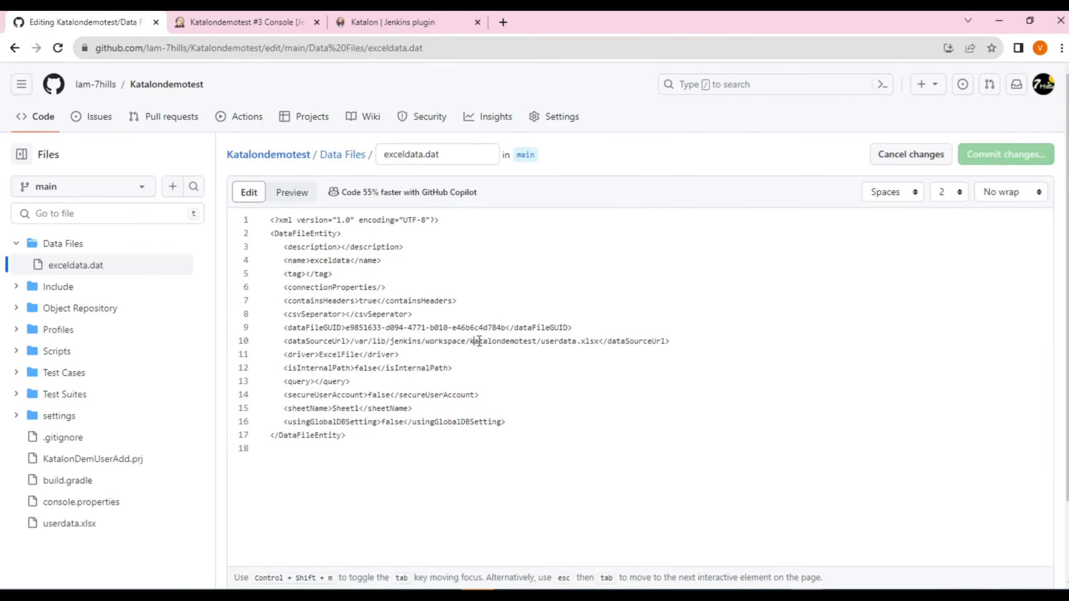
text(K)
key(Delete)
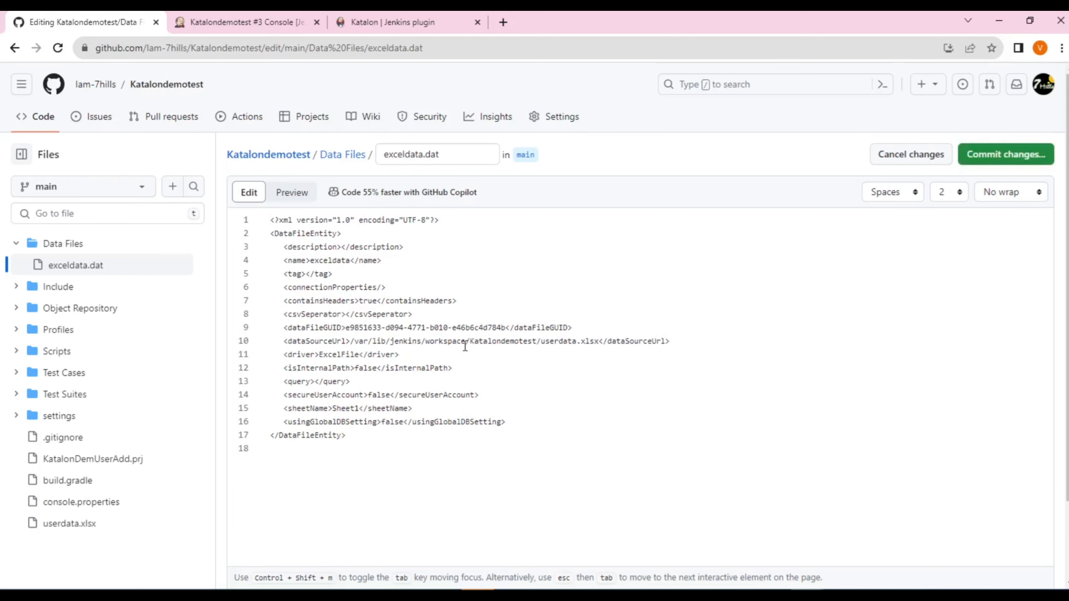
click(1022, 154)
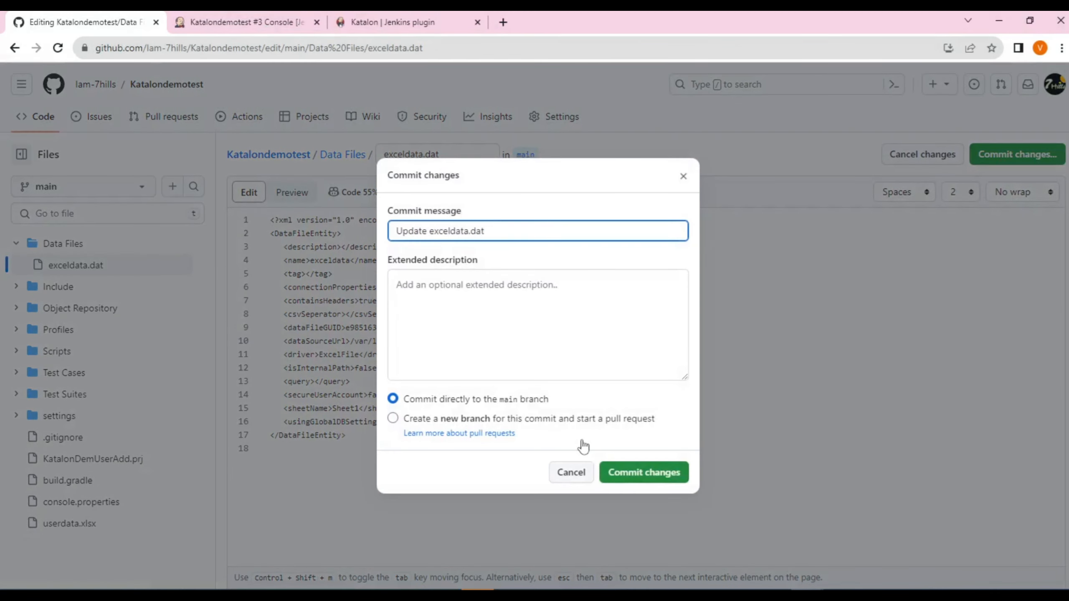
click(644, 472)
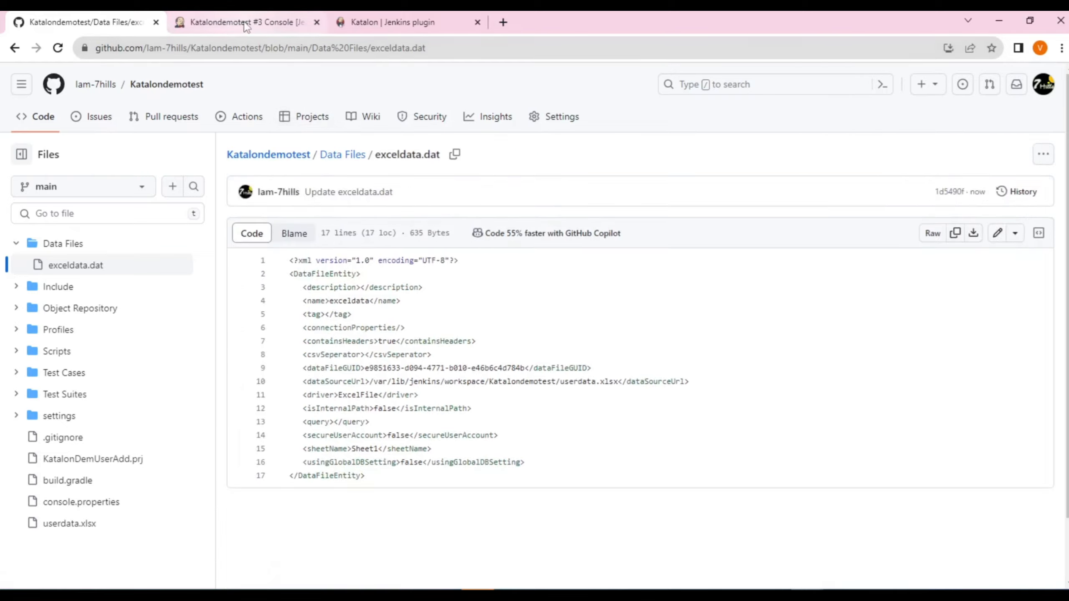
Return to the Katalondemotest project page in Jenkins, start a new build and open the console output of build #4.
click(247, 23)
click(99, 80)
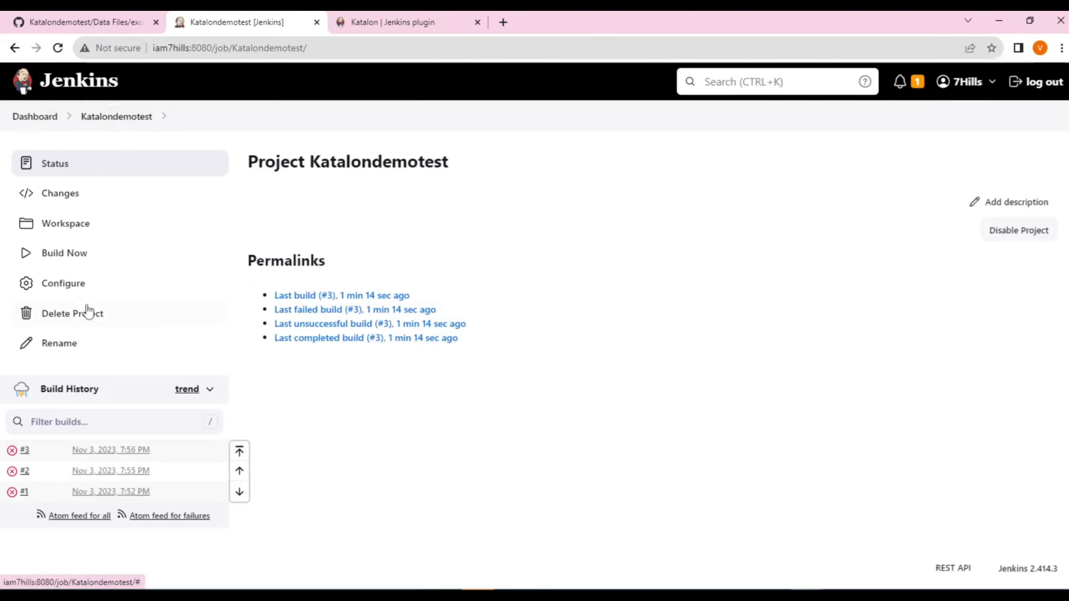
click(68, 255)
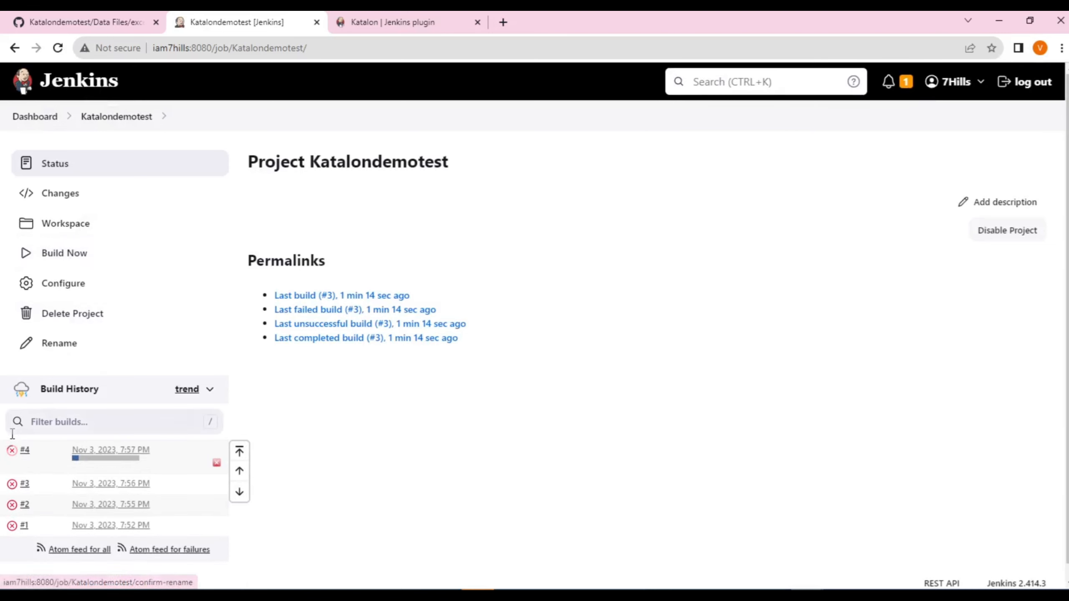
click(12, 454)
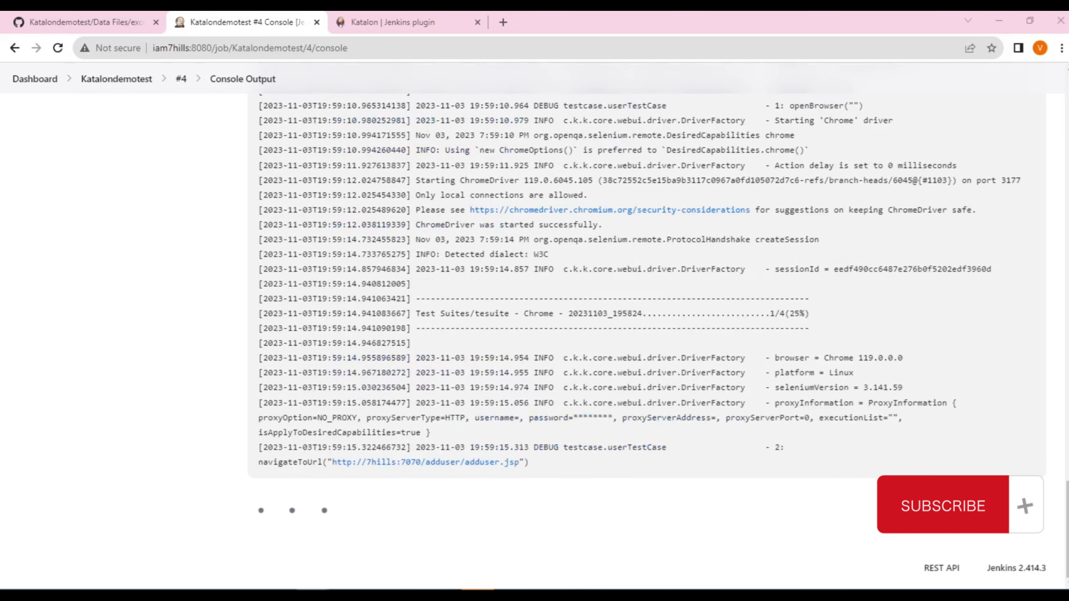
Switch to the MySQL session in Command Prompt and run select * from member; twice while build #4 runs, moving the window aside after each query.
key(alt+Tab)
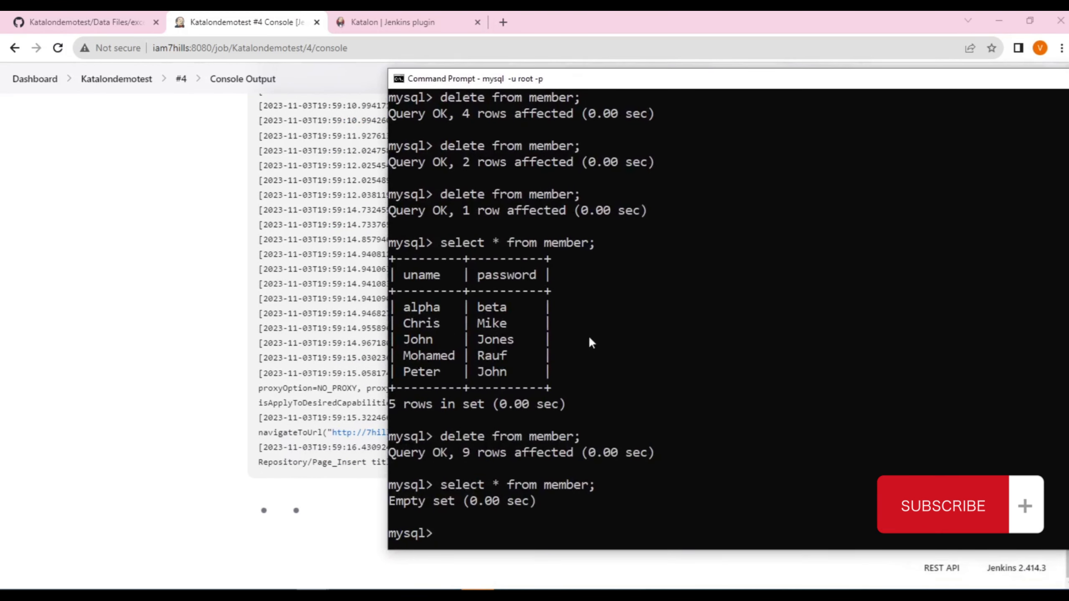
key(Up)
key(Return)
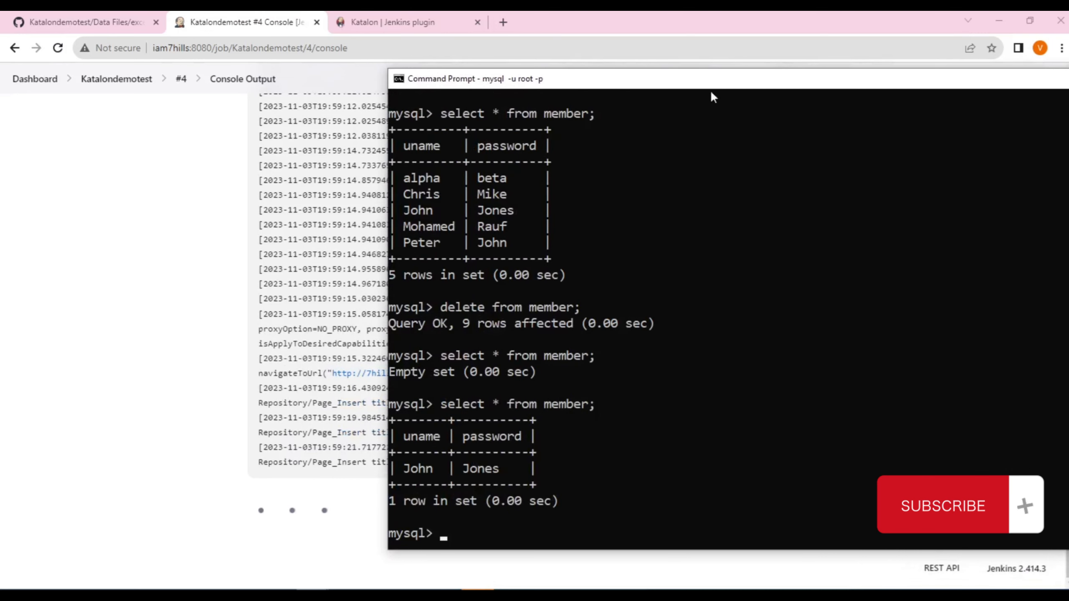
drag(720, 80, 1037, 77)
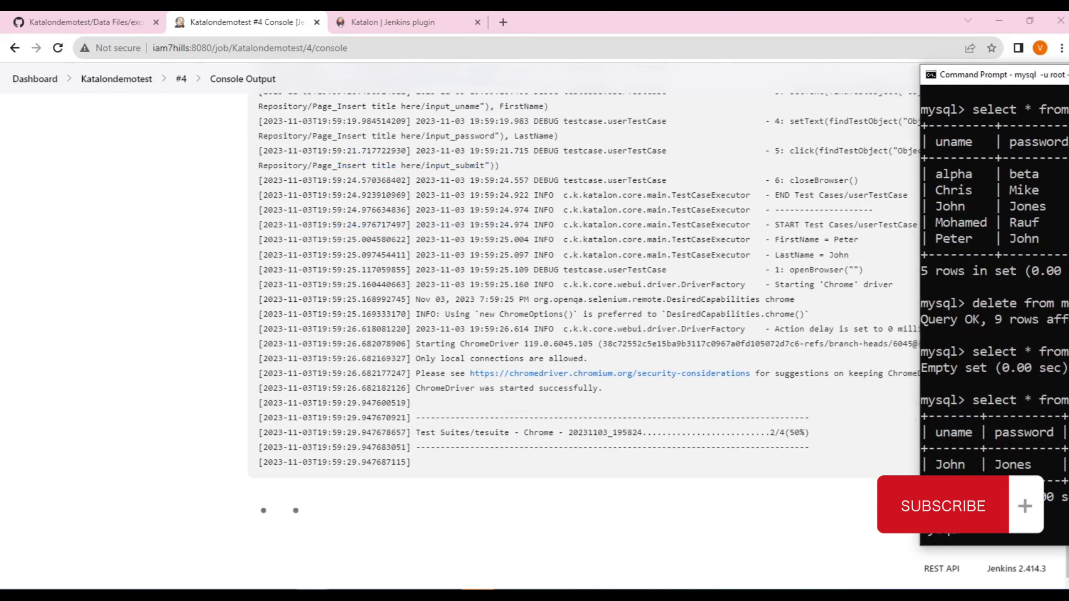
drag(1002, 74, 434, 41)
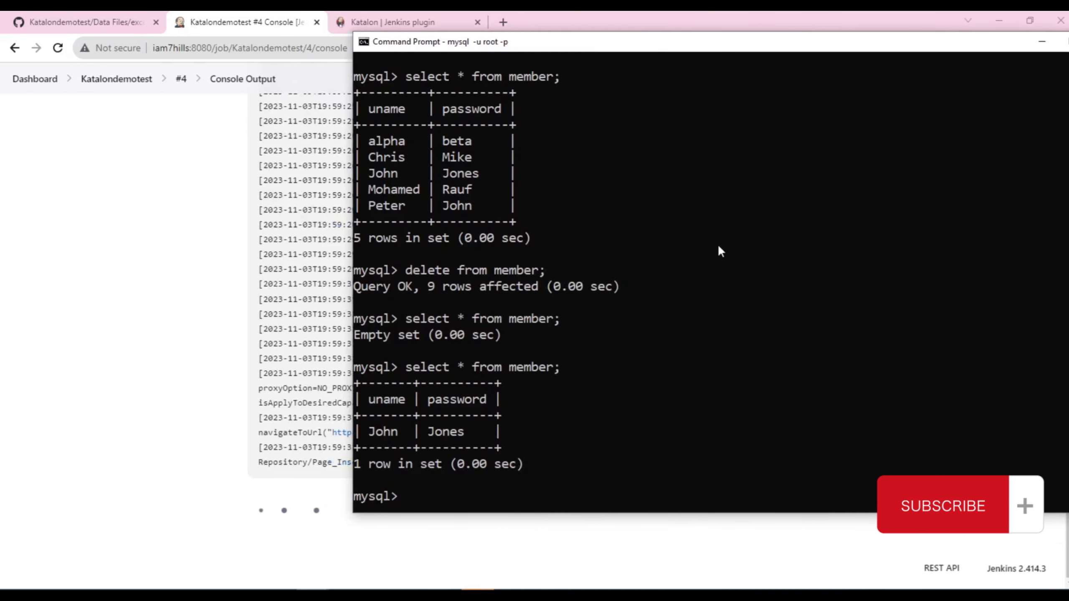
key(Up)
key(Return)
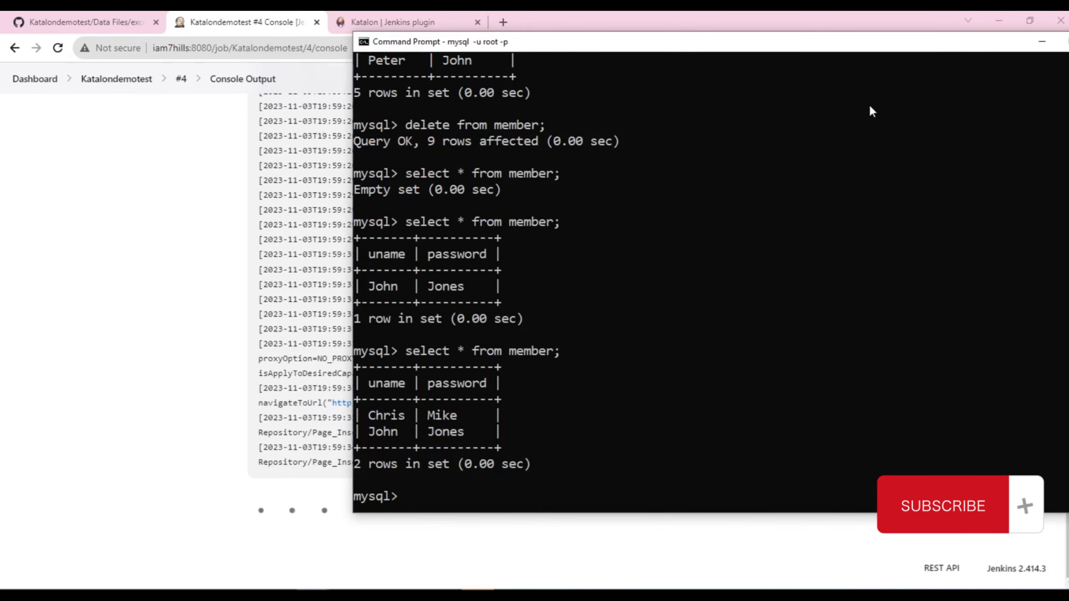
drag(526, 42, 1068, 59)
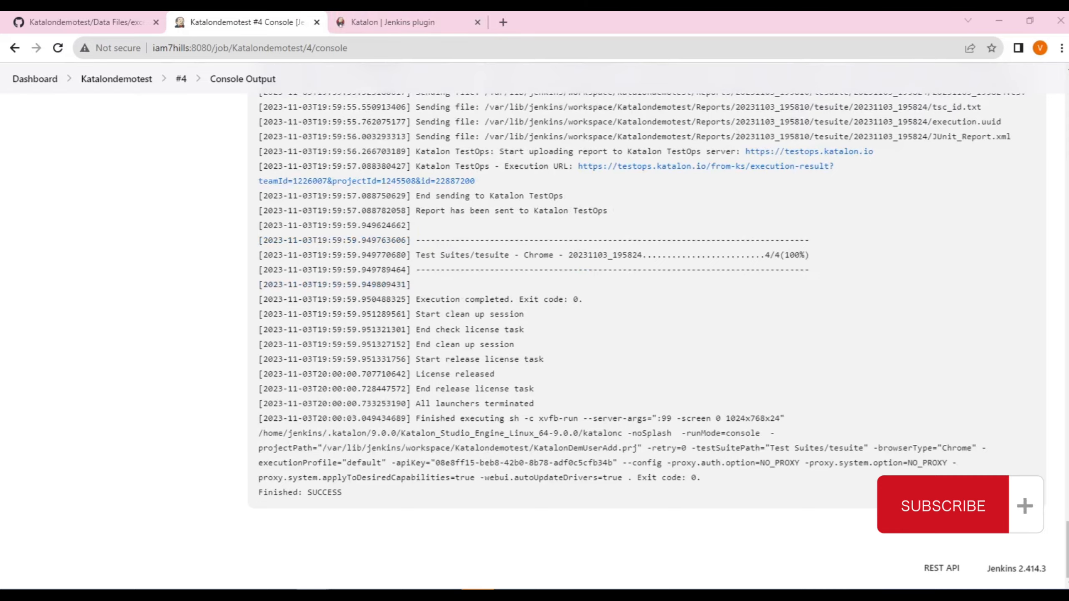
Bring the MySQL session back into view and query the member table once more after build #4 finishes.
drag(1068, 126, 534, 98)
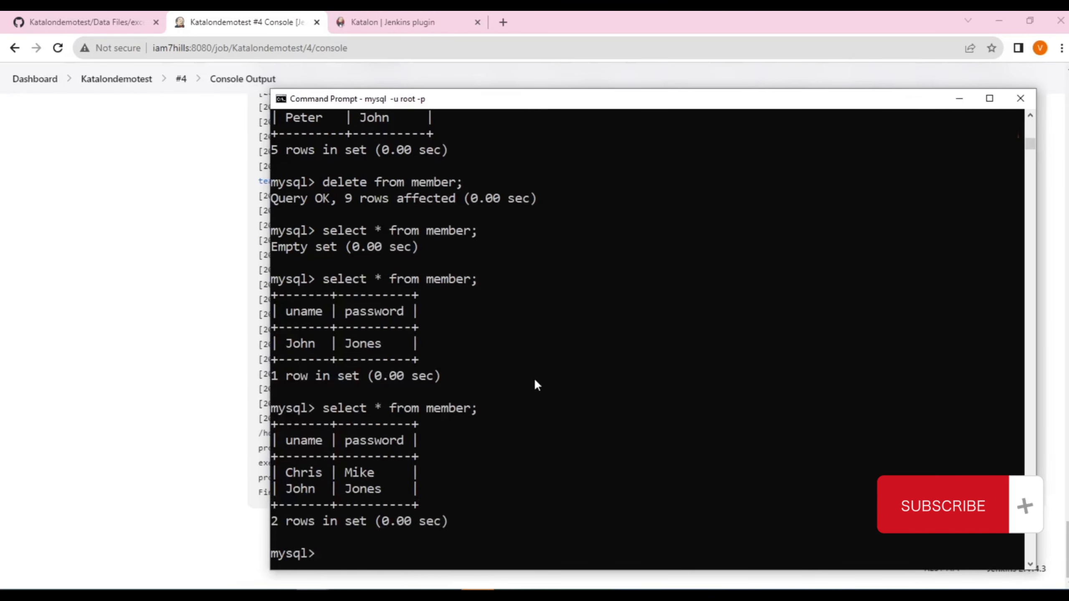
key(Up)
key(Return)
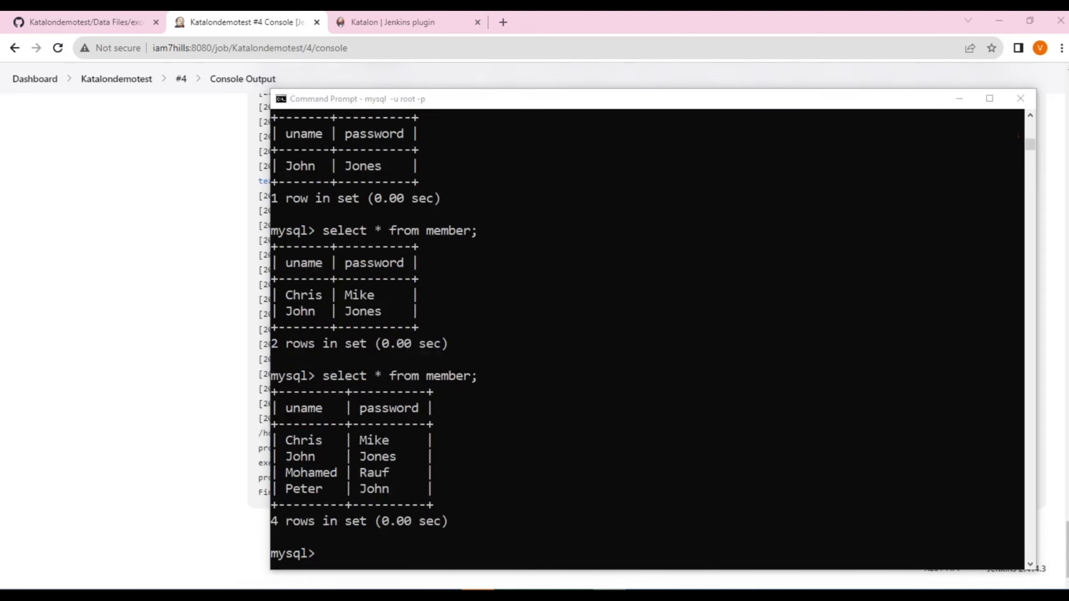
Compare the member rows with userdata.xlsx side by side, put both windows away and return to the Katalondemotest project page.
drag(1068, 139, 1066, 67)
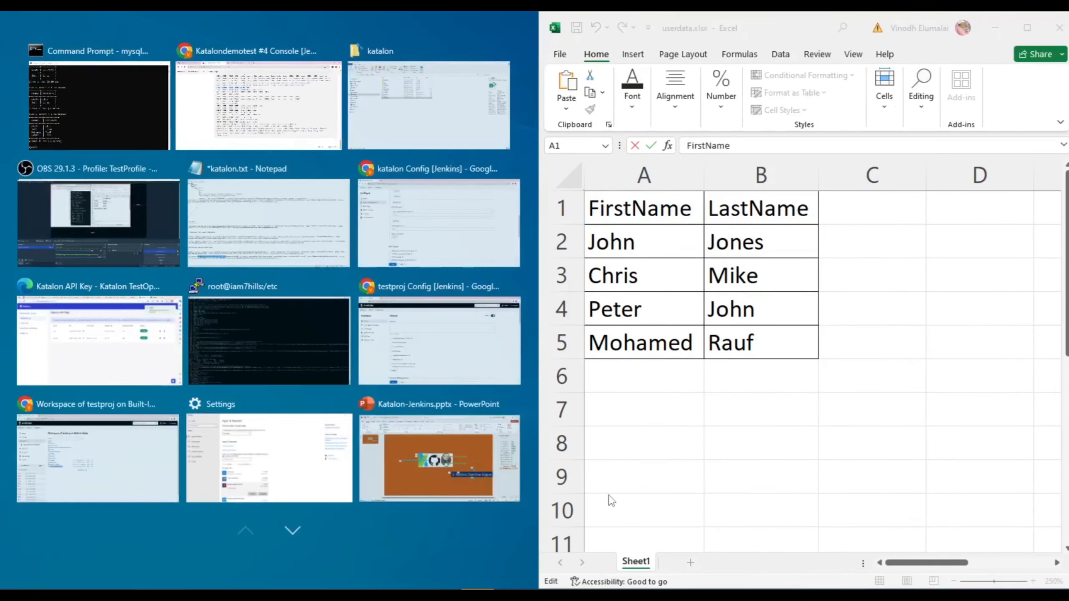
click(1000, 27)
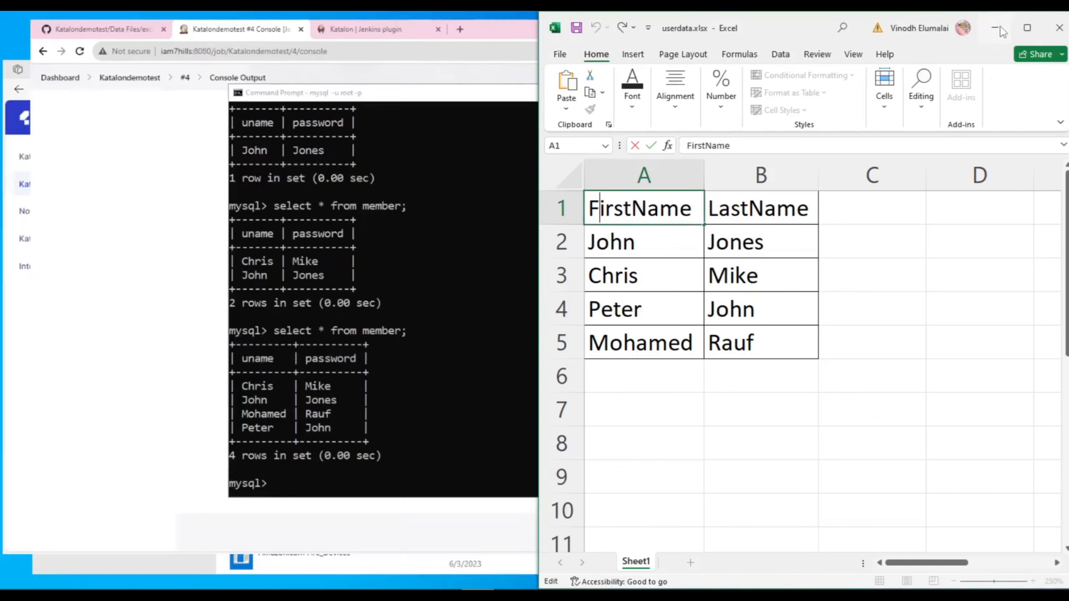
click(997, 28)
click(966, 106)
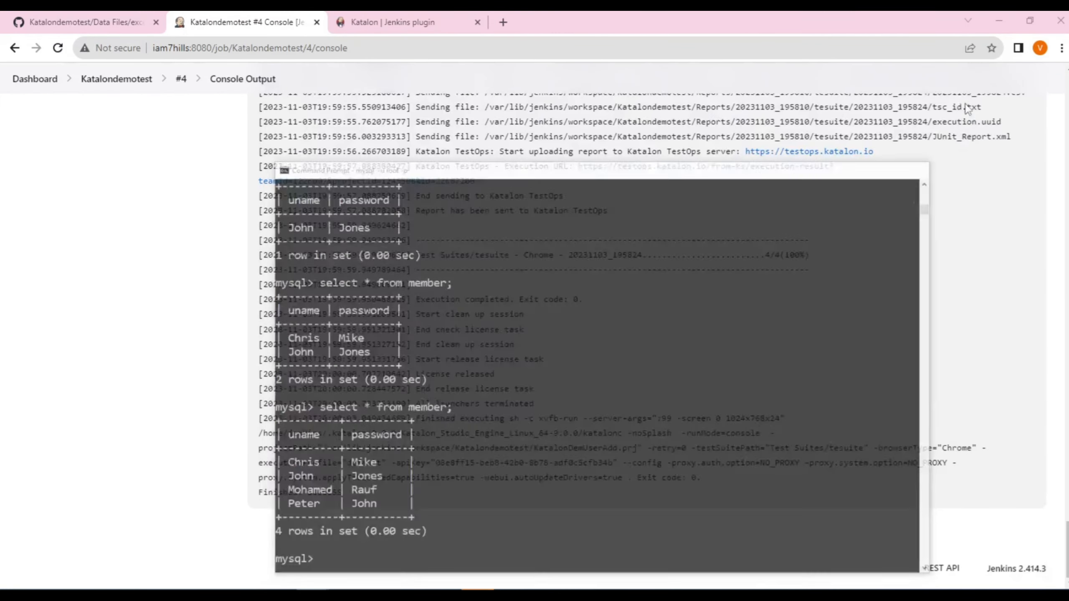
click(122, 81)
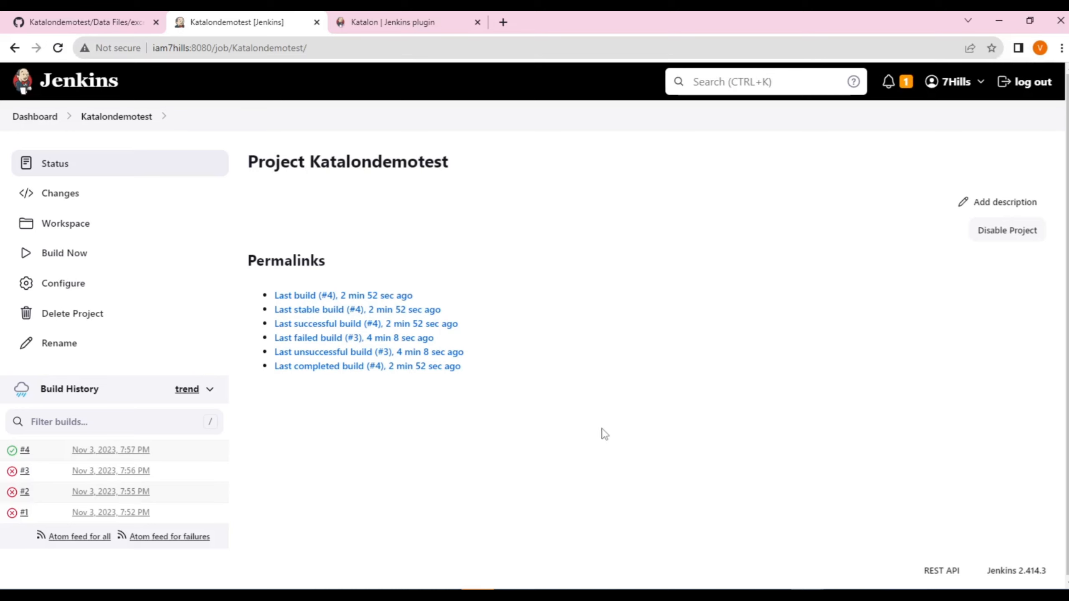
Open Google in a new browser tab and search for katalon runtime engine installation.
click(503, 23)
text(goo)
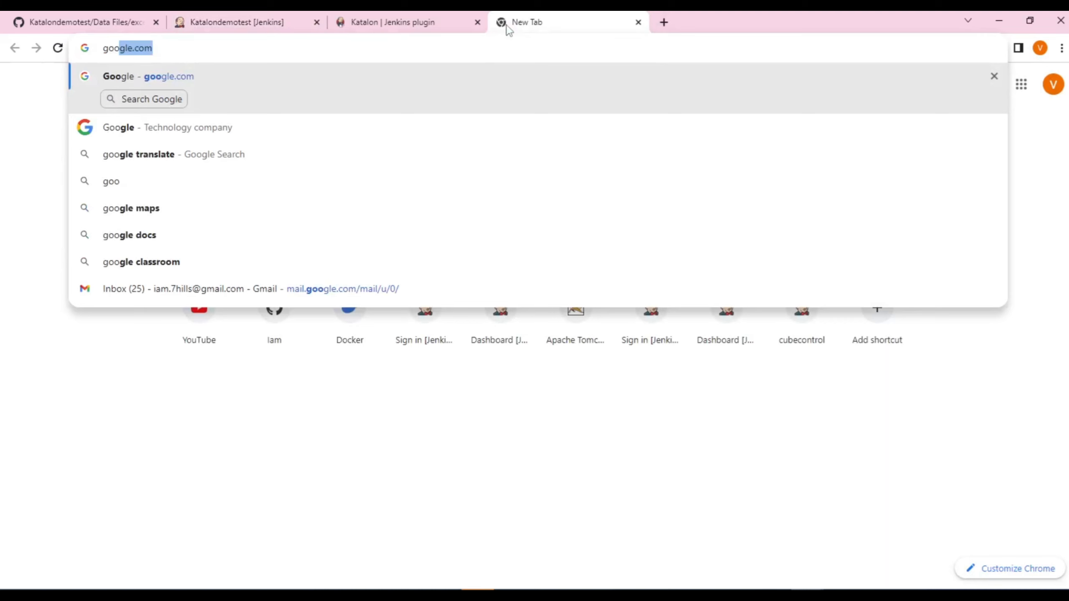
key(Return)
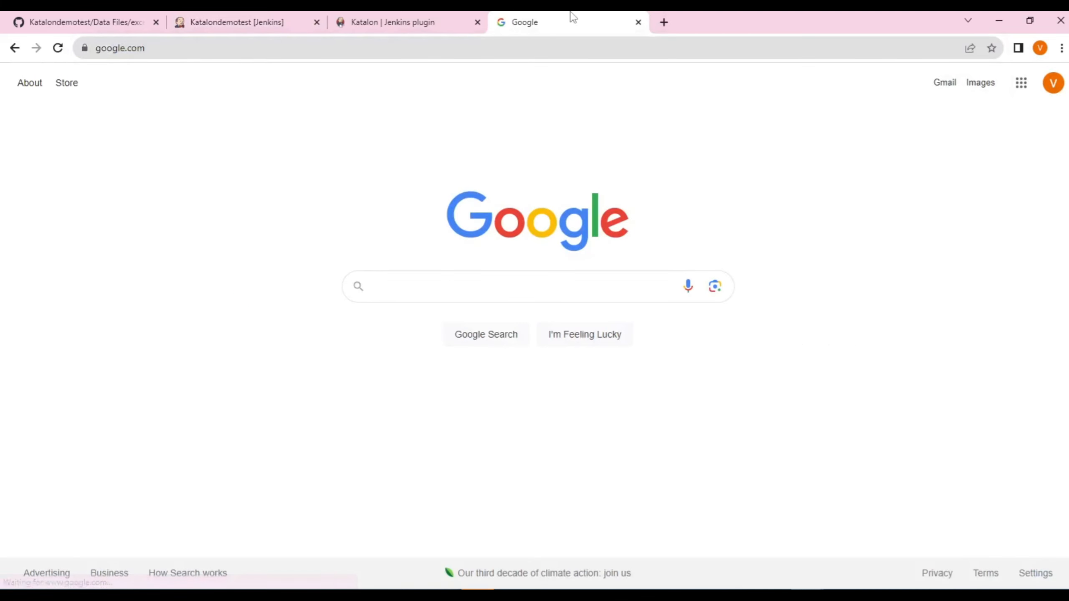
text(katalon run)
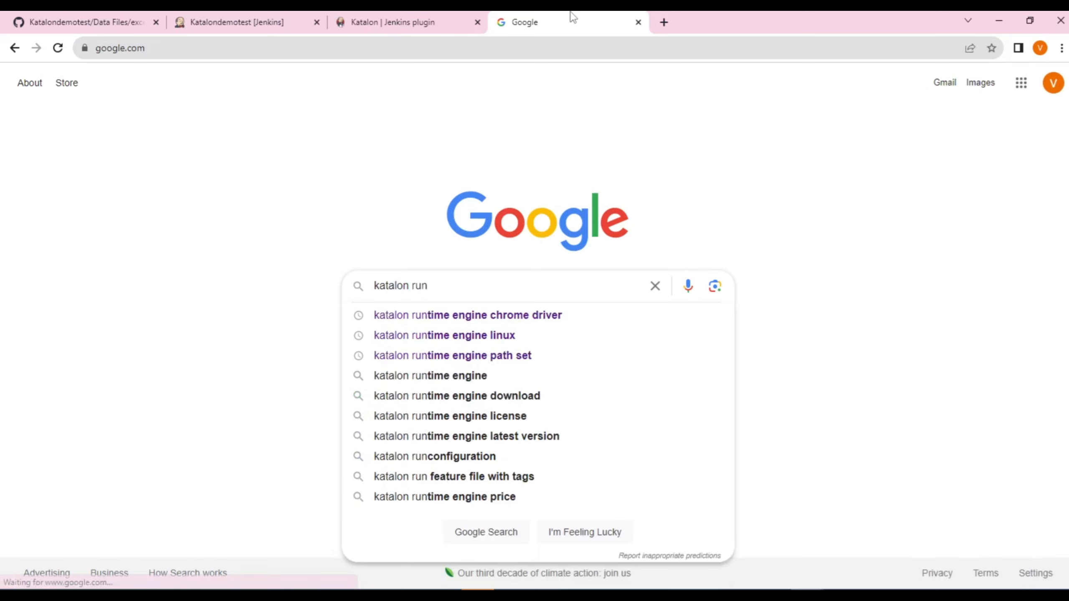
text(time engi)
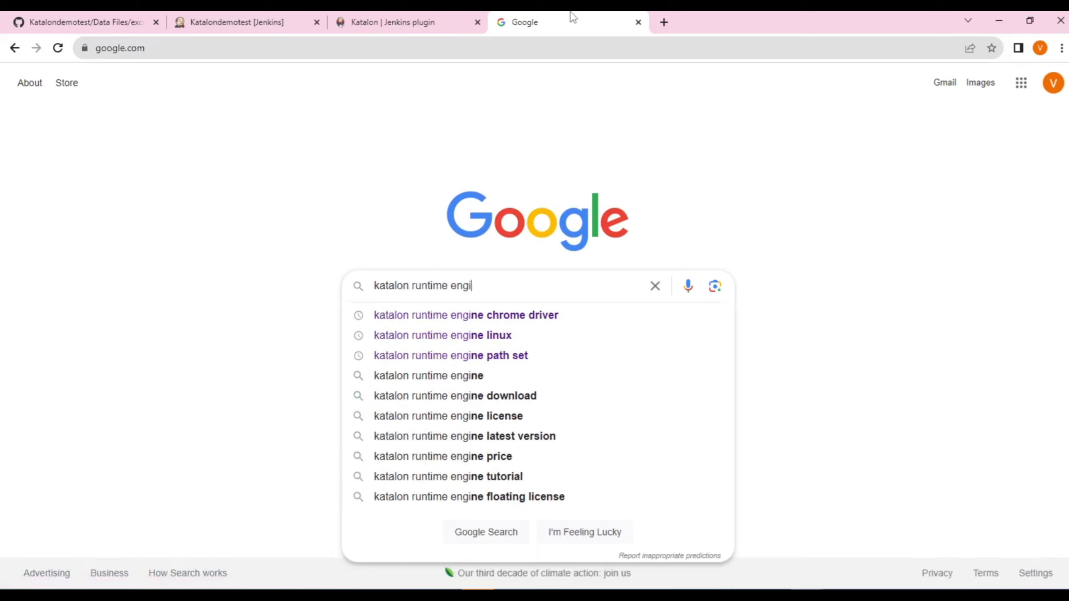
text(ne installation)
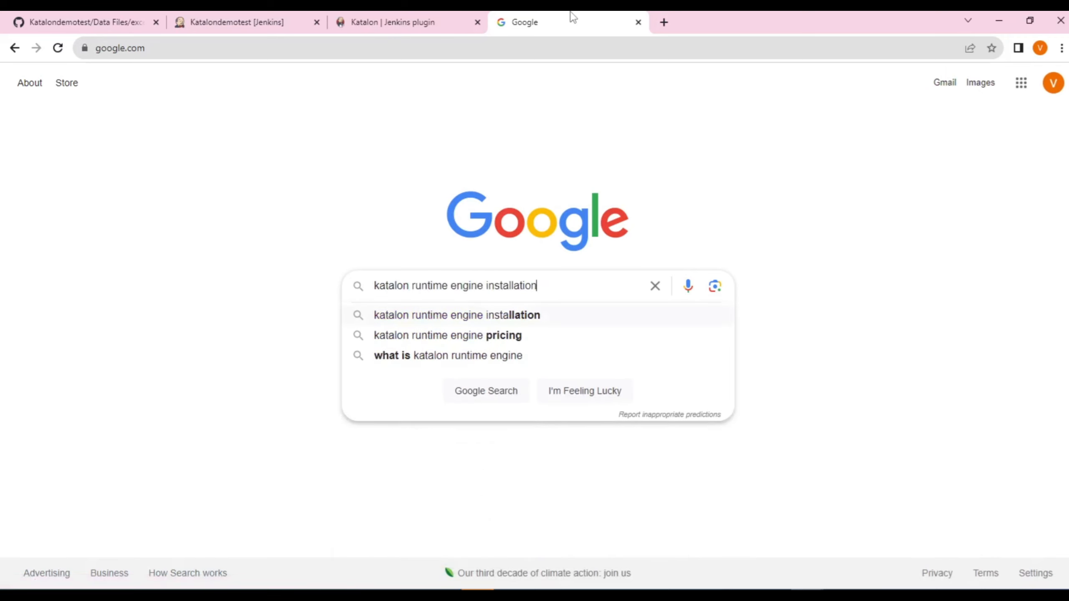
key(Return)
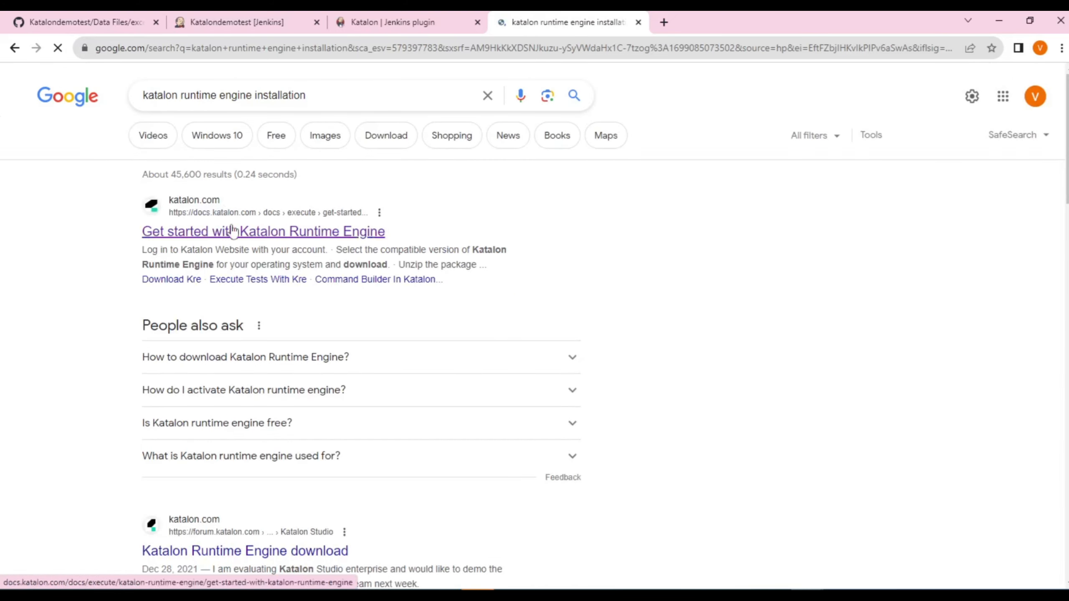
Open the Get started with Katalon Runtime Engine result in a new tab and read its requirements, download and Linux setup instructions.
right_click(268, 232)
click(312, 238)
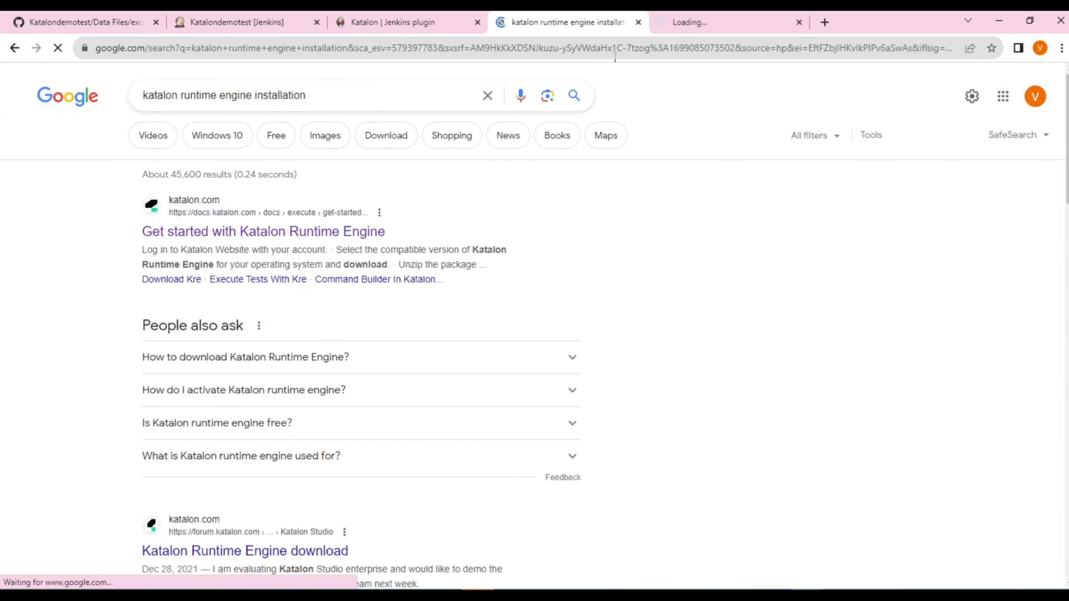
key(ctrl+Tab)
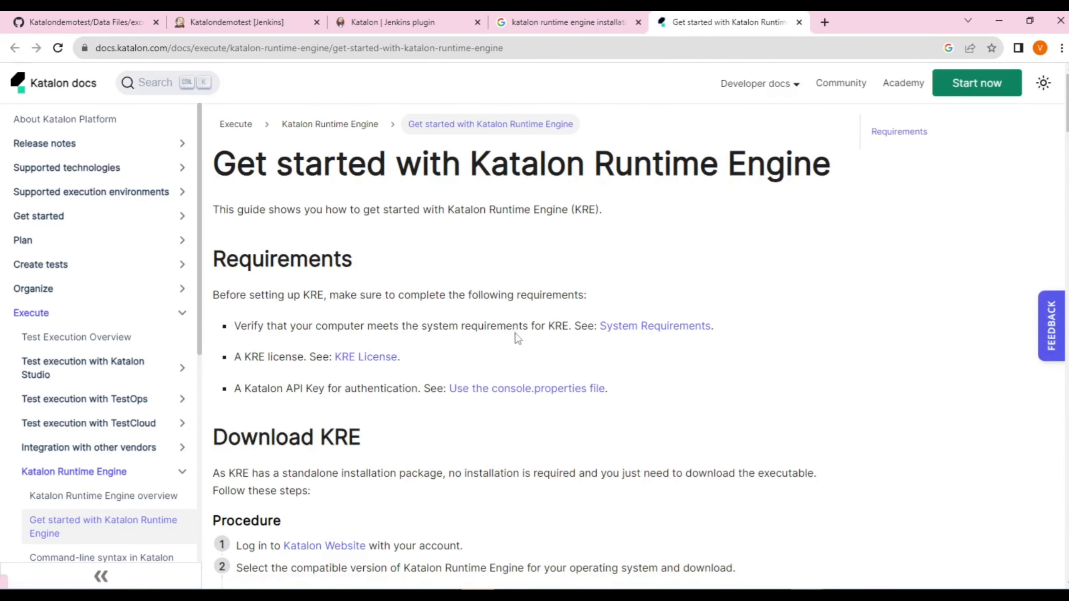
scroll(514, 333, down, 3)
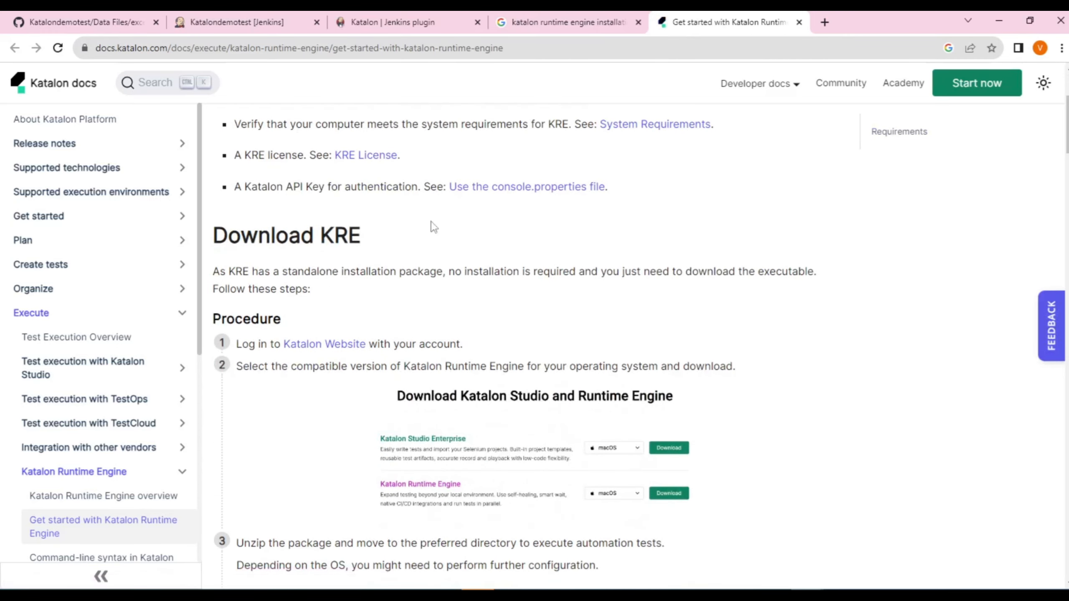
scroll(587, 388, down, 1)
scroll(588, 388, down, 8)
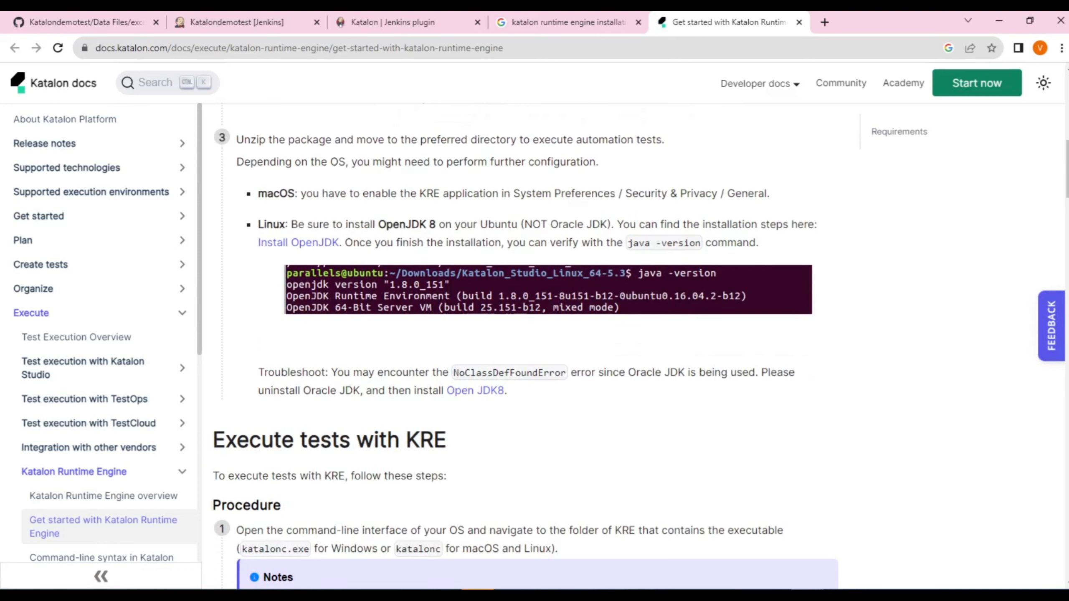
Switch to the PuTTY root session, maximize its window and enlarge the terminal font through the session settings.
click(445, 596)
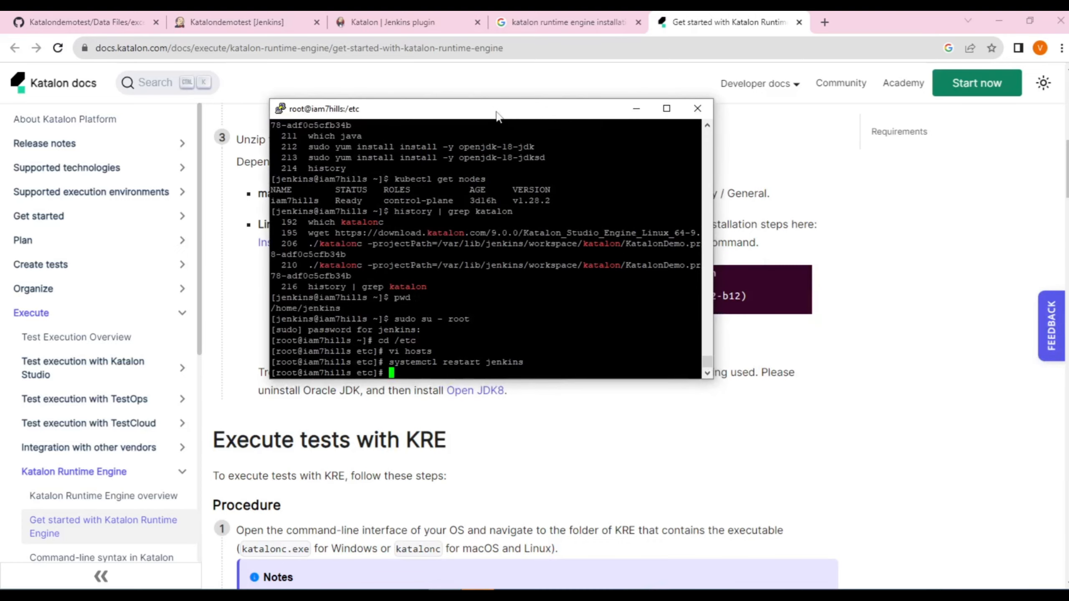
double_click(494, 105)
right_click(479, 20)
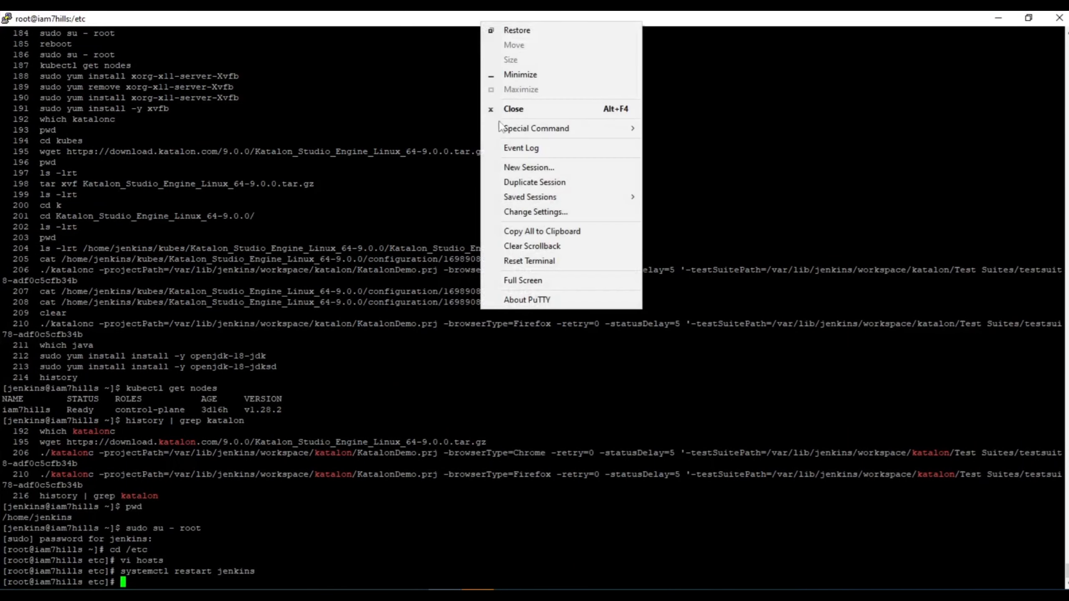
click(535, 212)
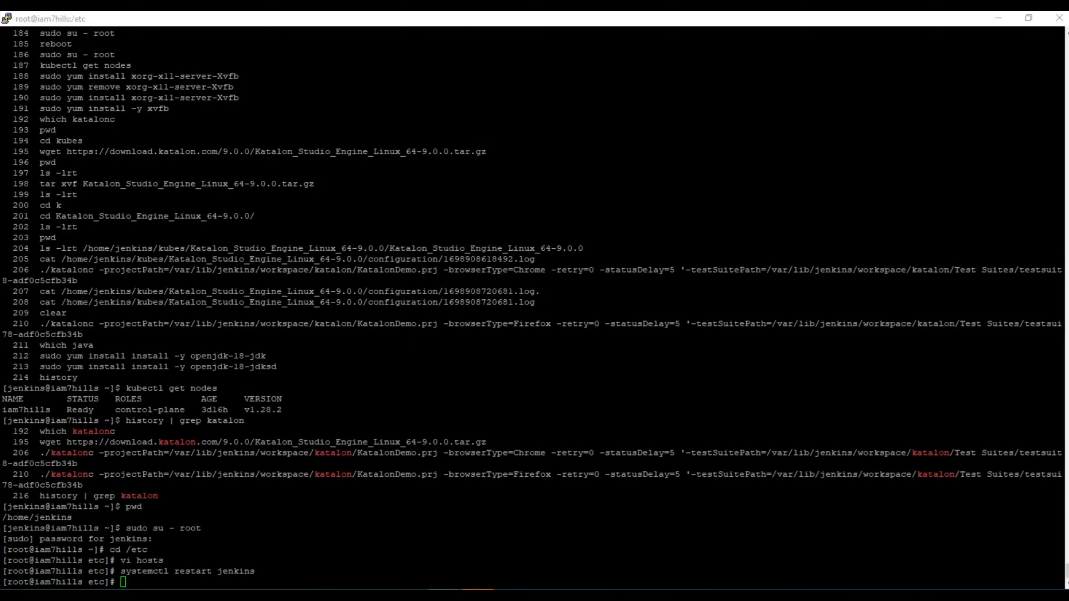
click(751, 433)
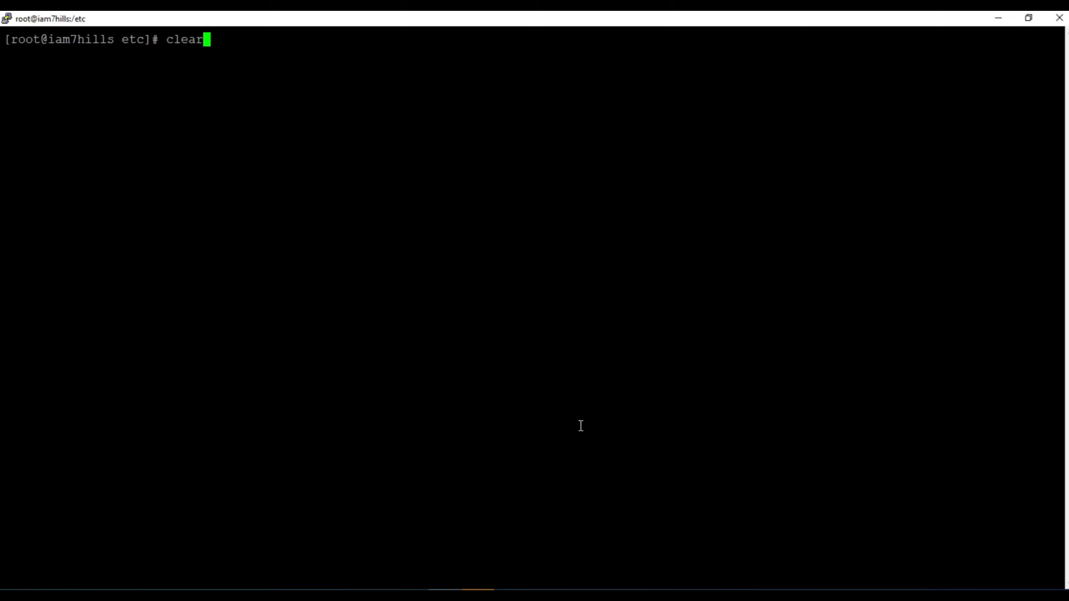
Clear the terminal screen and switch from root to the jenkins user with a login shell.
key(Return)
text(sudo su - jenkins)
key(Return)
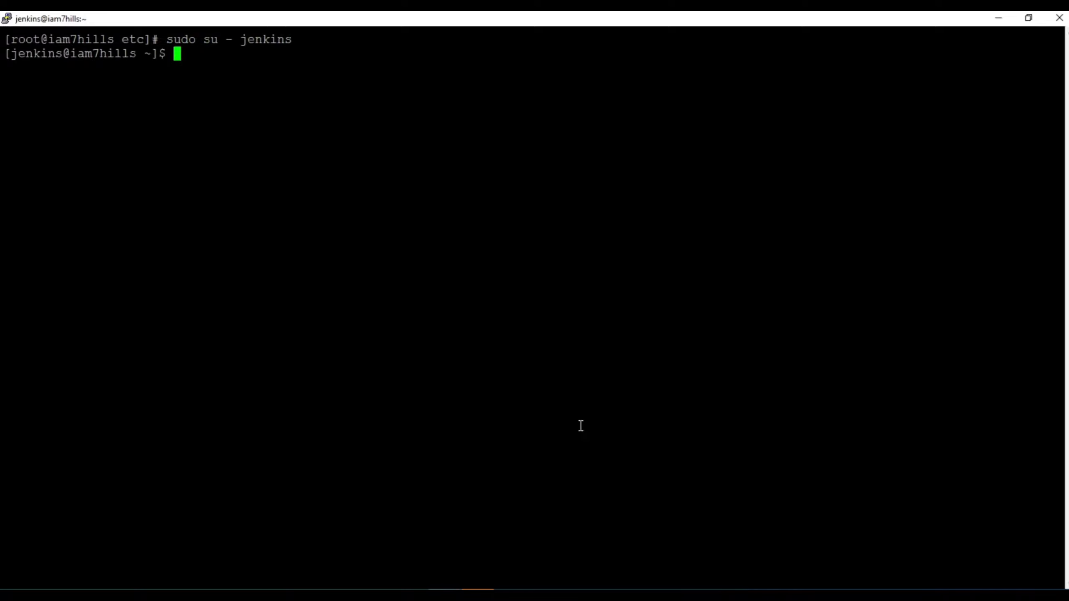
Go into the kubes directory and list its contents with ls -lrt.
text(cd kubes)
key(Return)
text(ls -lrt)
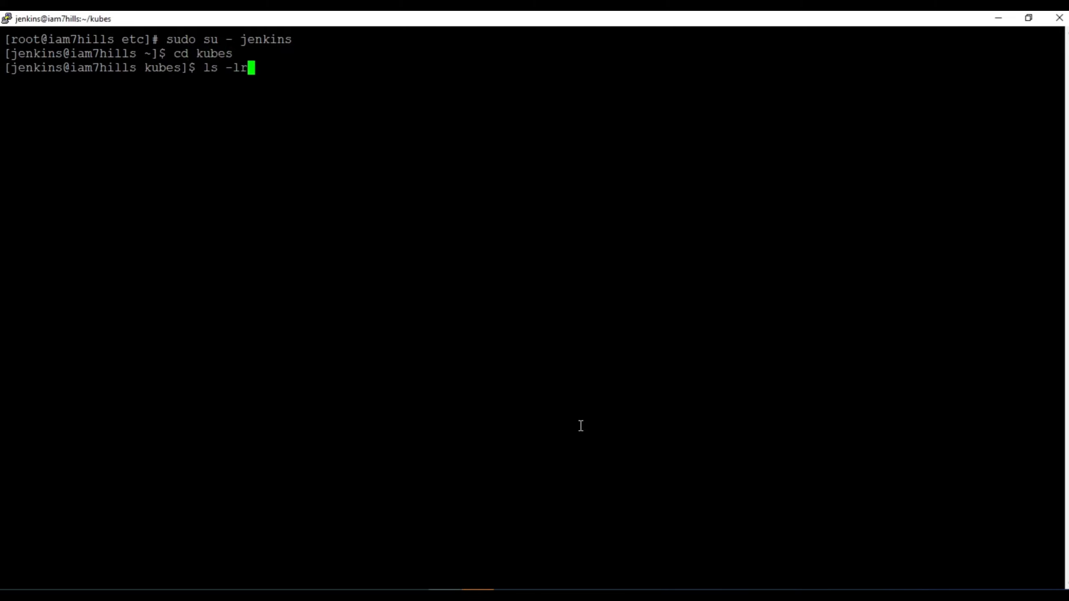
key(Return)
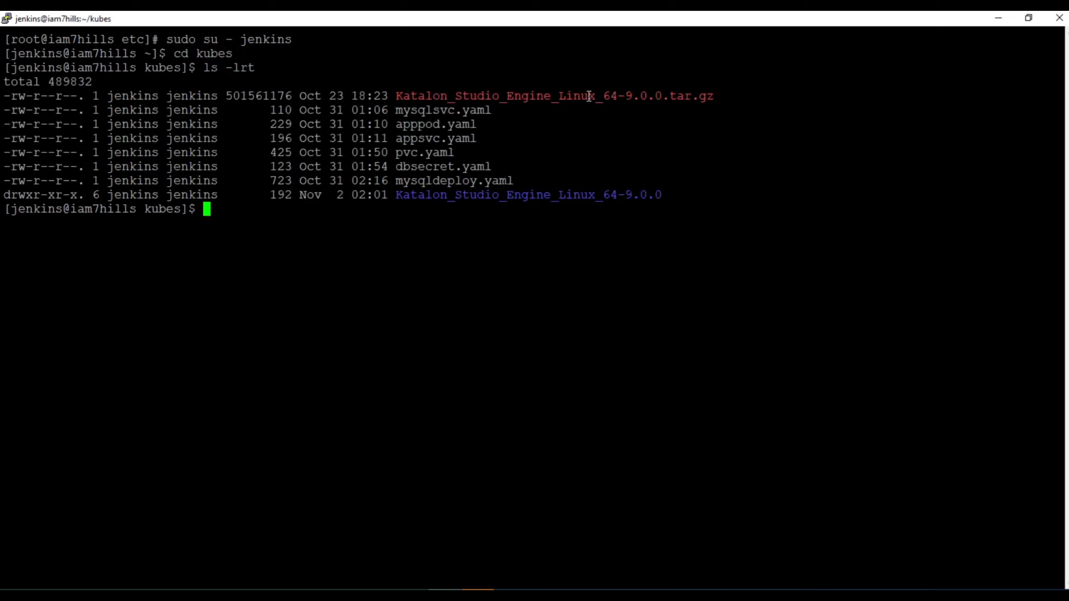
Enter the Katalon_Studio_Engine_Linux_64-9.0.0 directory, list its files with ls -lrt and highlight the katalonc executable.
double_click(553, 195)
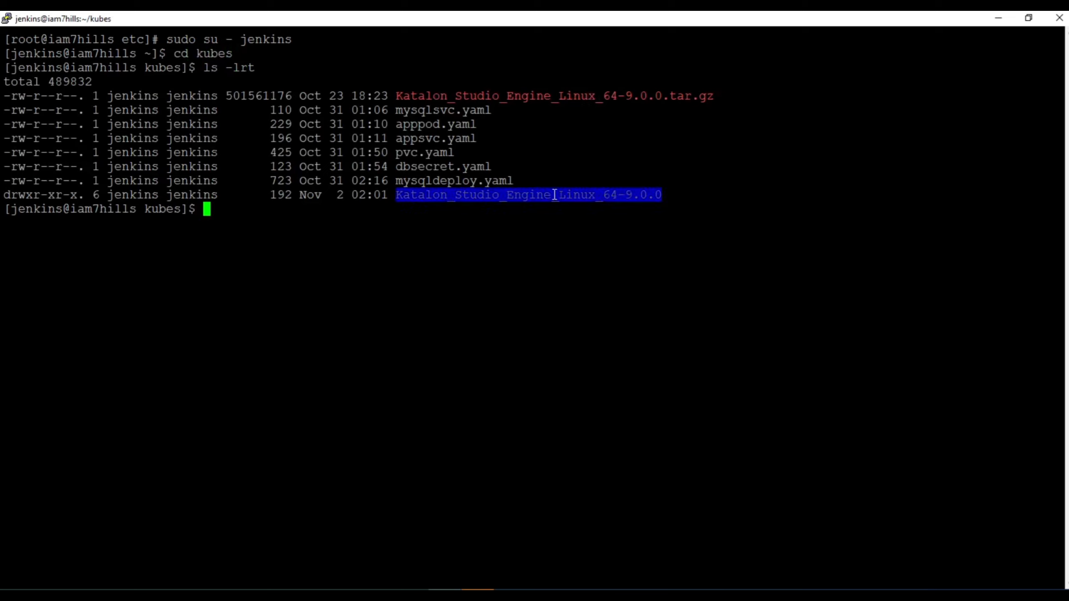
text(cd)
right_click(713, 235)
key(Return)
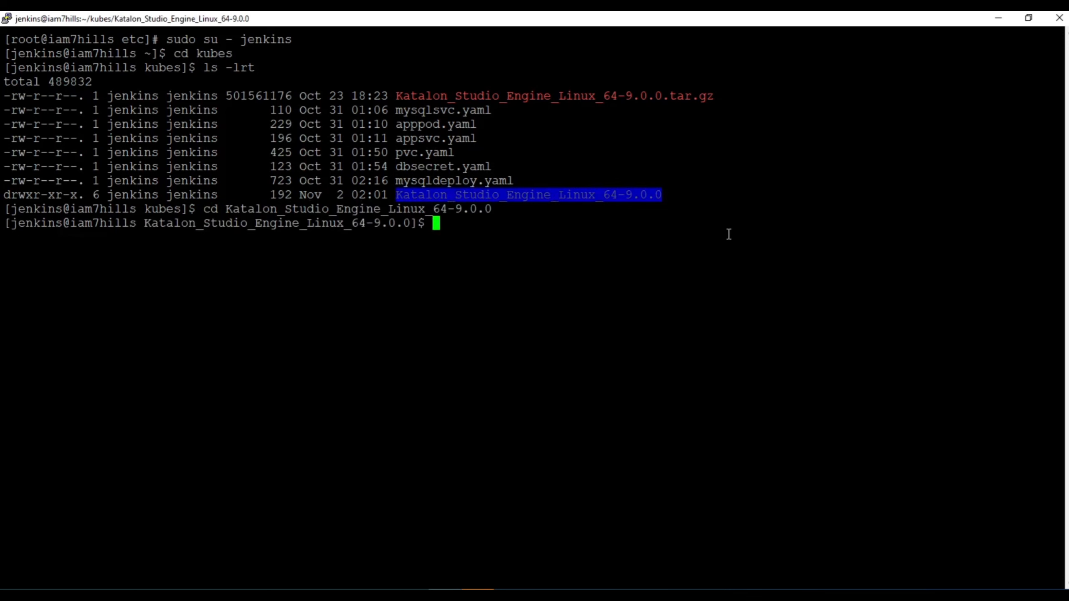
text(ls -lrt)
key(Return)
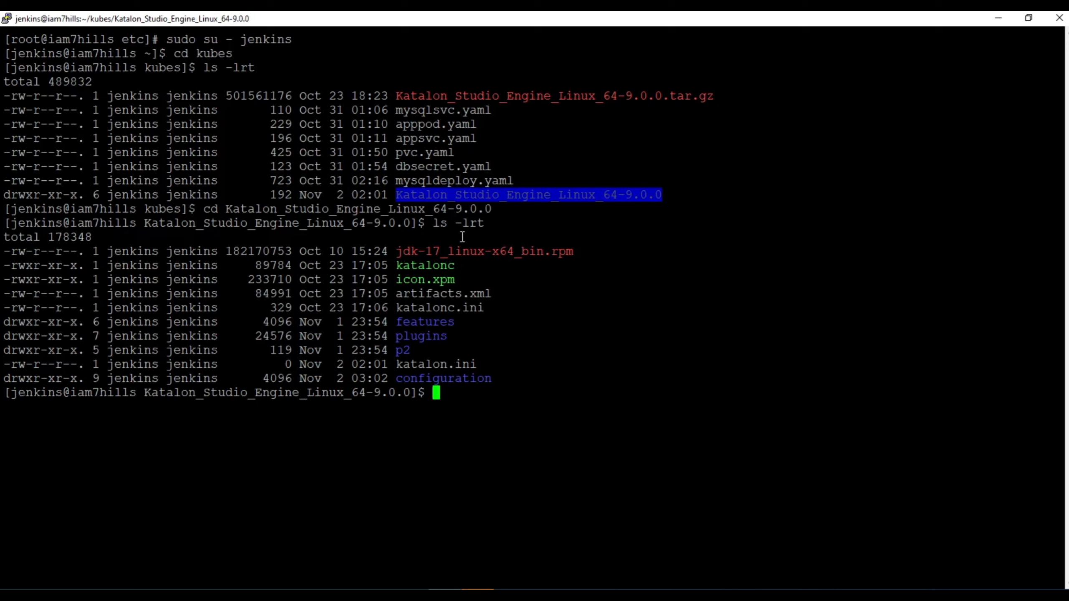
double_click(423, 266)
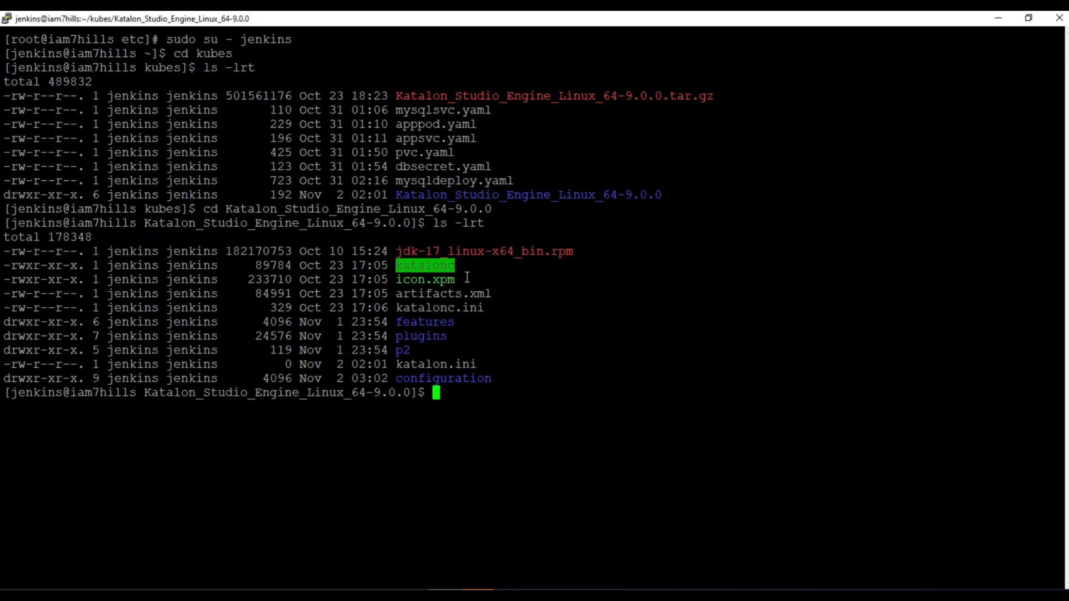
Return to Jenkins in the browser, open the katalonpipeline job's configuration and enlarge the script editor to show the whole pipeline script.
key(alt+Tab)
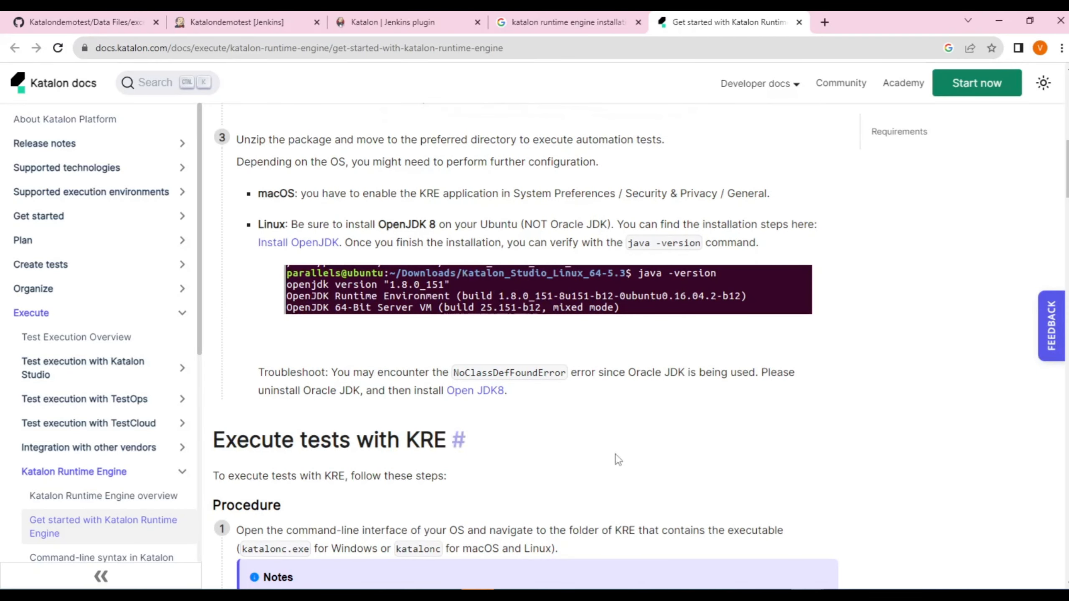
click(258, 24)
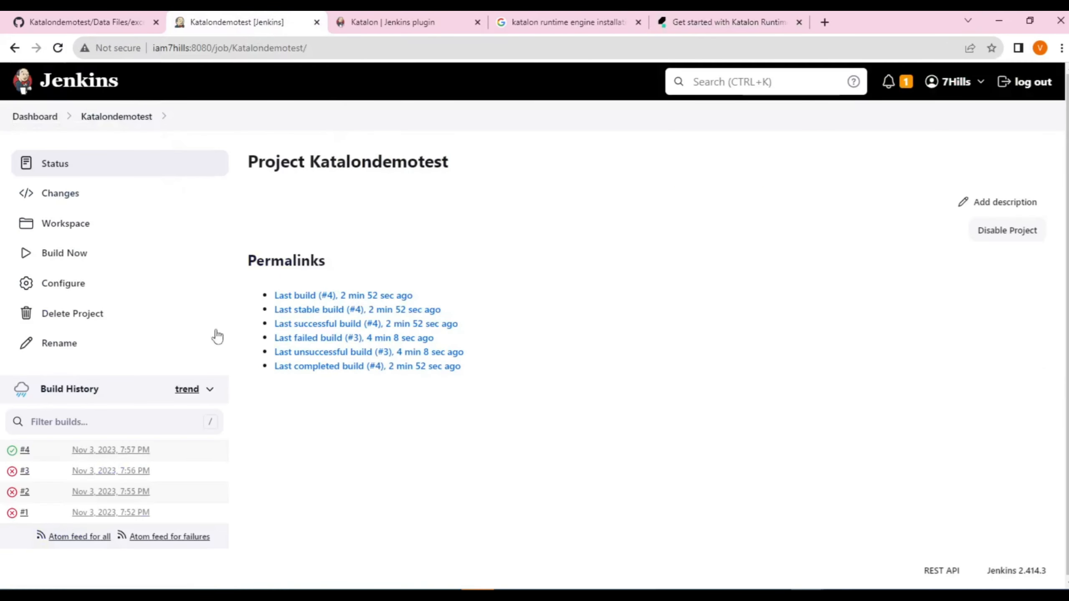
click(38, 118)
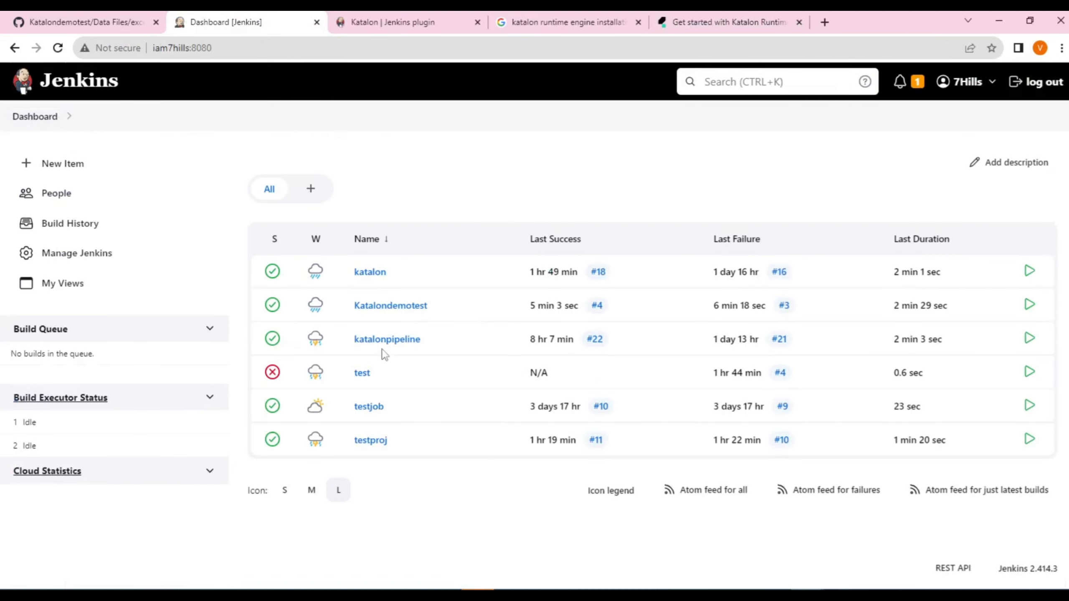
click(387, 340)
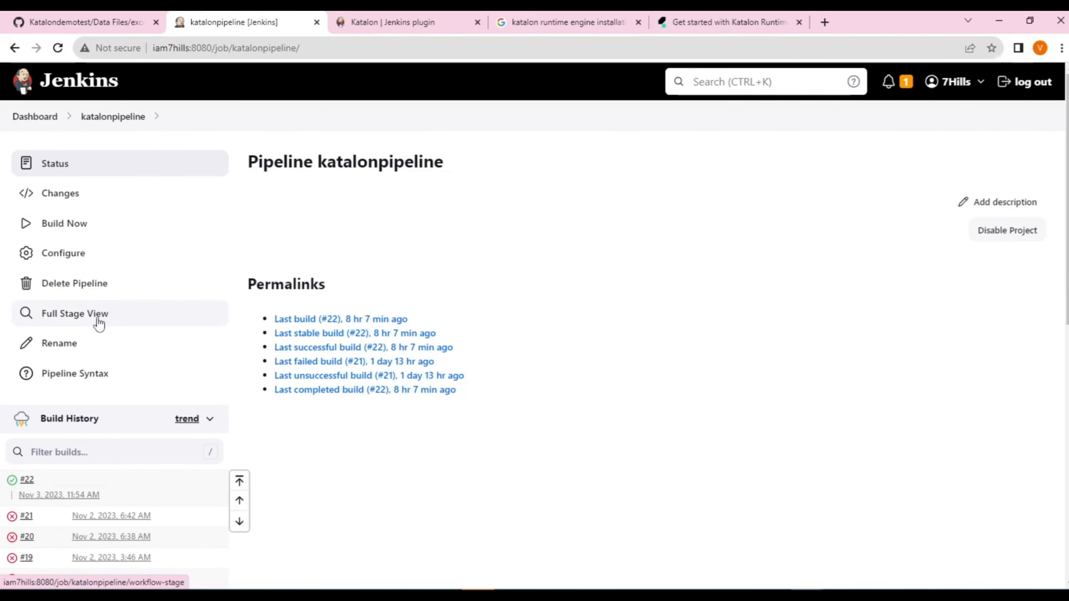
click(67, 262)
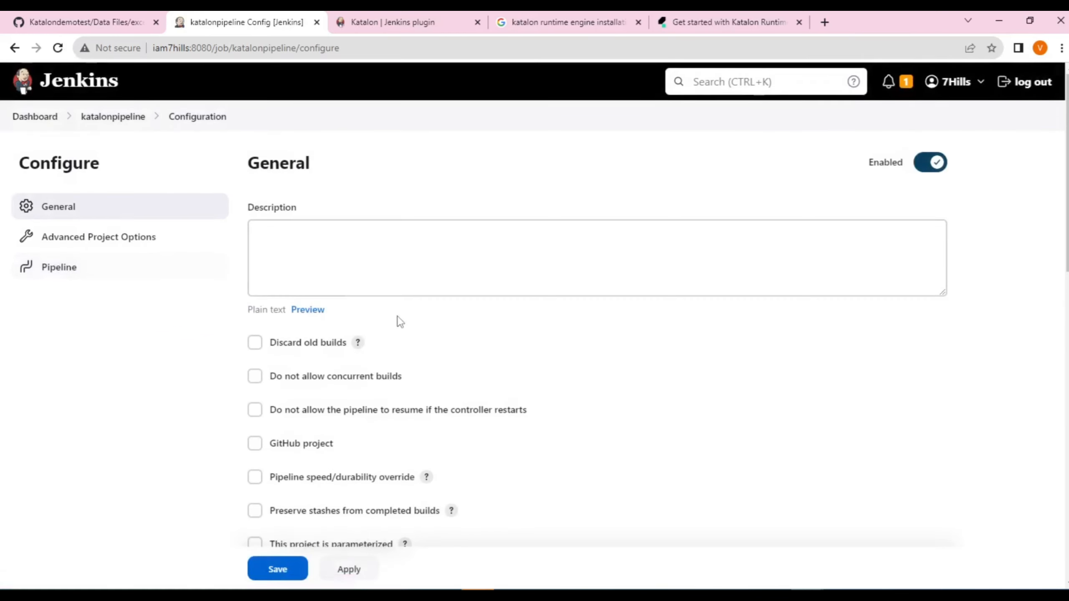
scroll(400, 321, down, 15)
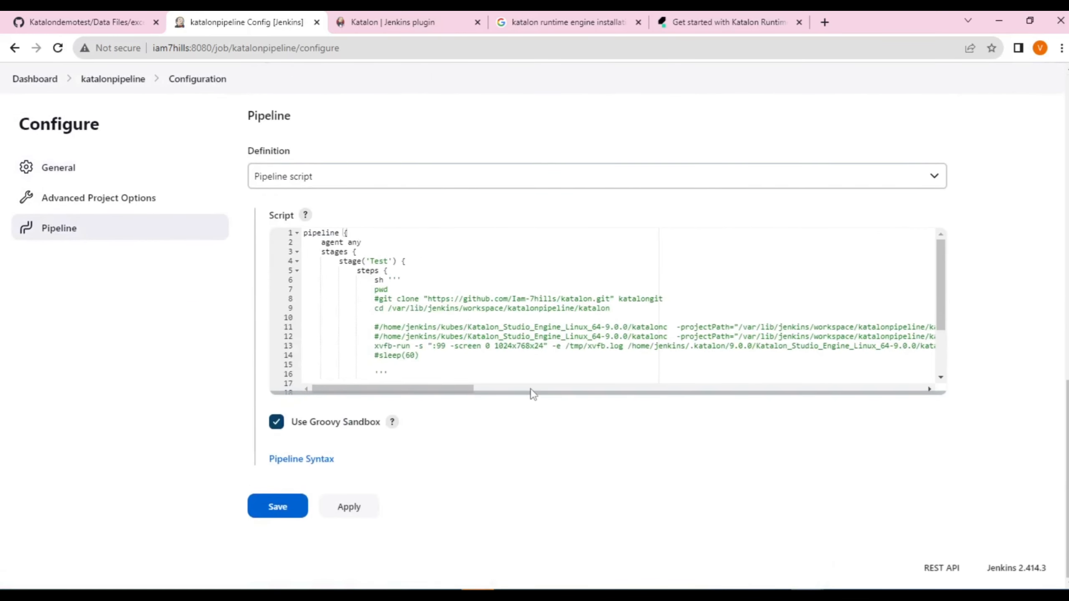
drag(522, 395, 520, 548)
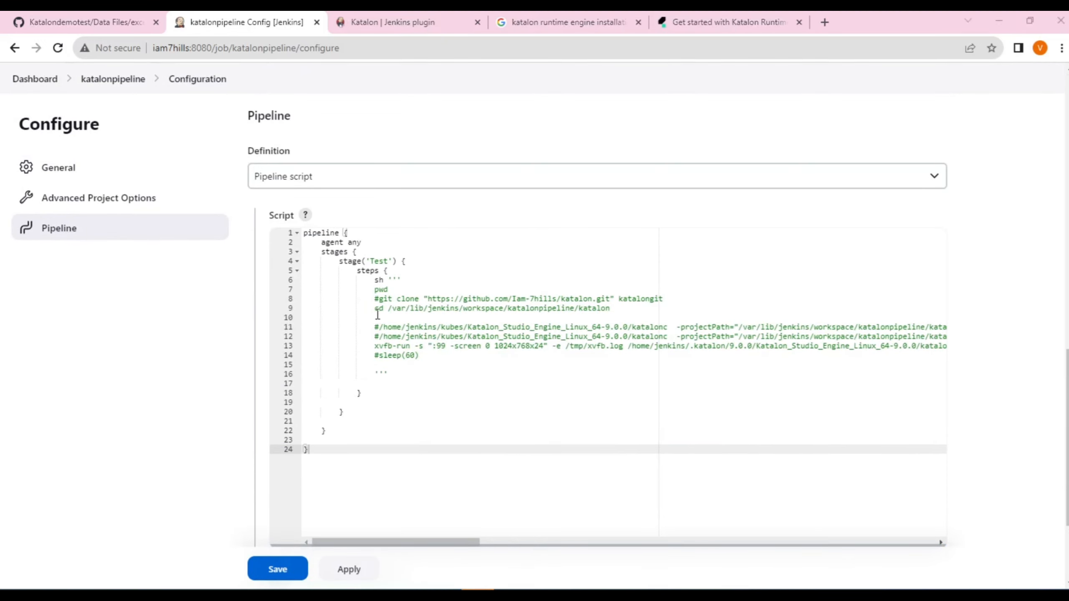
Switch to the terminal, print the engine directory's full path with pwd, highlight it and return to the pipeline configuration.
key(alt+Tab)
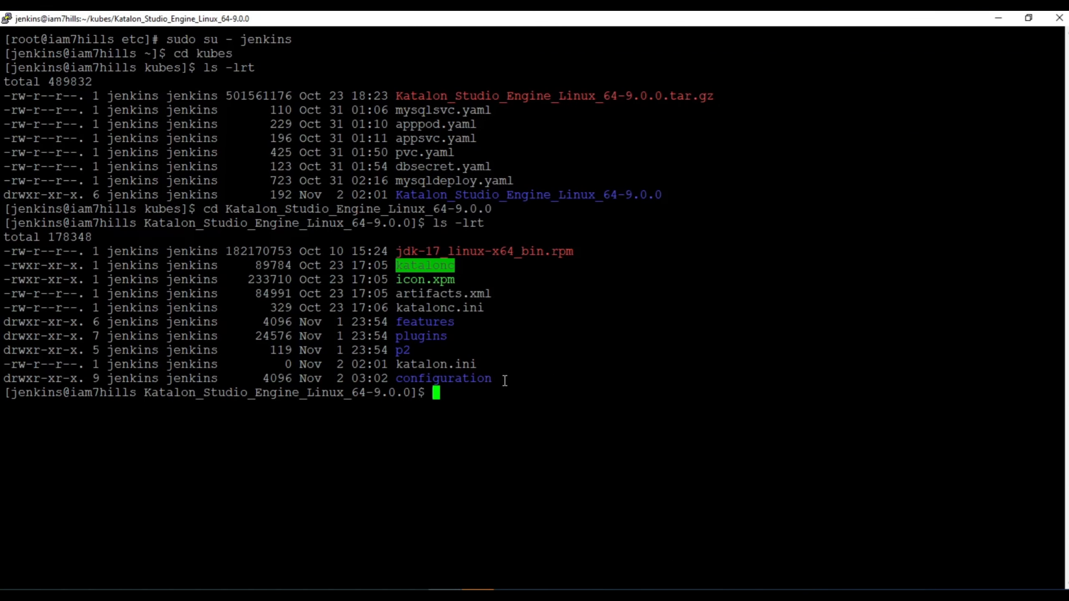
text(pwd)
key(Return)
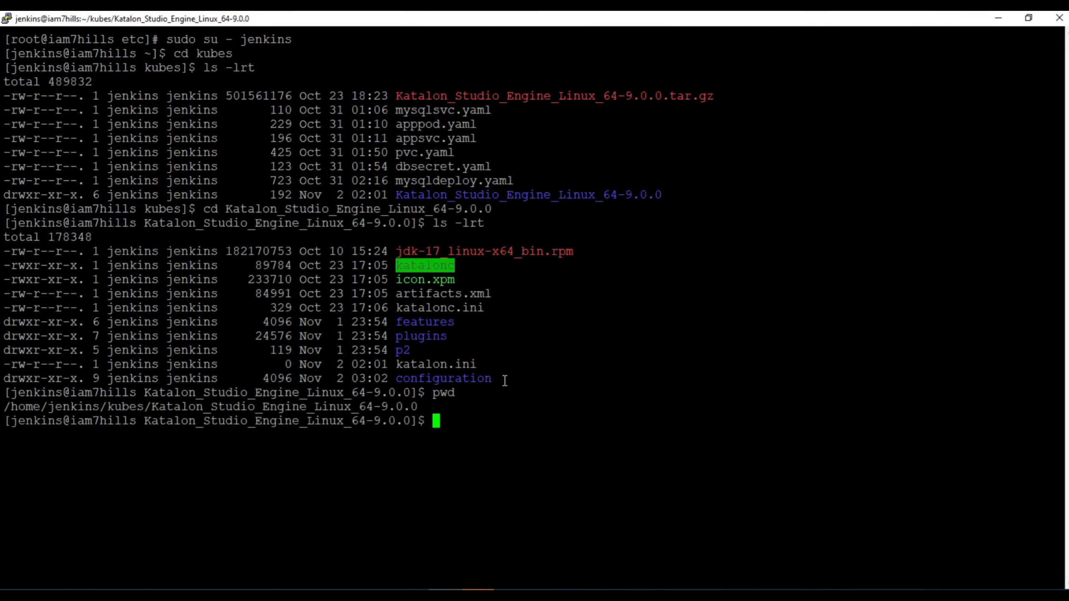
double_click(297, 406)
key(alt+Tab)
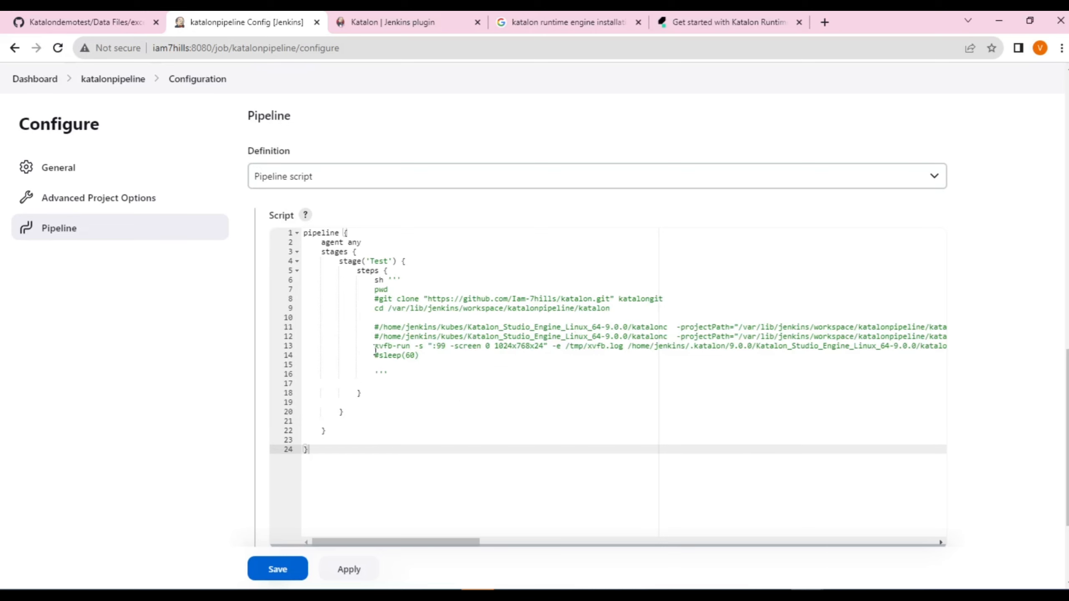
Examine the pipeline script's katalonc and xvfb-run commands, checking the engine path against the terminal and reading the project and test suite arguments.
key(ctrl+plus)
key(ctrl+plus)
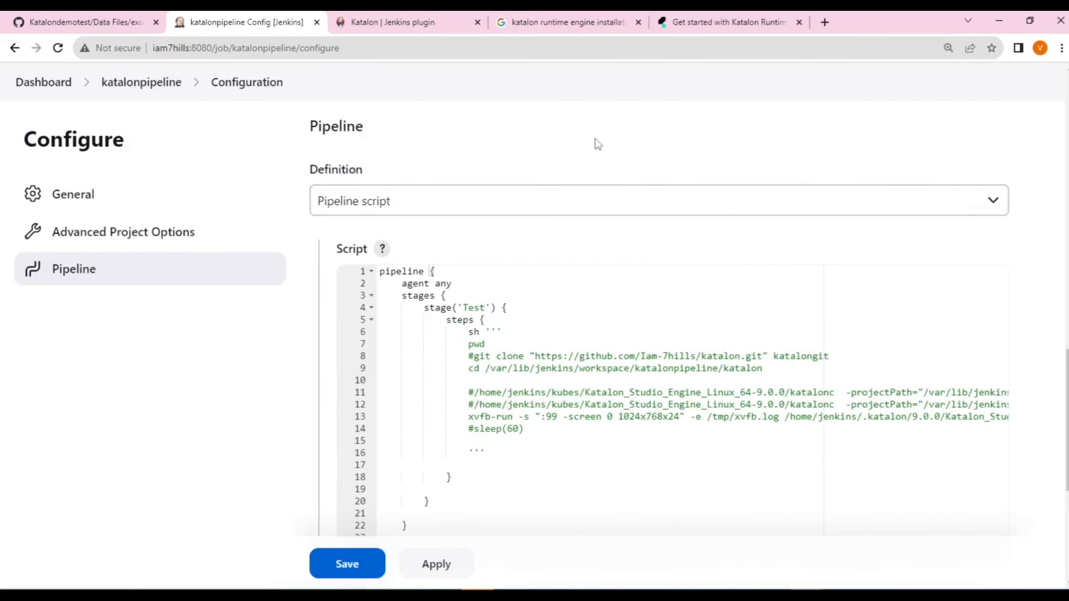
key(ctrl+minus)
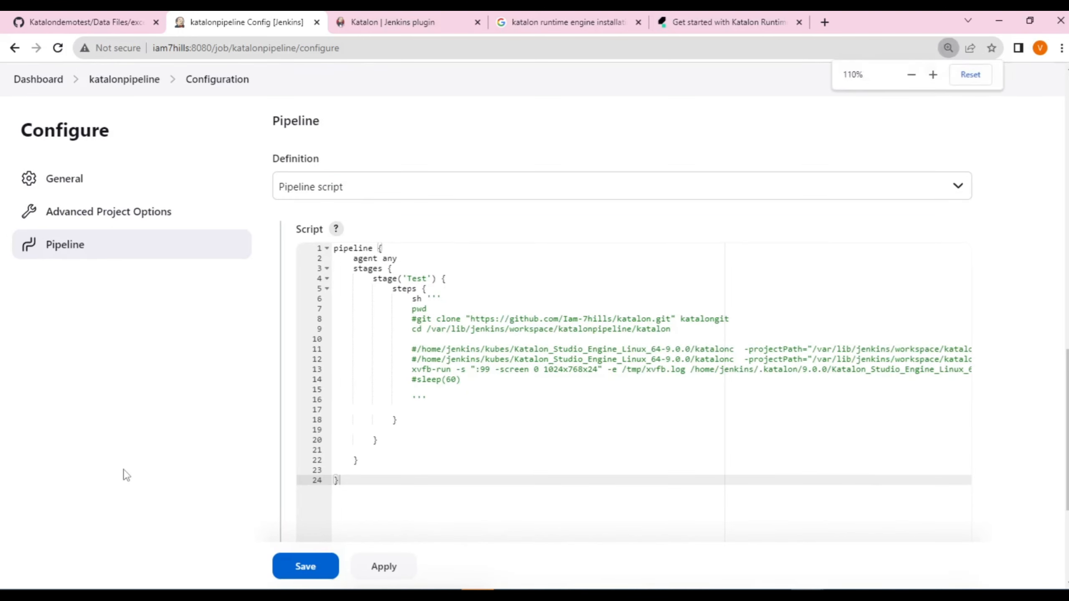
key(ctrl+minus)
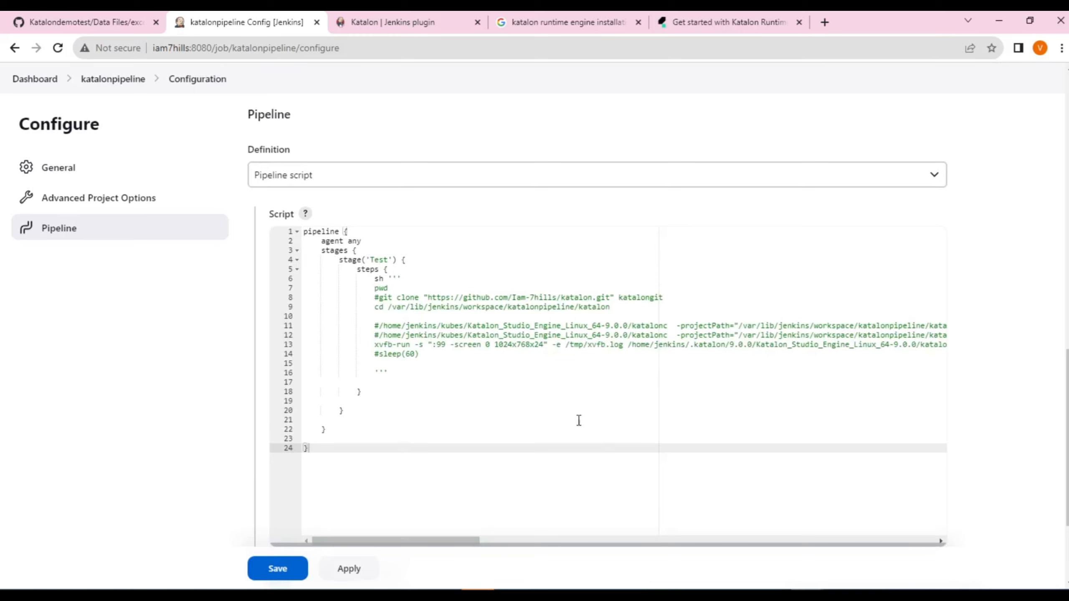
drag(472, 541, 533, 533)
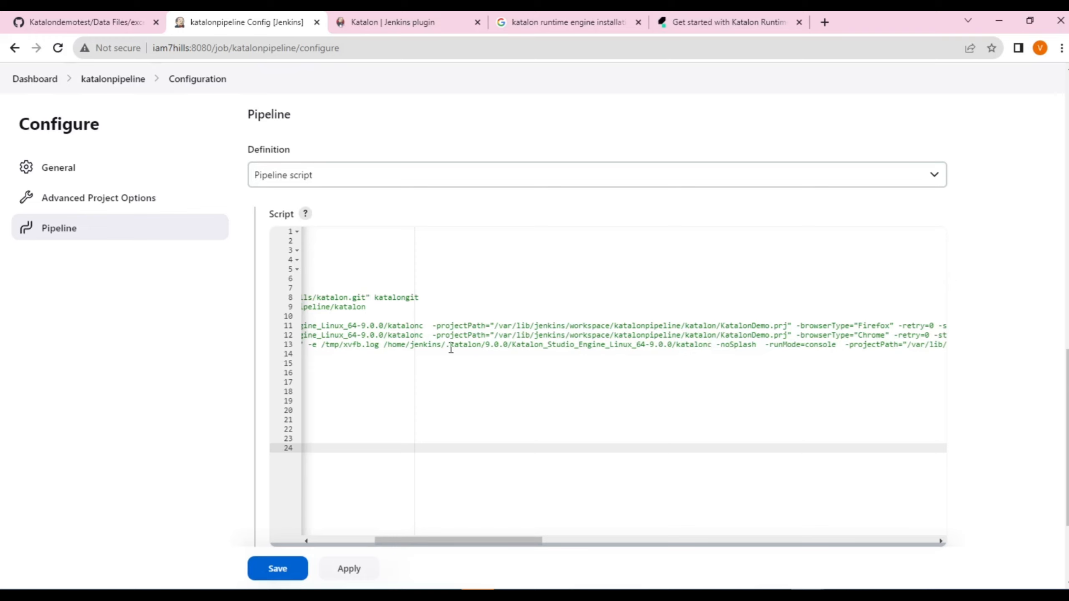
key(alt+Tab)
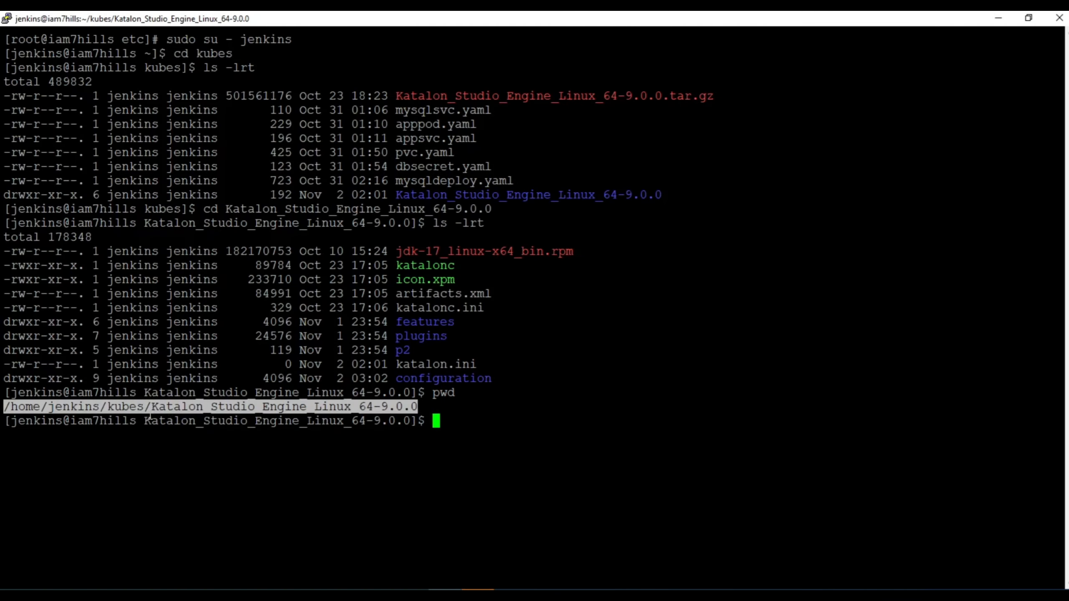
key(alt+Tab)
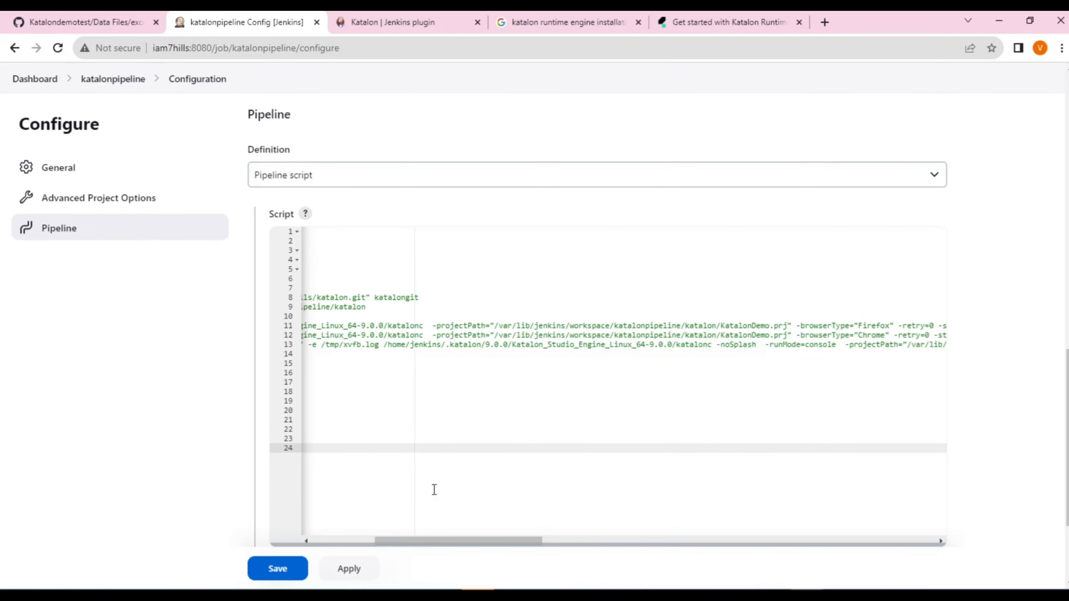
drag(429, 544, 306, 520)
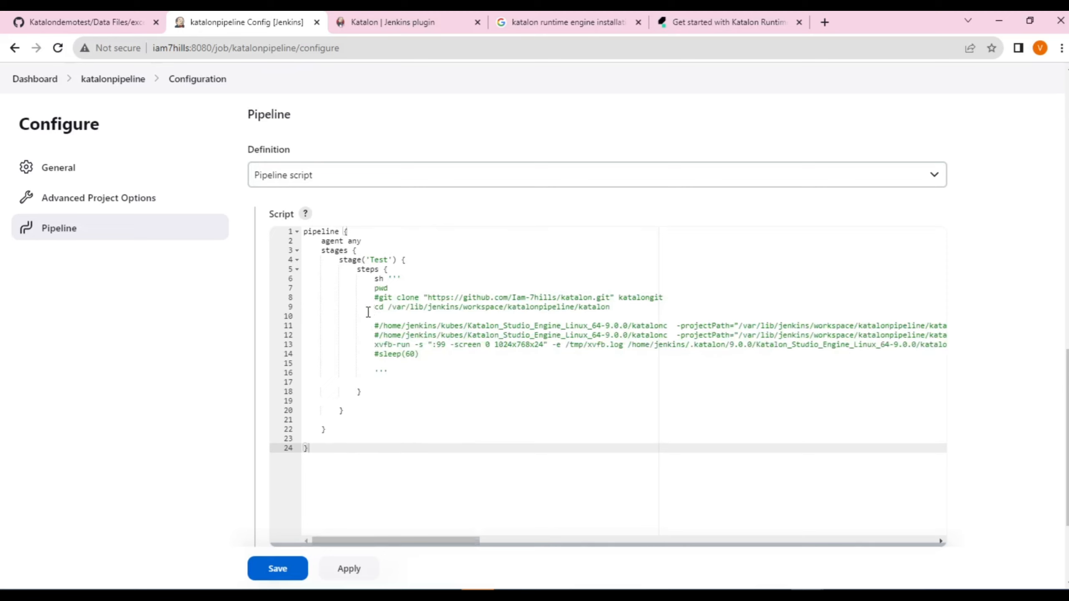
scroll(423, 365, up, 8)
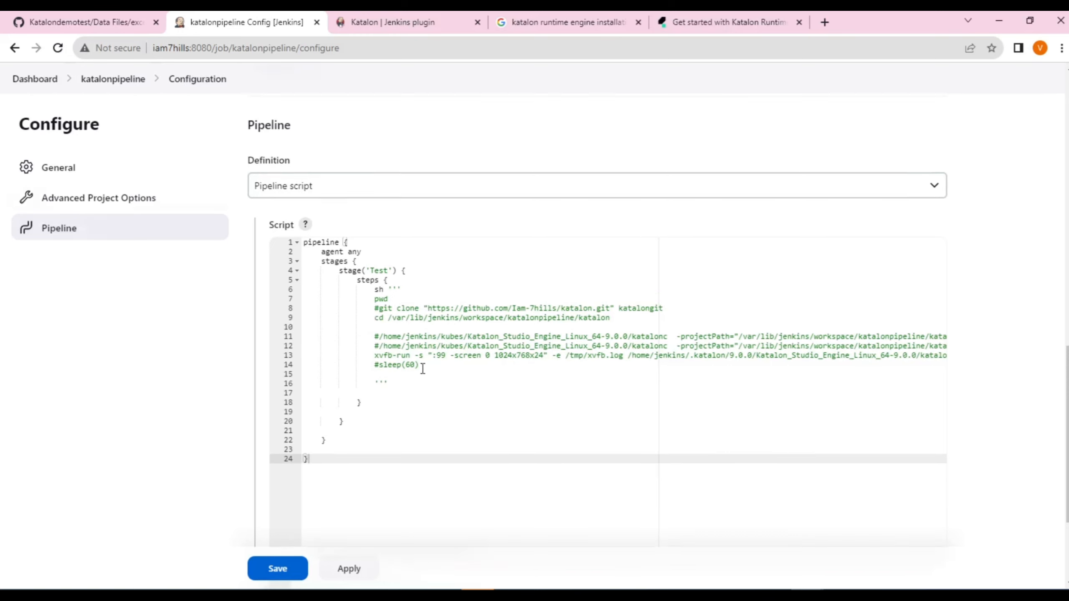
scroll(425, 371, down, 11)
scroll(433, 365, up, 3)
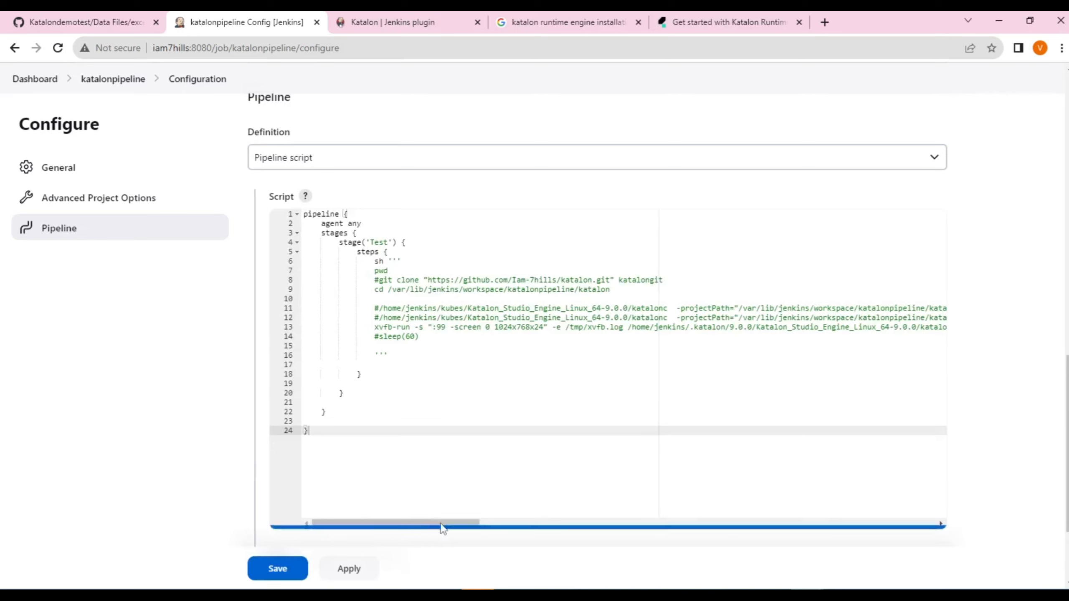
drag(444, 524, 624, 522)
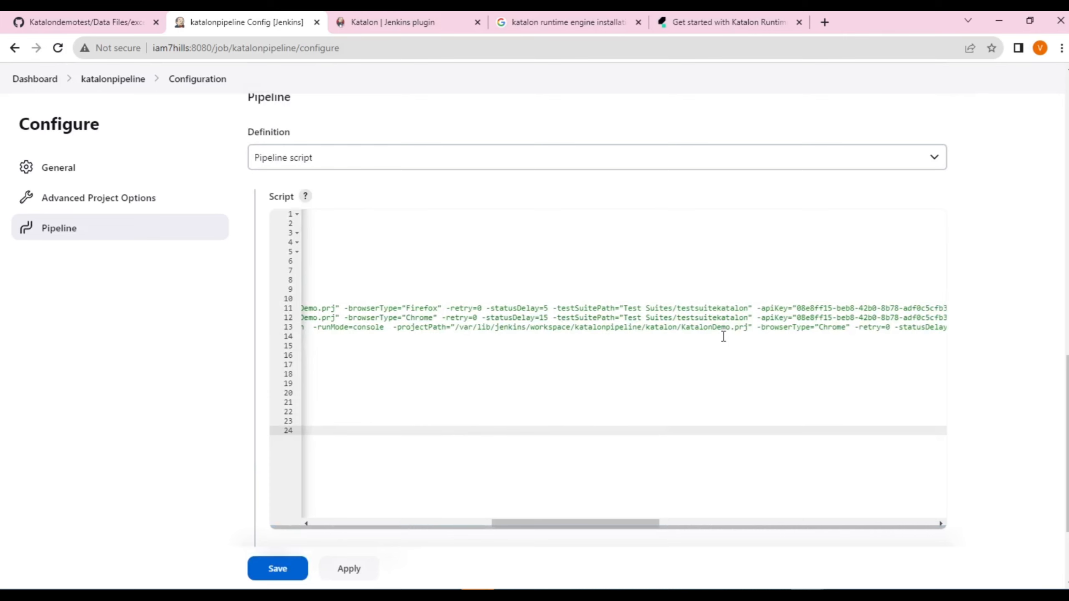
Copy the entire katalonpipeline script to the clipboard.
click(446, 433)
key(ctrl+a)
key(ctrl+c)
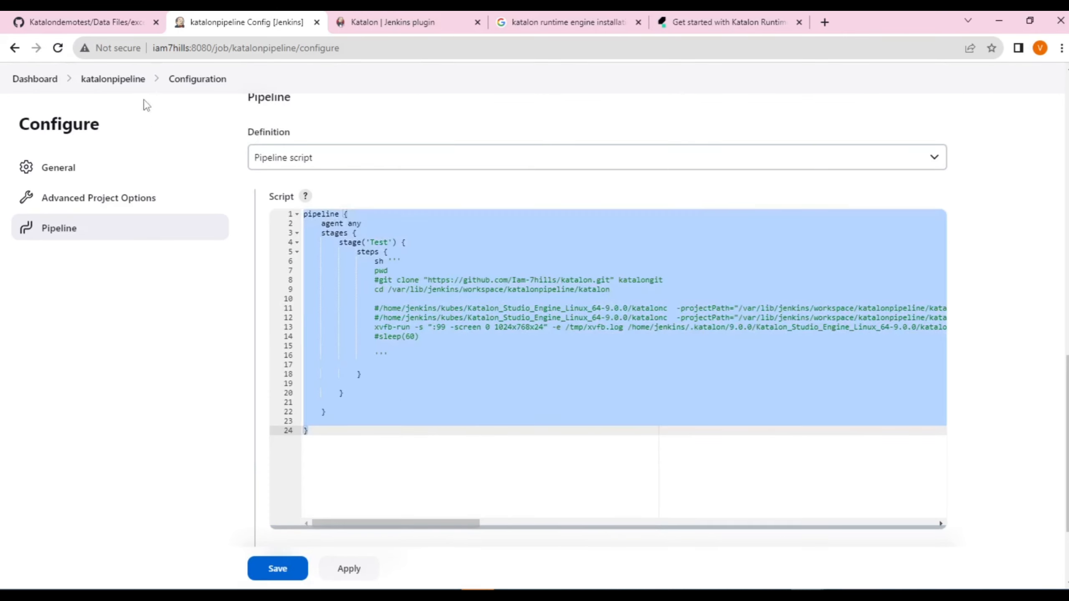
Create a new Pipeline job named katalonruntime from the Jenkins dashboard.
click(101, 81)
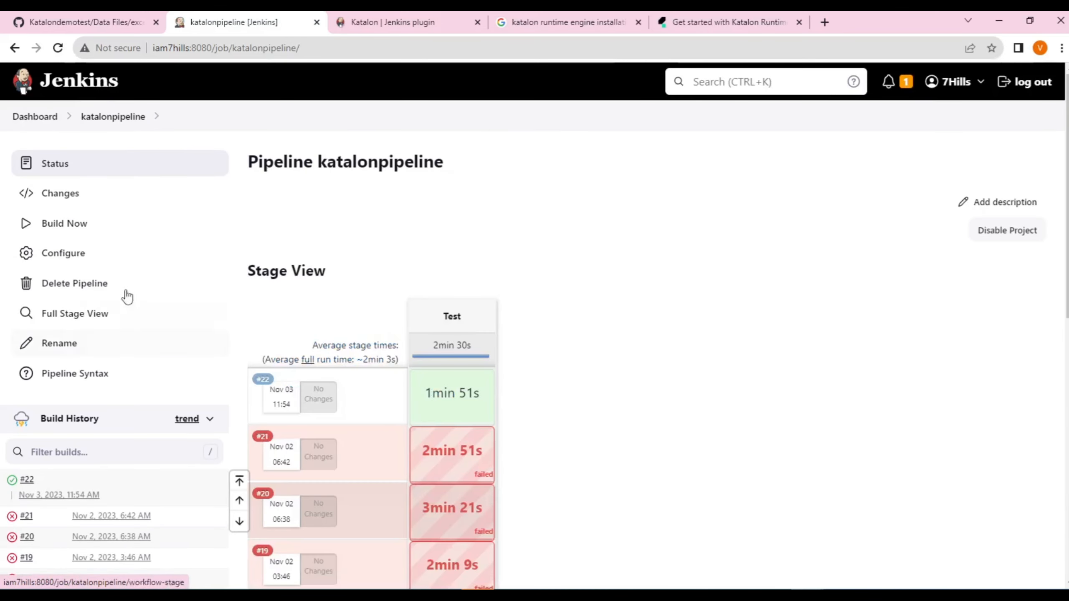
click(43, 117)
click(63, 173)
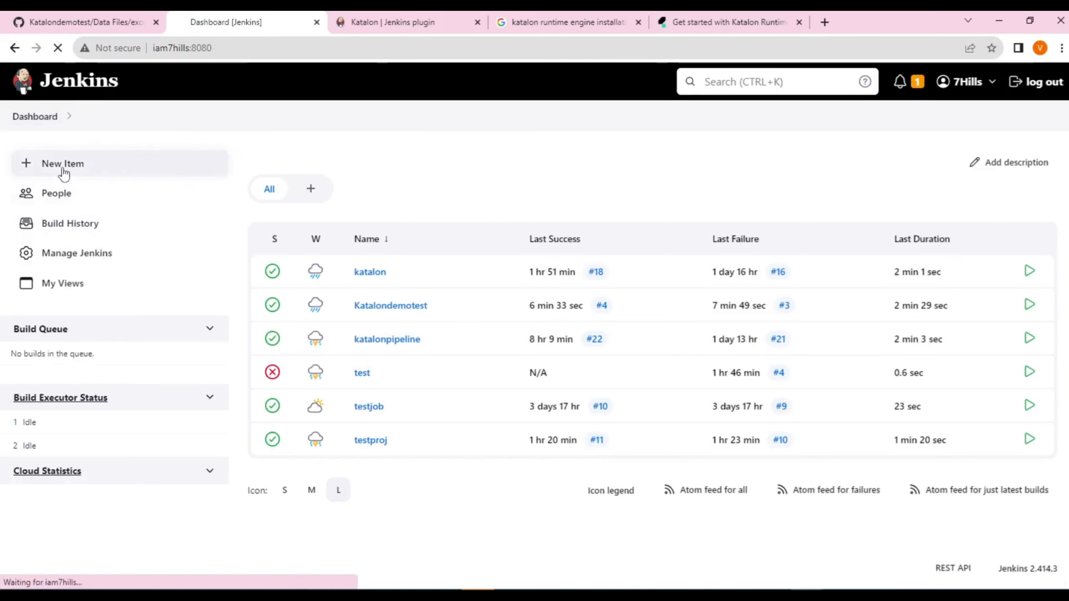
scroll(437, 442, down, 2)
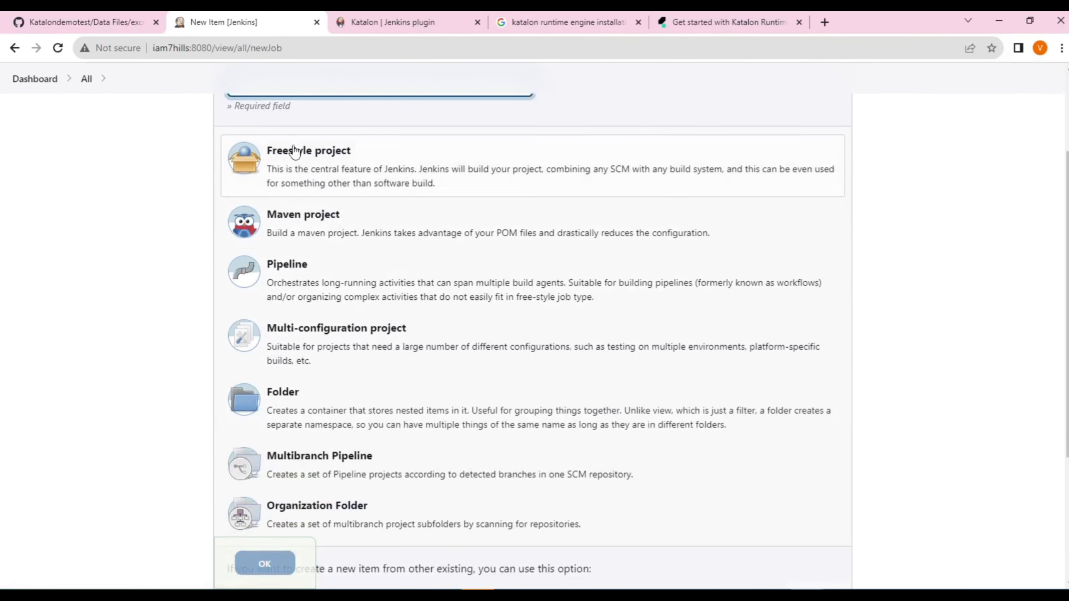
scroll(300, 185, up, 2)
click(305, 219)
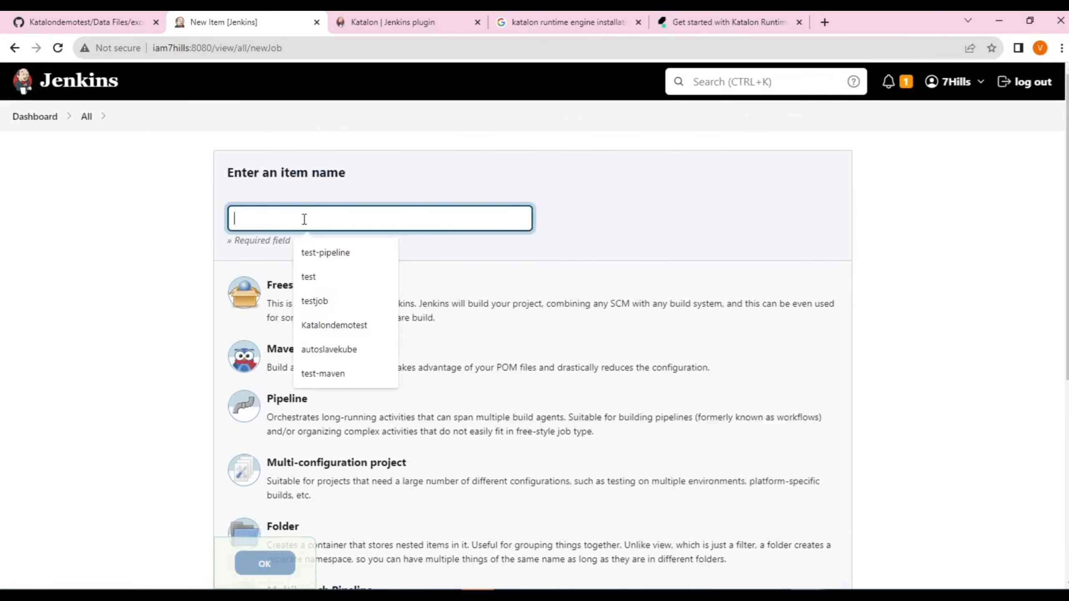
text(kat)
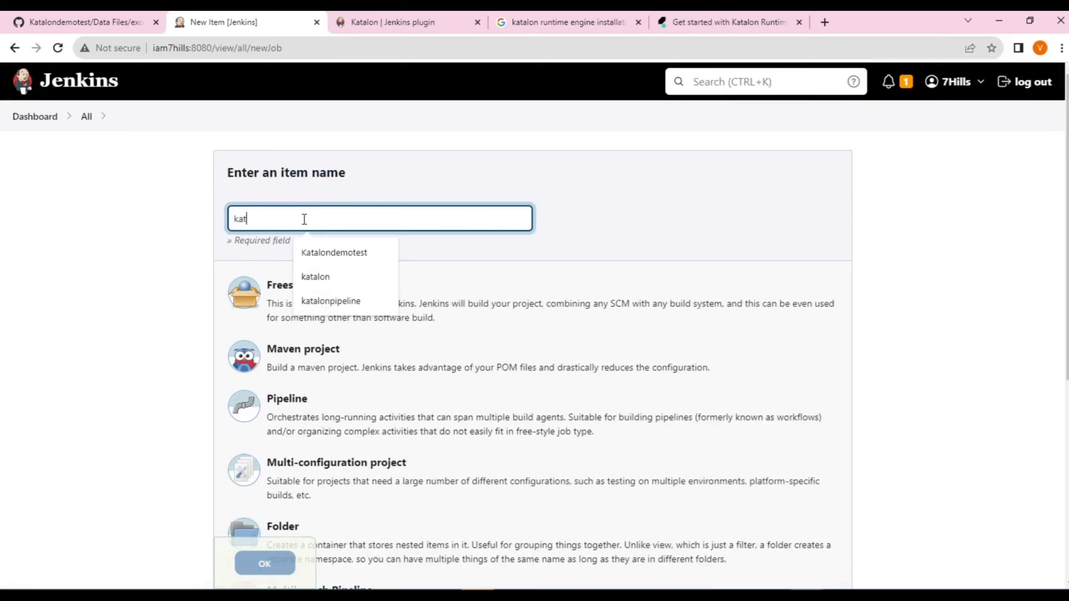
text(alon)
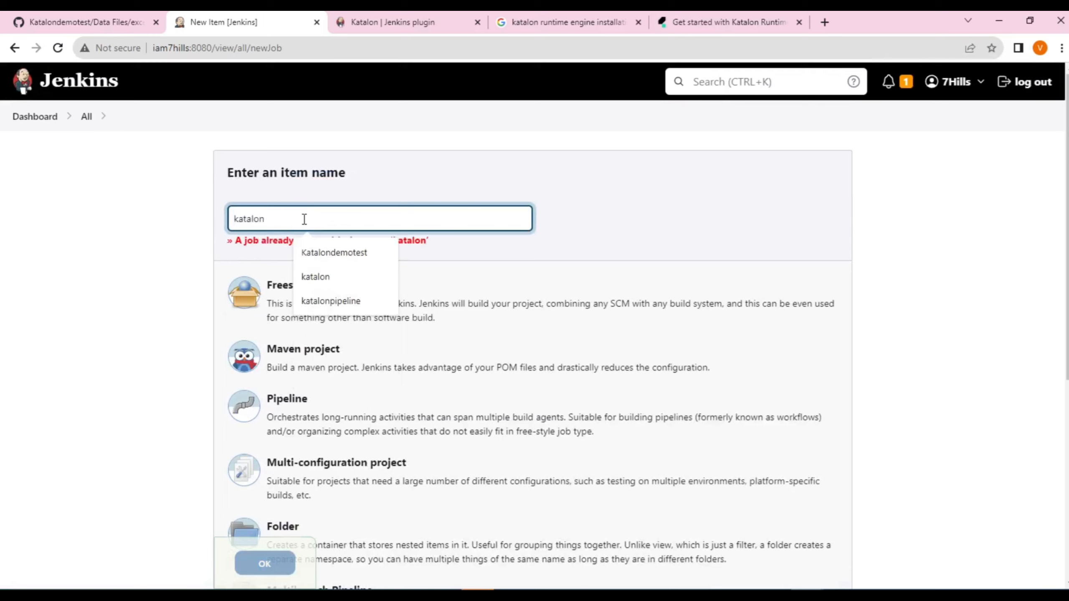
text(runtime)
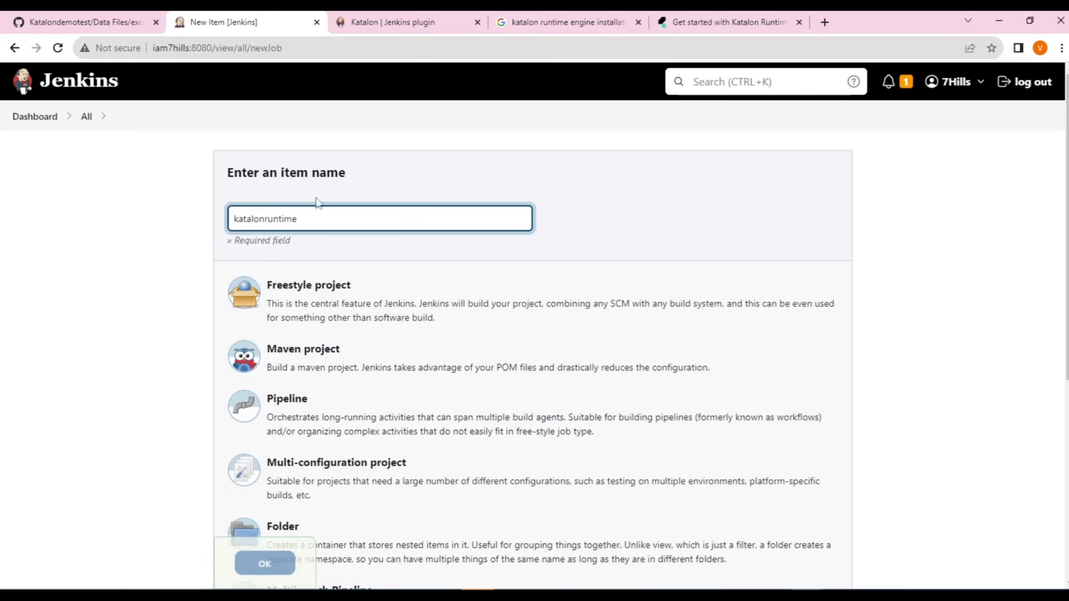
scroll(387, 404, down, 3)
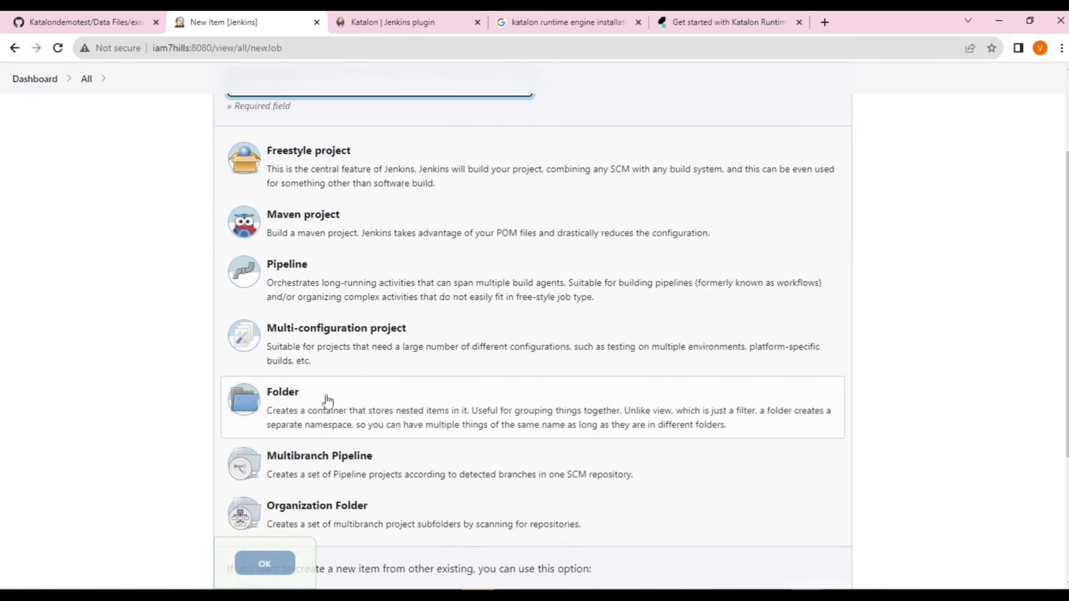
click(314, 299)
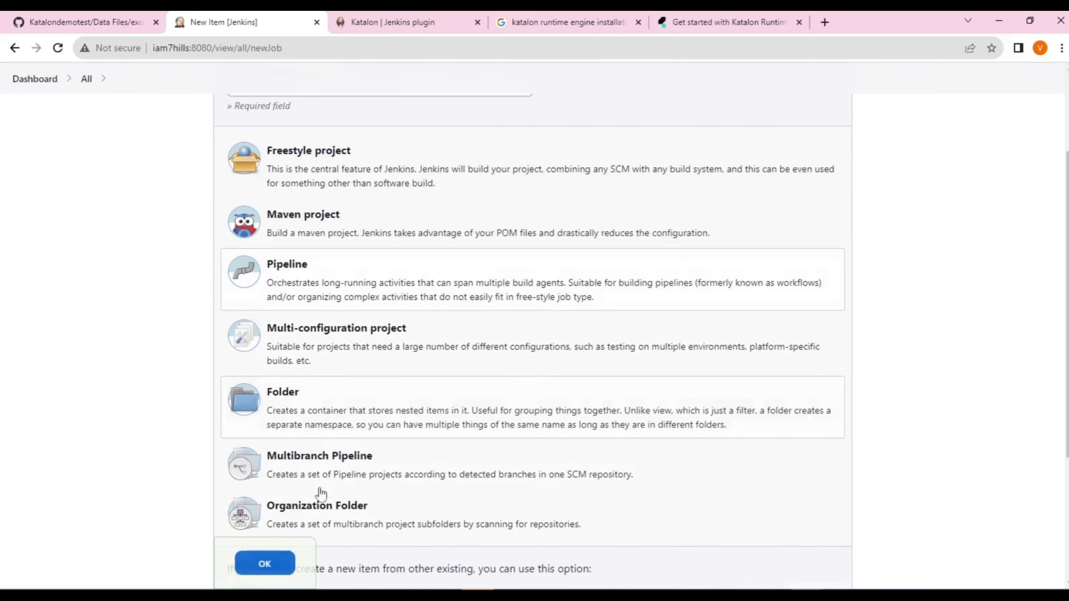
click(266, 564)
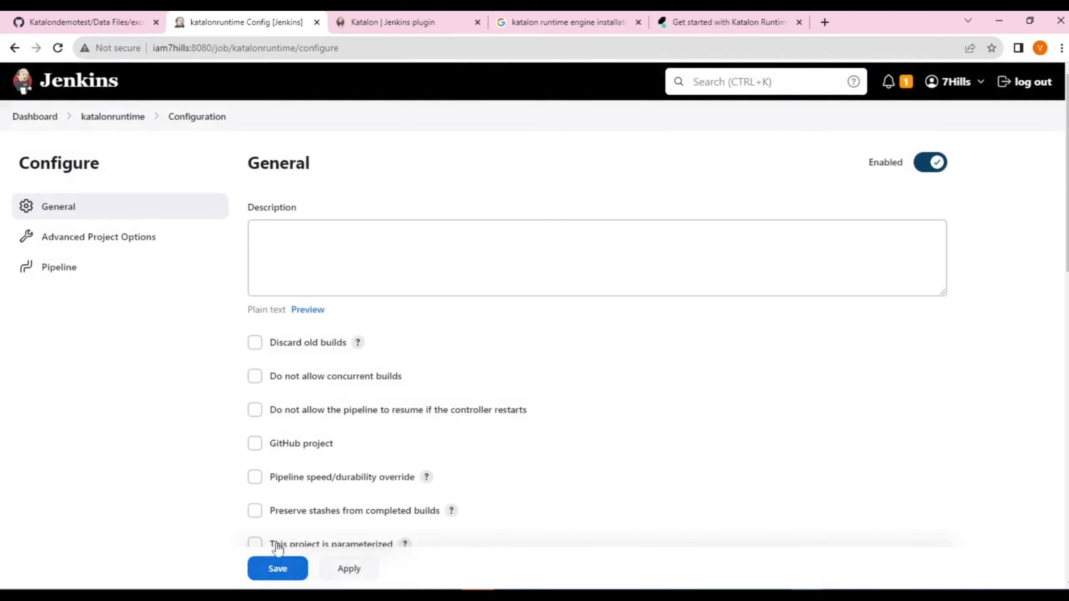
Paste the copied katalonpipeline script into the katalonruntime job's pipeline script editor.
scroll(478, 446, down, 4)
scroll(480, 438, down, 10)
click(318, 260)
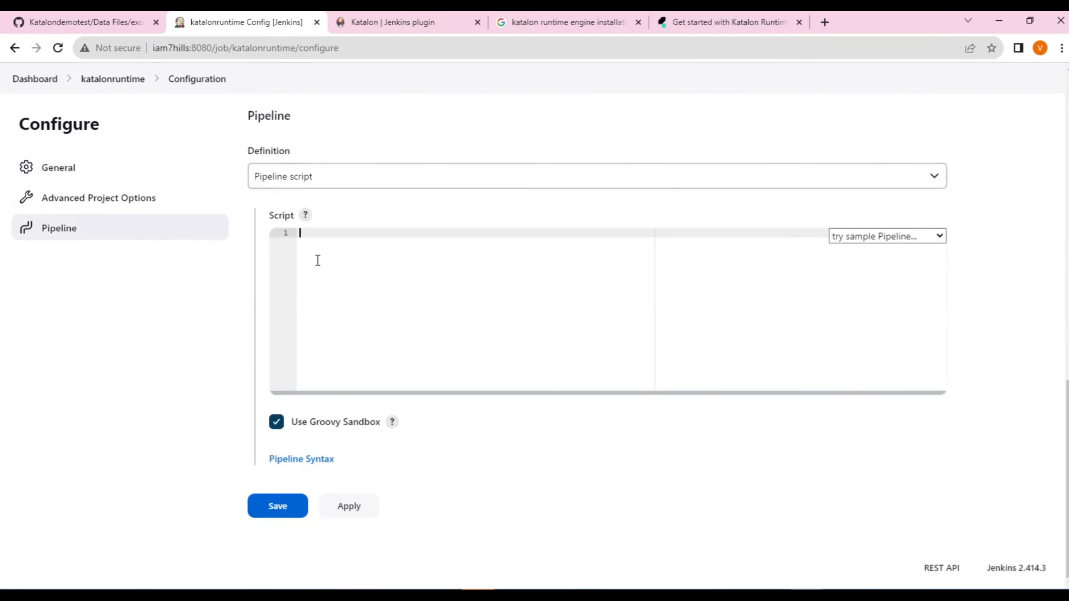
key(ctrl+v)
scroll(516, 360, up, 2)
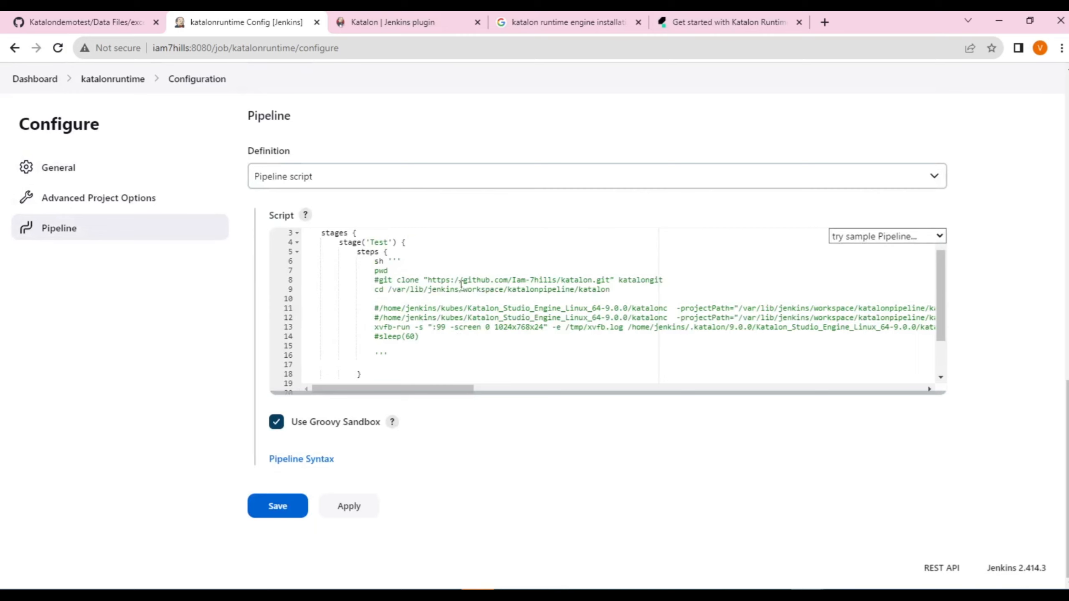
Switch to GitHub and copy the HTTPS clone URL of the Katalondemotest repository.
click(112, 17)
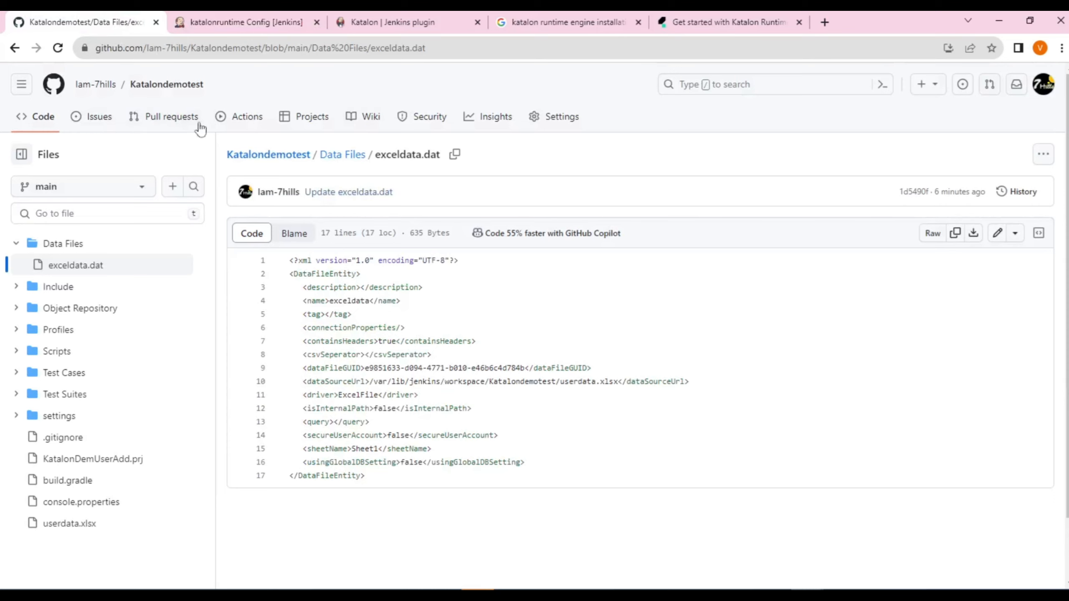
click(181, 86)
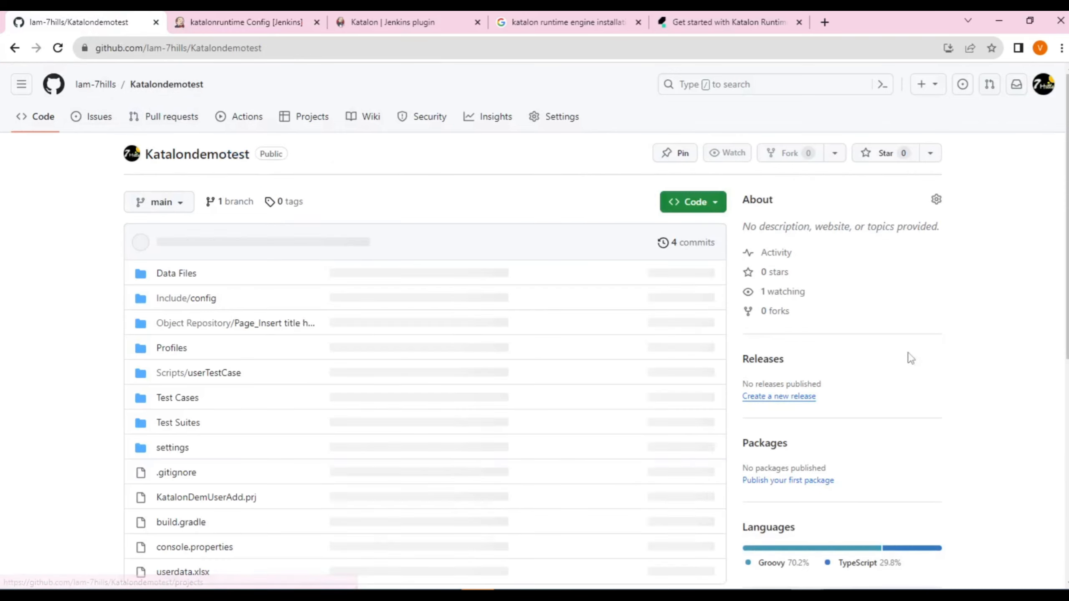
click(693, 202)
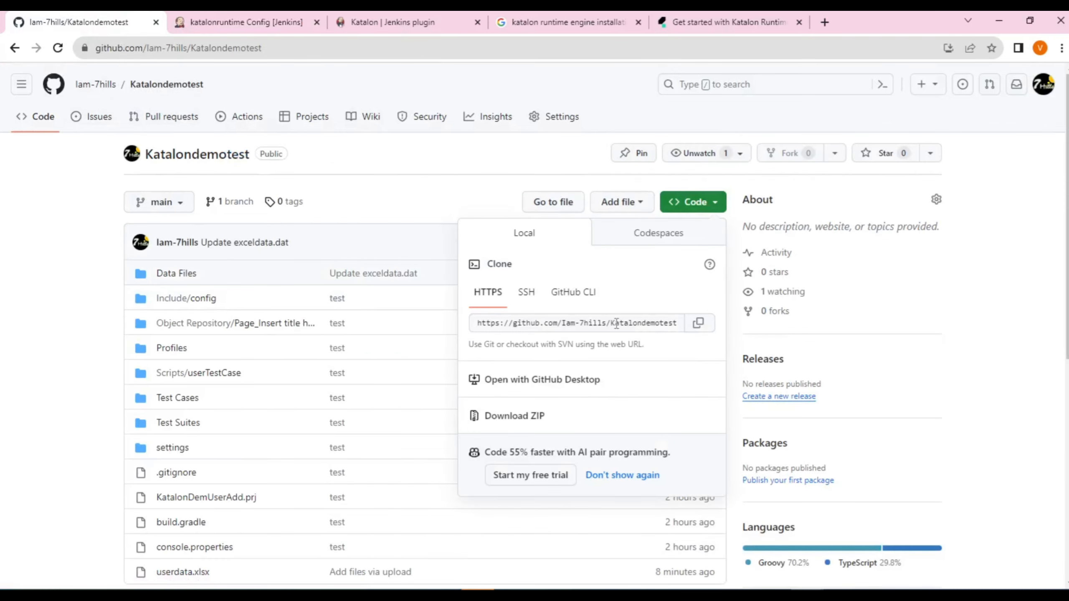
click(696, 323)
key(alt+Tab)
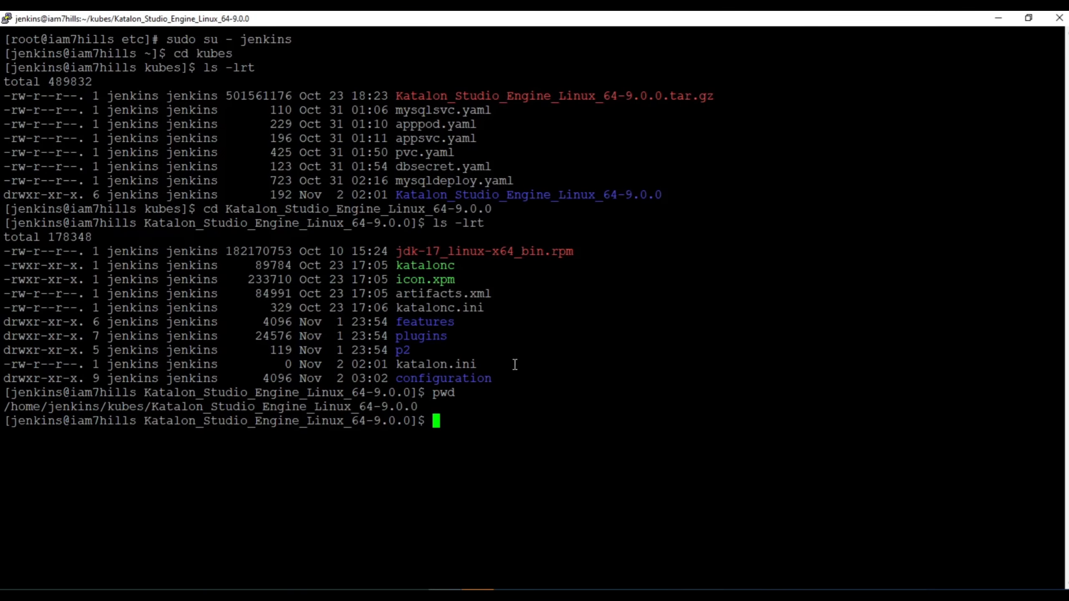
key(alt+Tab)
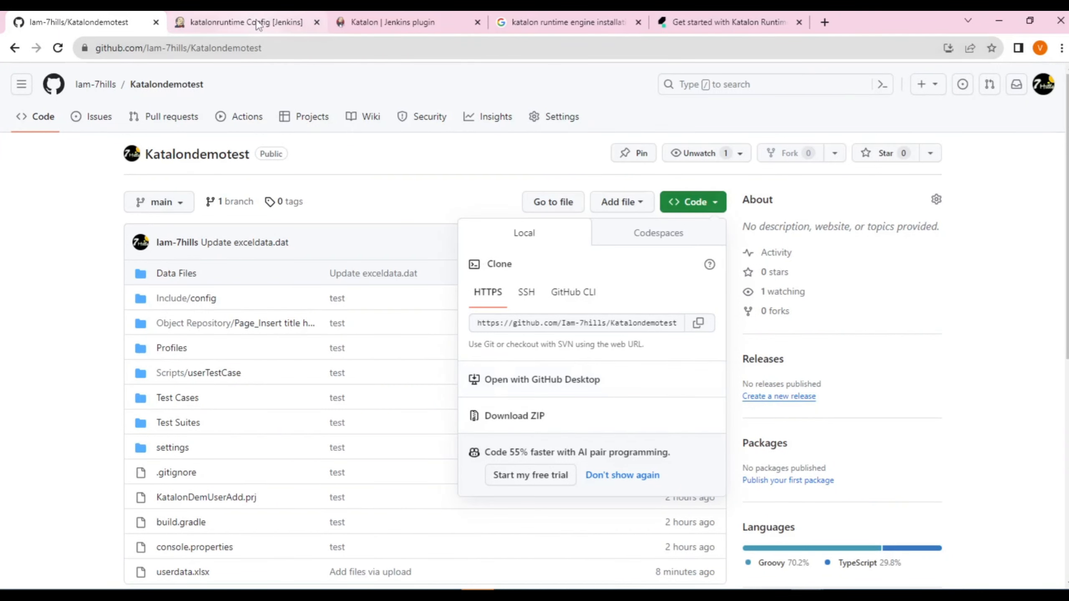
click(258, 23)
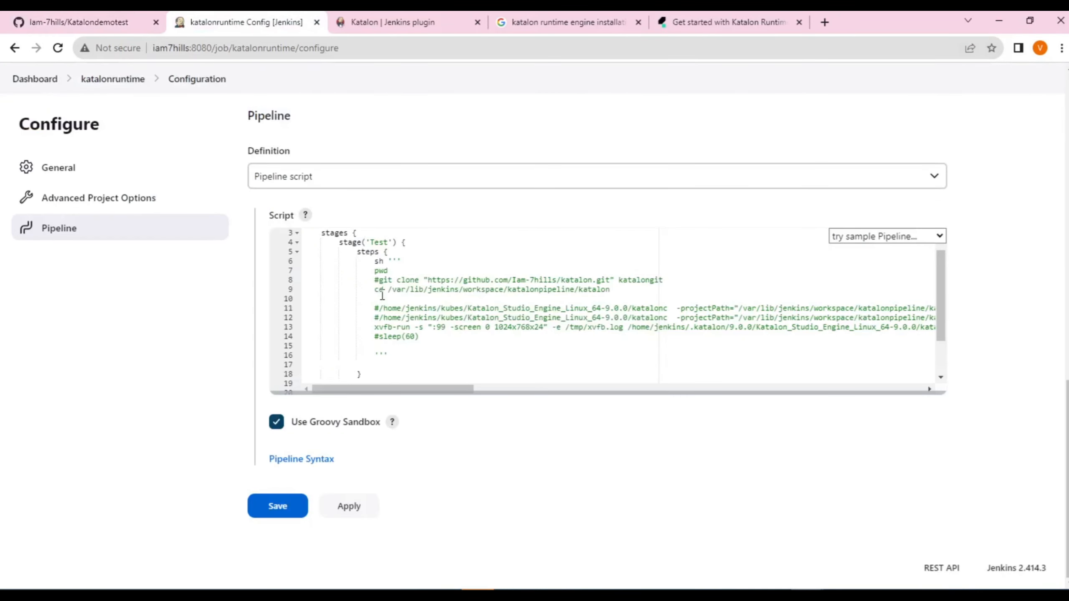
click(375, 280)
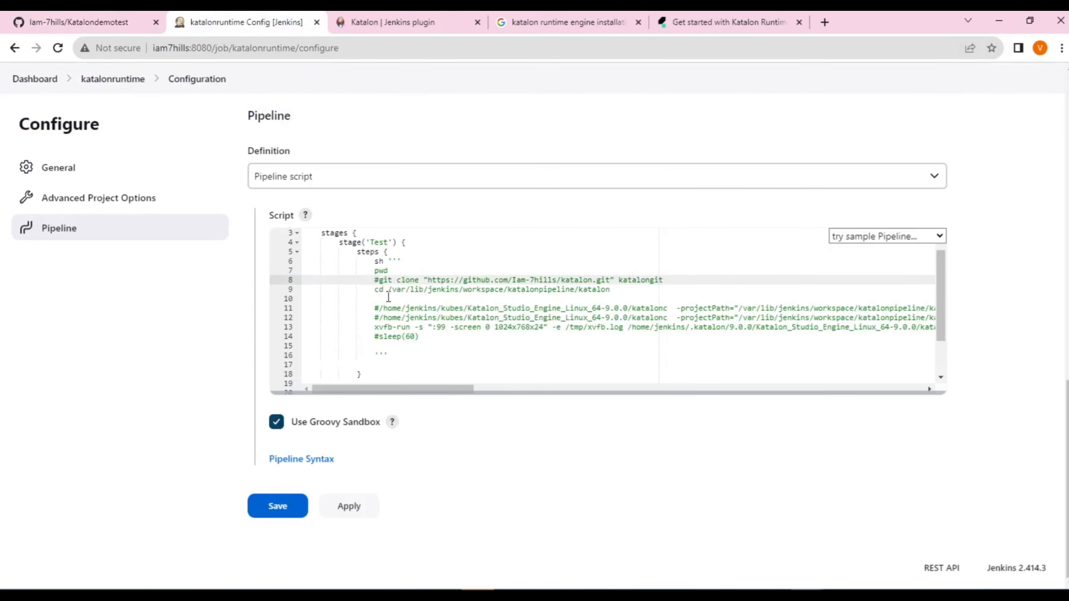
key(Delete)
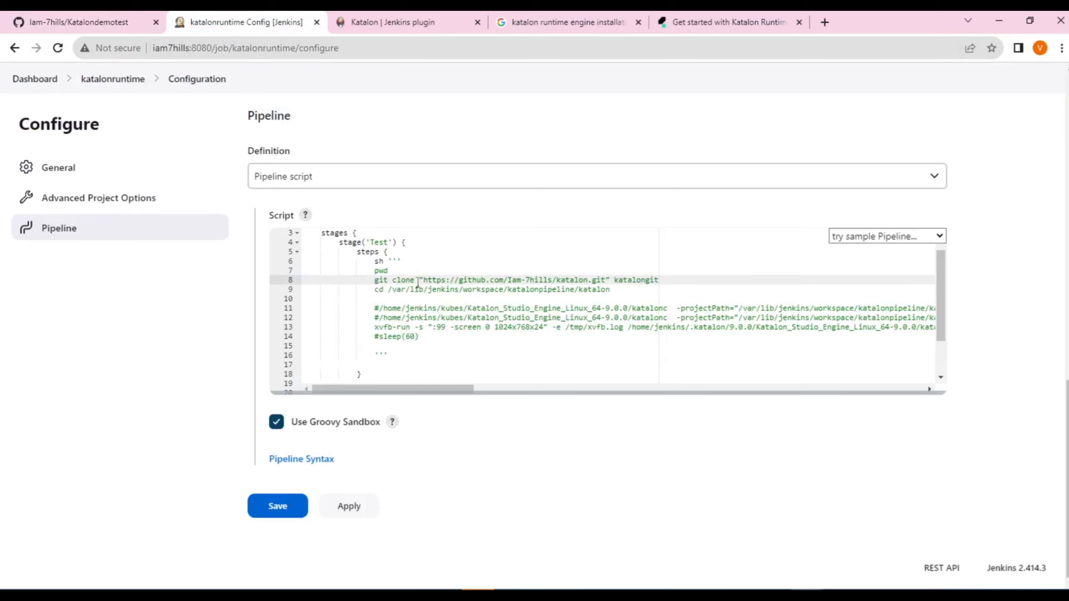
mouse_move(424, 279)
mouse_down()
mouse_move(594, 289)
mouse_move(606, 280)
mouse_up()
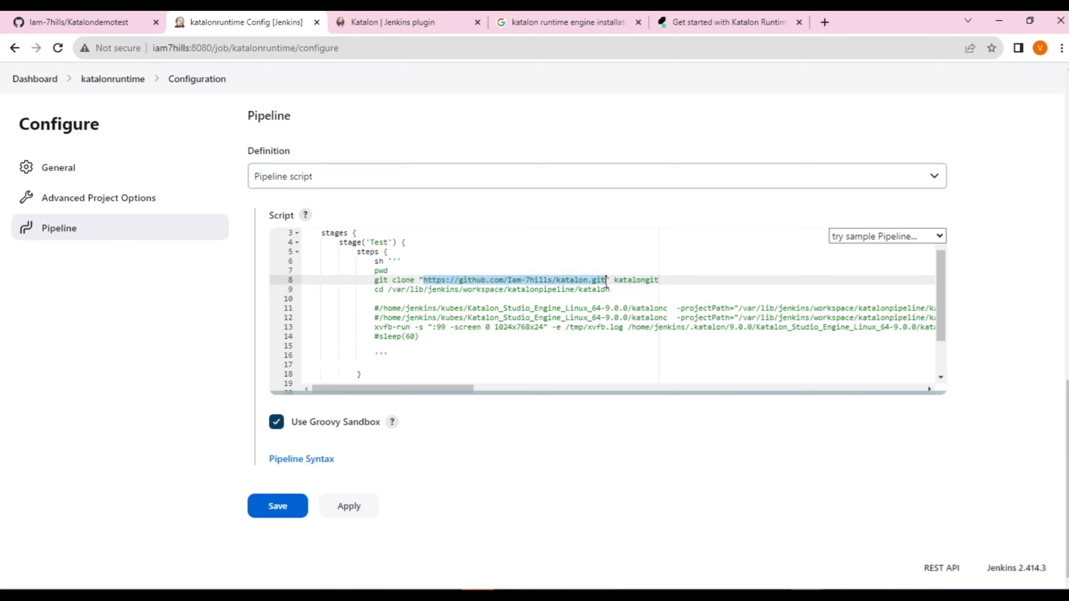
key(ctrl+v)
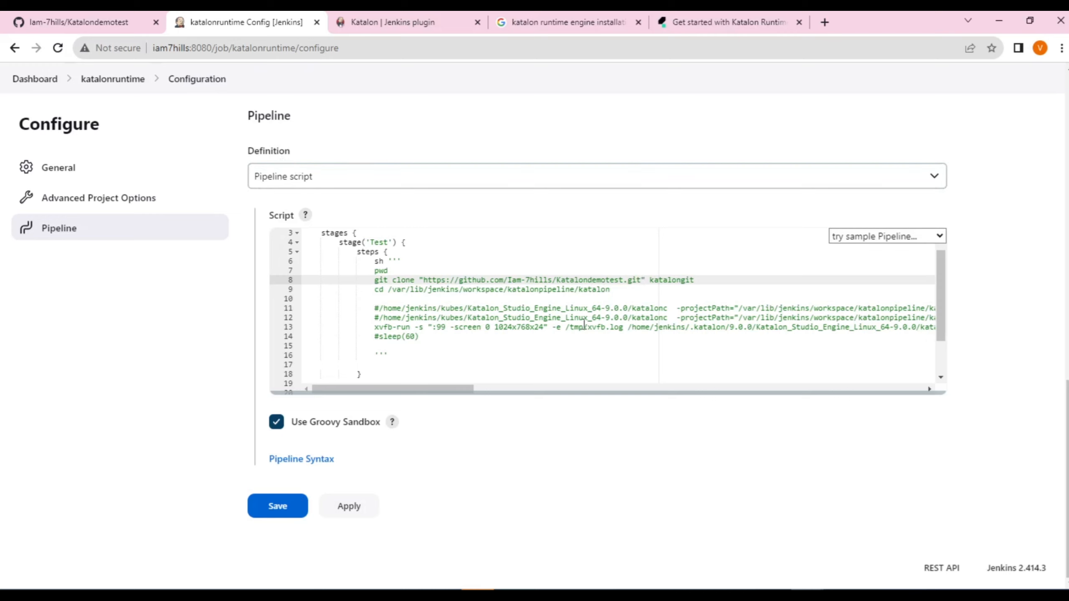
Replace katalonpipeline with katalonruntime in the cd command's workspace path.
double_click(551, 291)
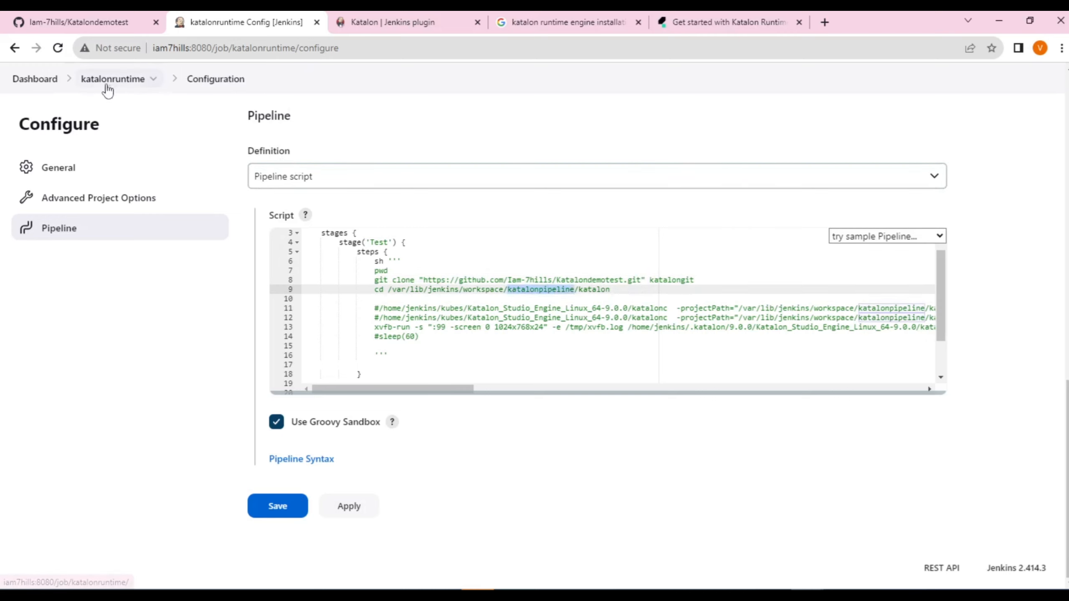
text(katalon)
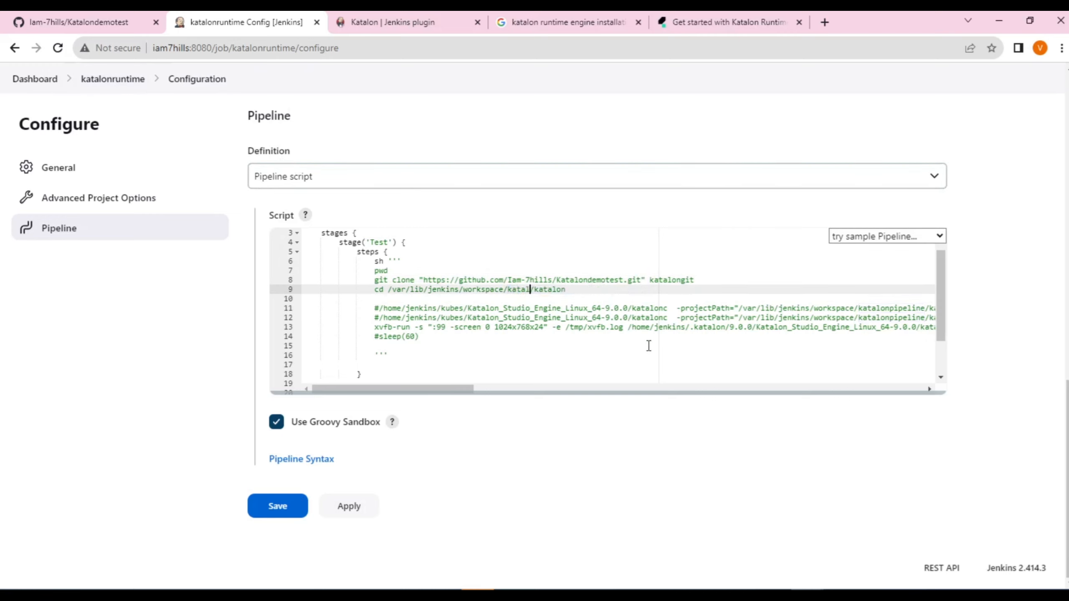
text(r)
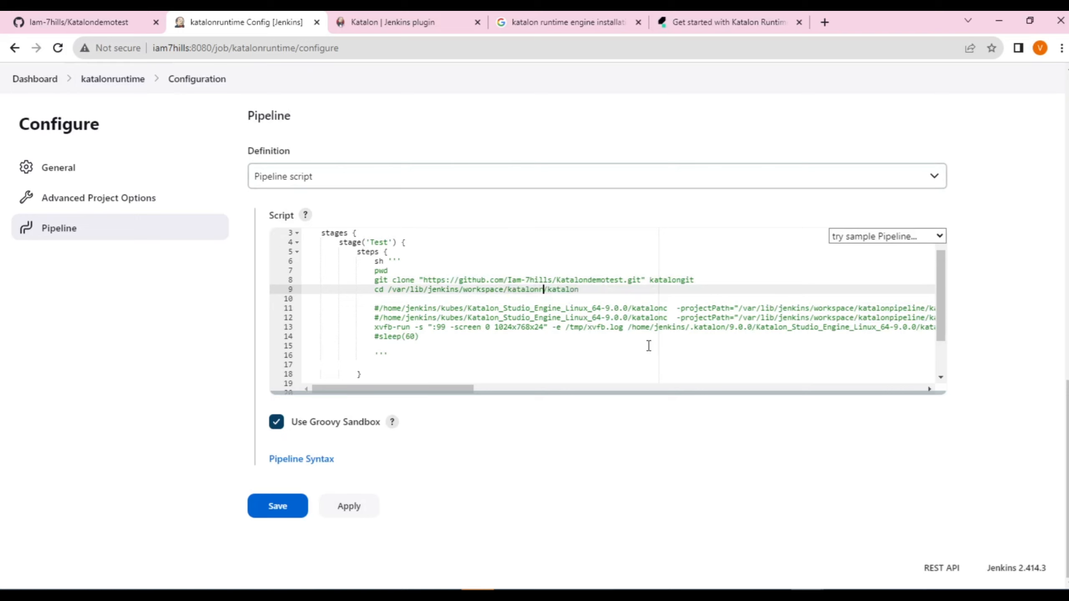
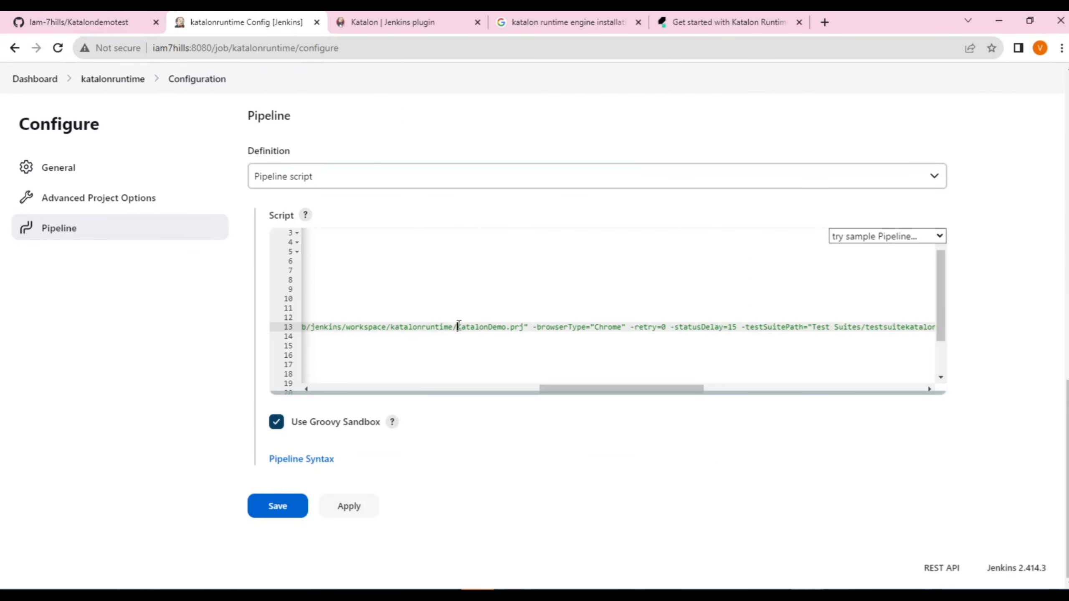
Change the project file in the xvfb-run command's project path to KatalonDemUserAdd.prj.
drag(459, 327, 524, 327)
text(KatalonDemUserAdd.prj)
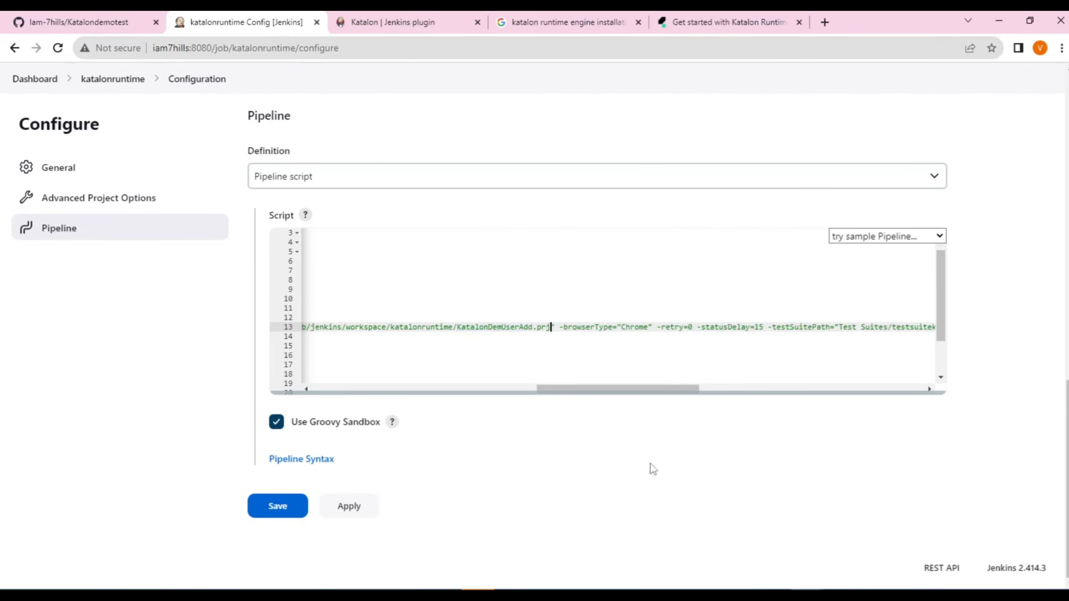
Check the suite name in Katalon Studio and set the xvfb-run command's testSuitePath to "Test Suites/tesuite".
drag(617, 388, 665, 393)
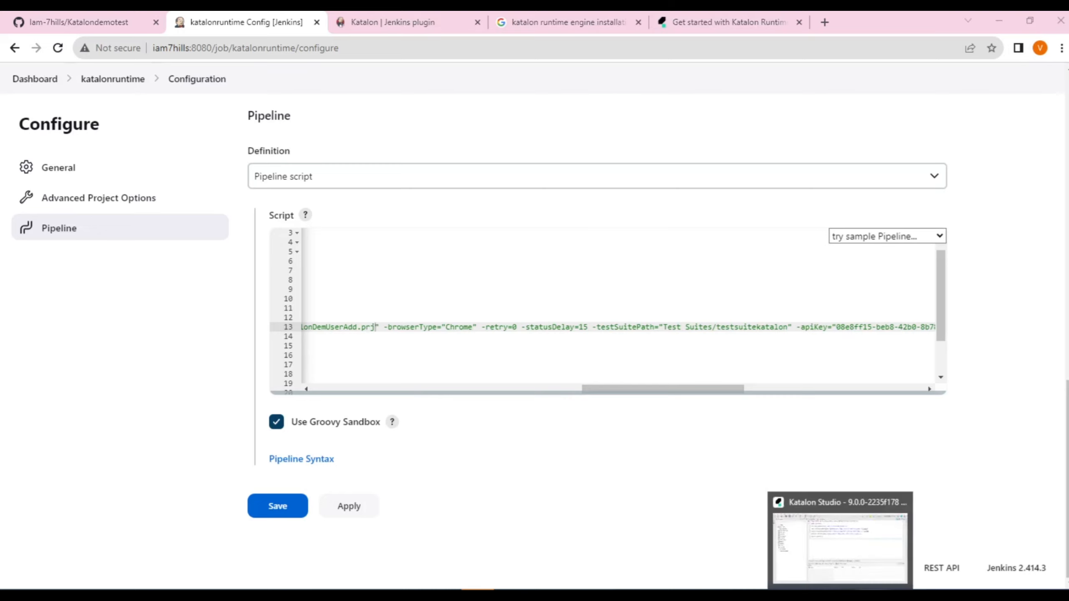
click(873, 596)
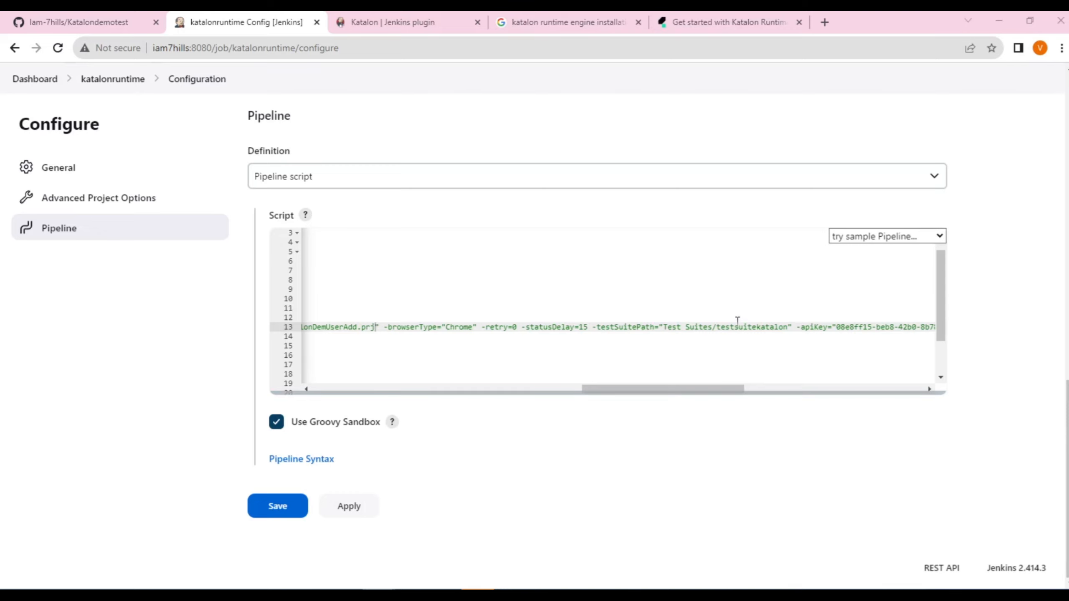
drag(718, 325, 800, 328)
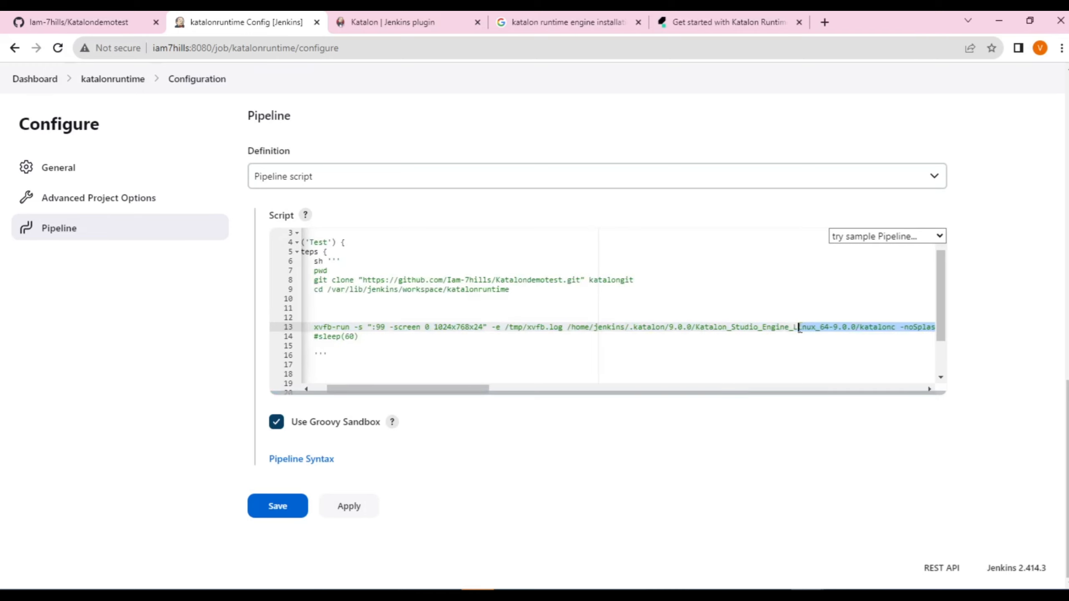
drag(484, 388, 678, 402)
click(623, 339)
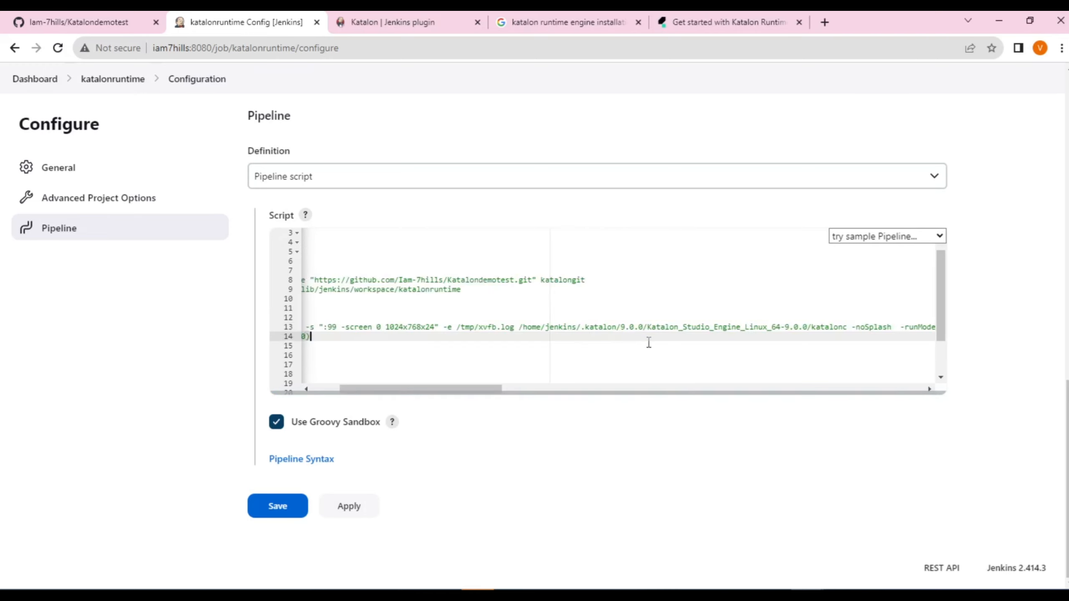
drag(498, 390, 843, 425)
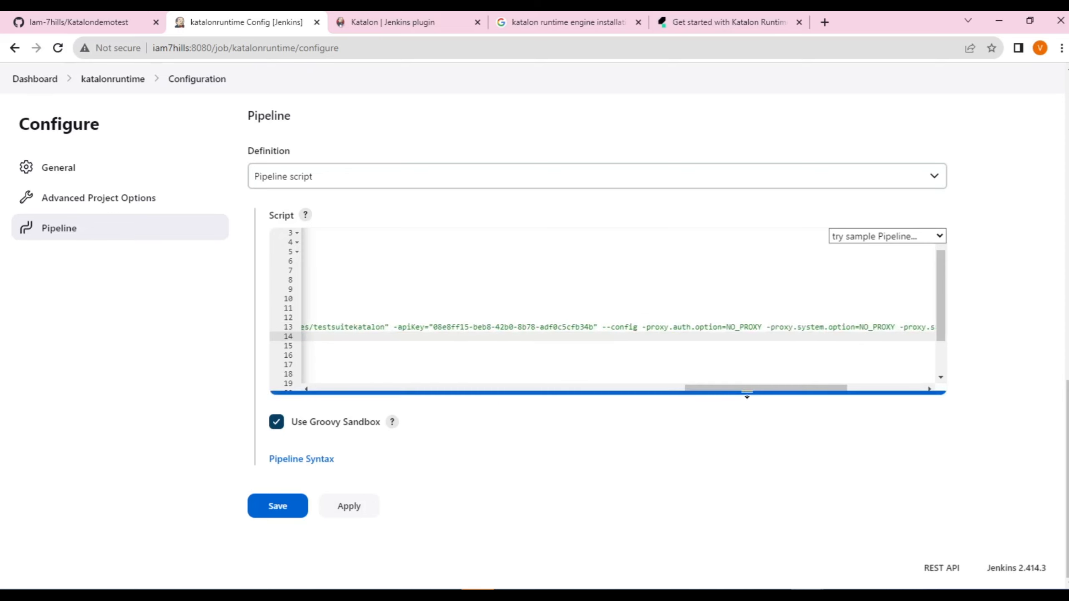
drag(741, 387, 680, 392)
drag(557, 327, 620, 327)
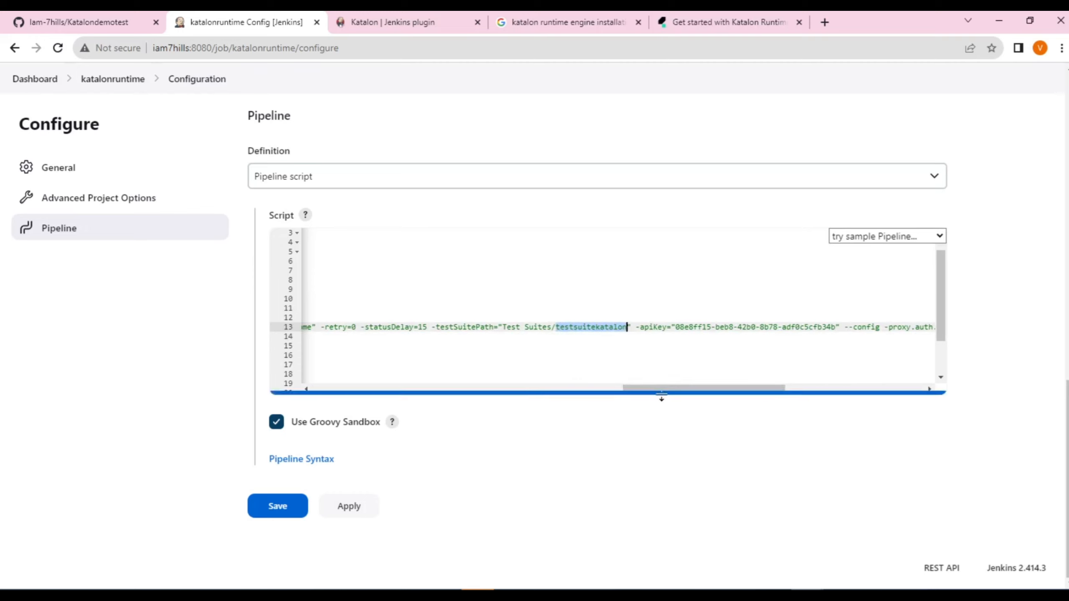
text(tesuite)
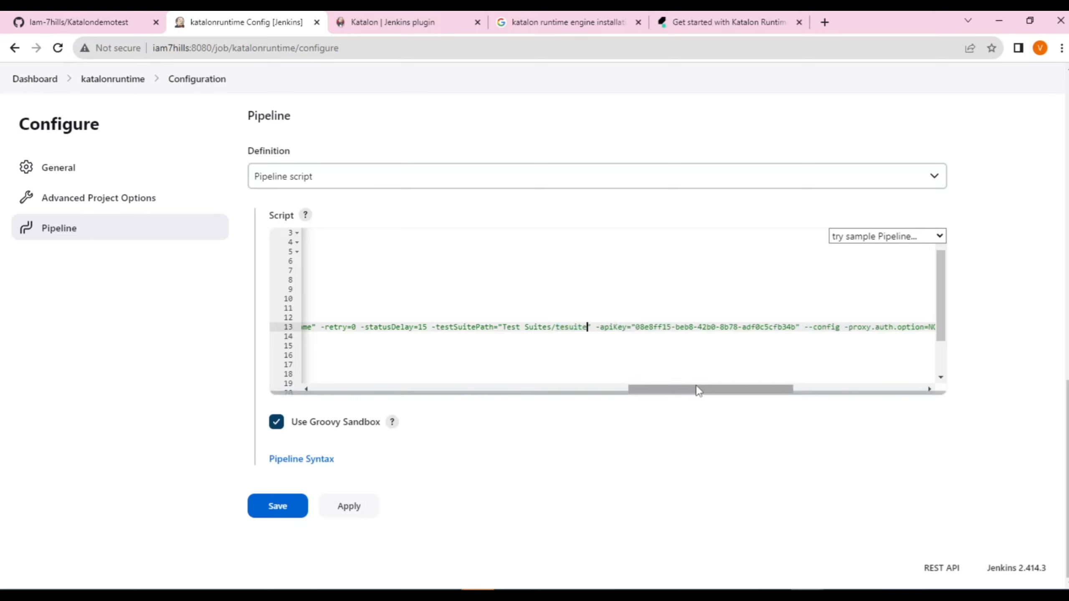
drag(697, 389, 362, 372)
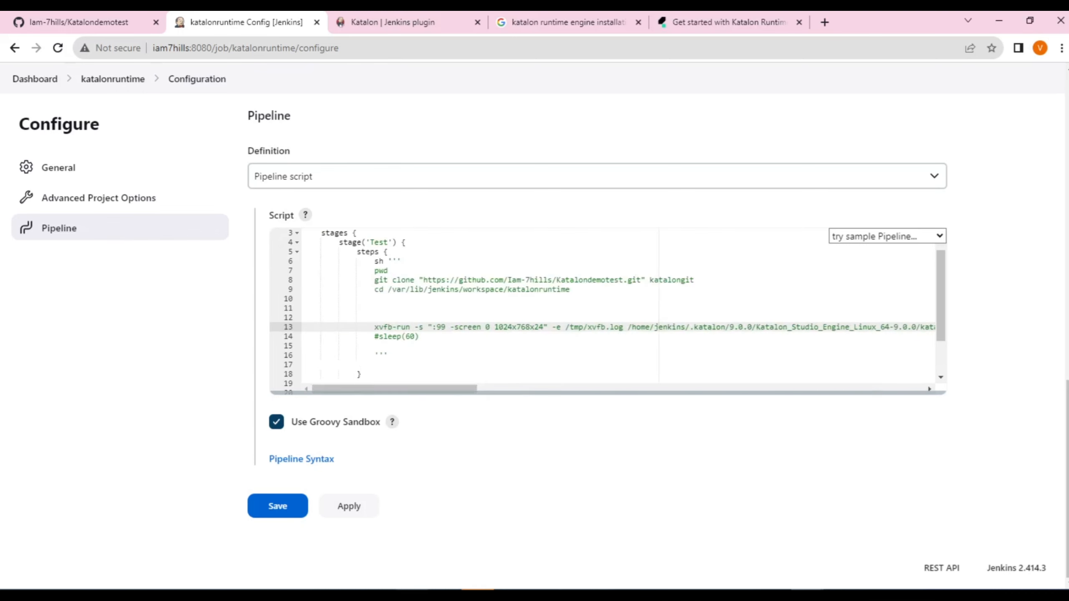
Query all rows of the member table in the open MySQL command prompt, and return to the Jenkins configuration.
mouse_move(387, 558)
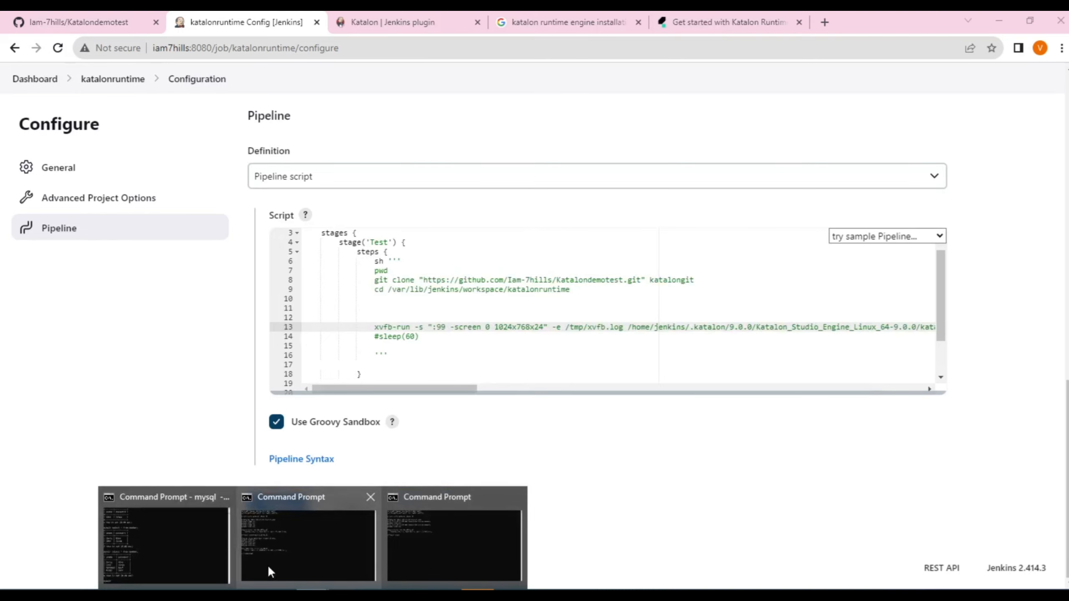
click(213, 555)
key(Up)
key(Up)
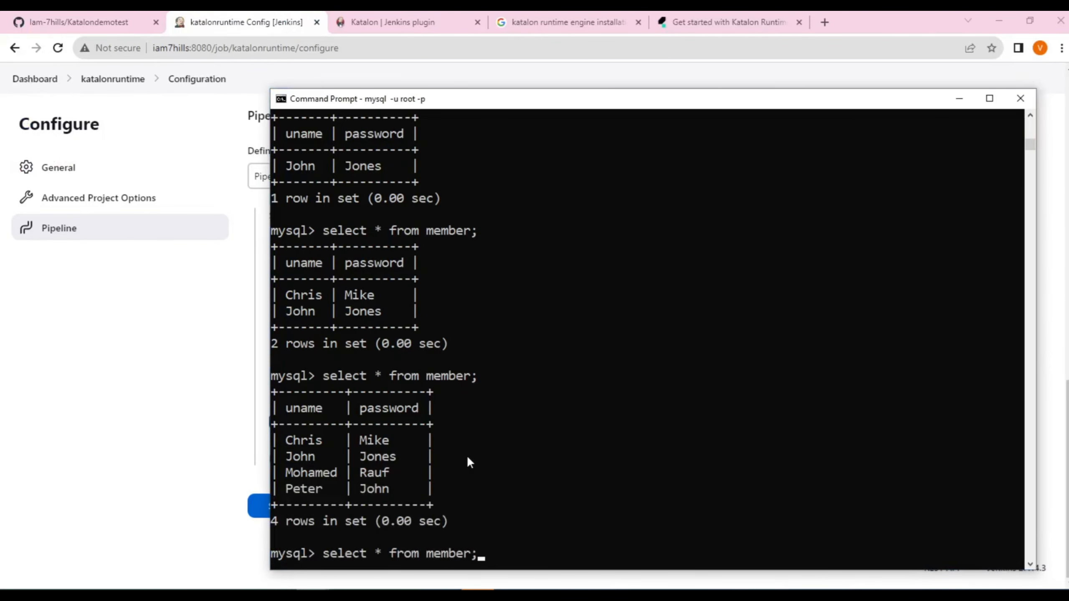
key(Return)
key(alt+Tab)
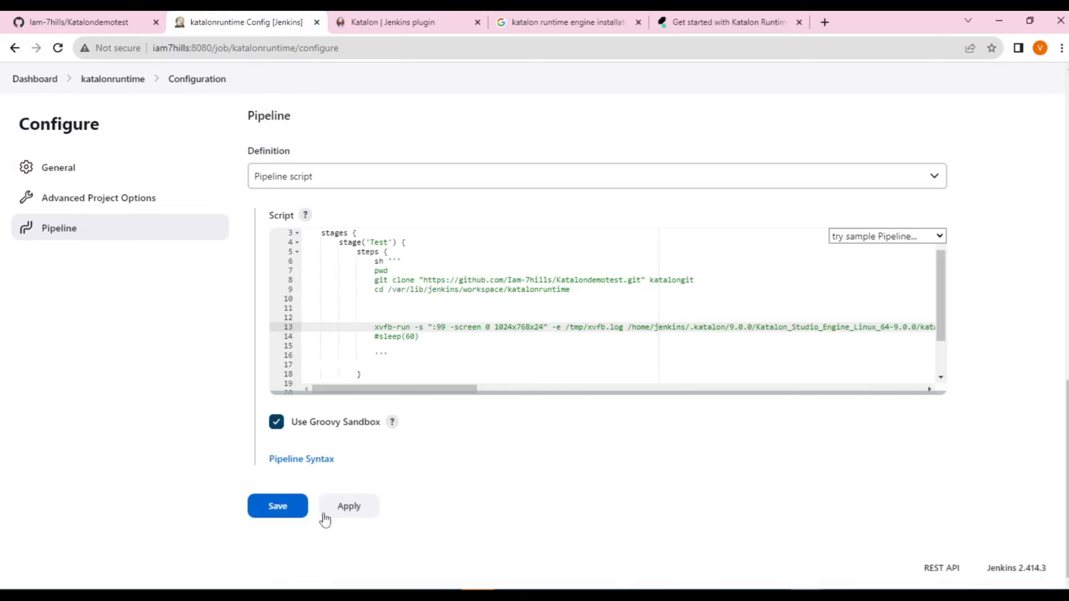
Apply and save the katalonruntime configuration, and reopen it to review the pipeline script.
click(346, 516)
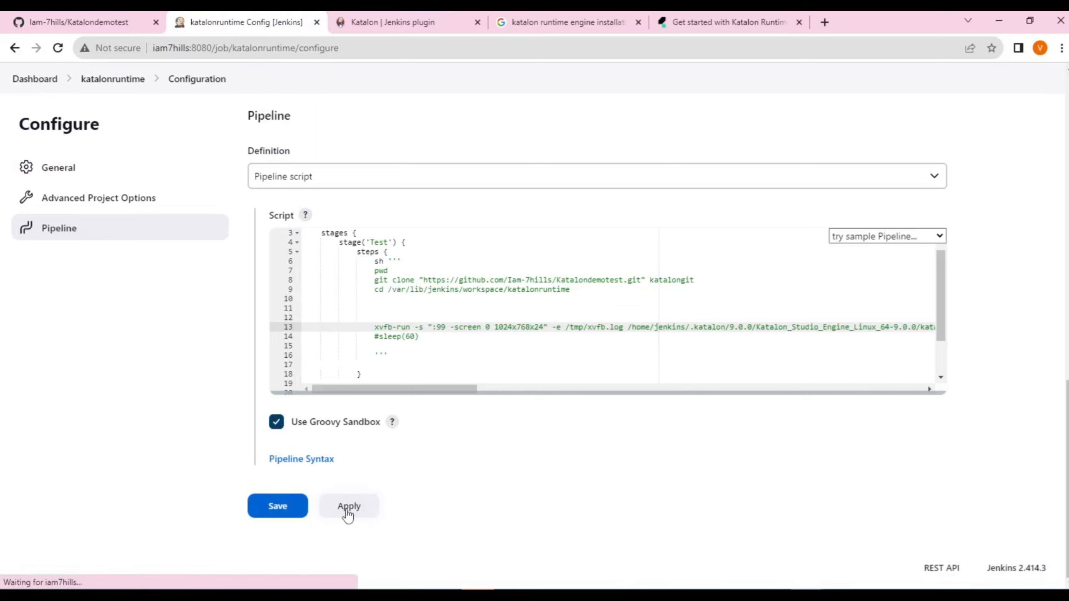
click(291, 516)
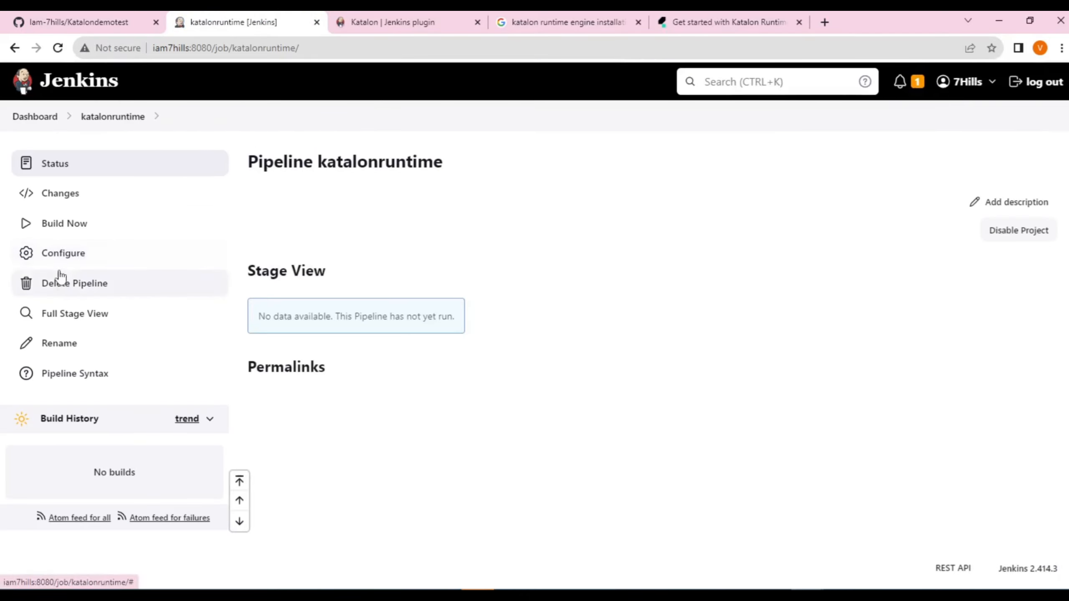
click(59, 253)
scroll(470, 351, down, 14)
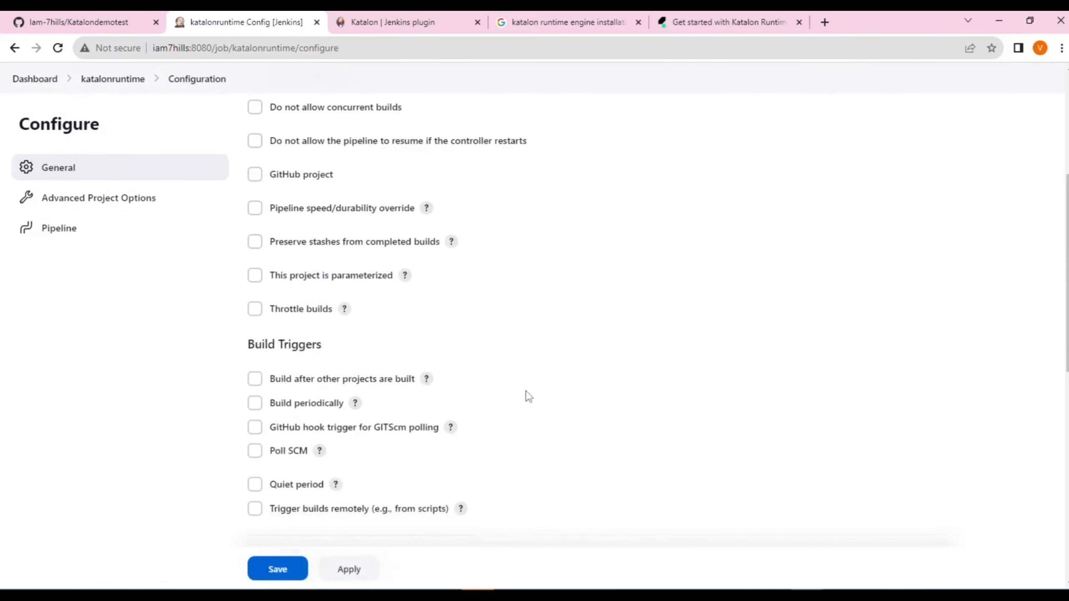
scroll(566, 424, down, 5)
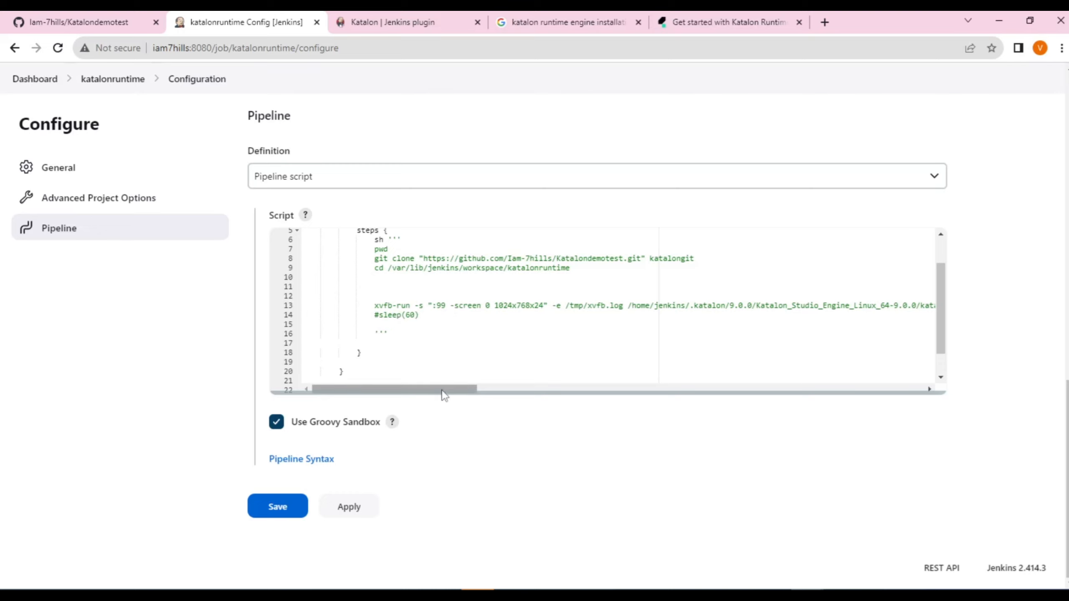
mouse_move(444, 390)
mouse_down()
mouse_move(569, 392)
mouse_move(453, 389)
mouse_up()
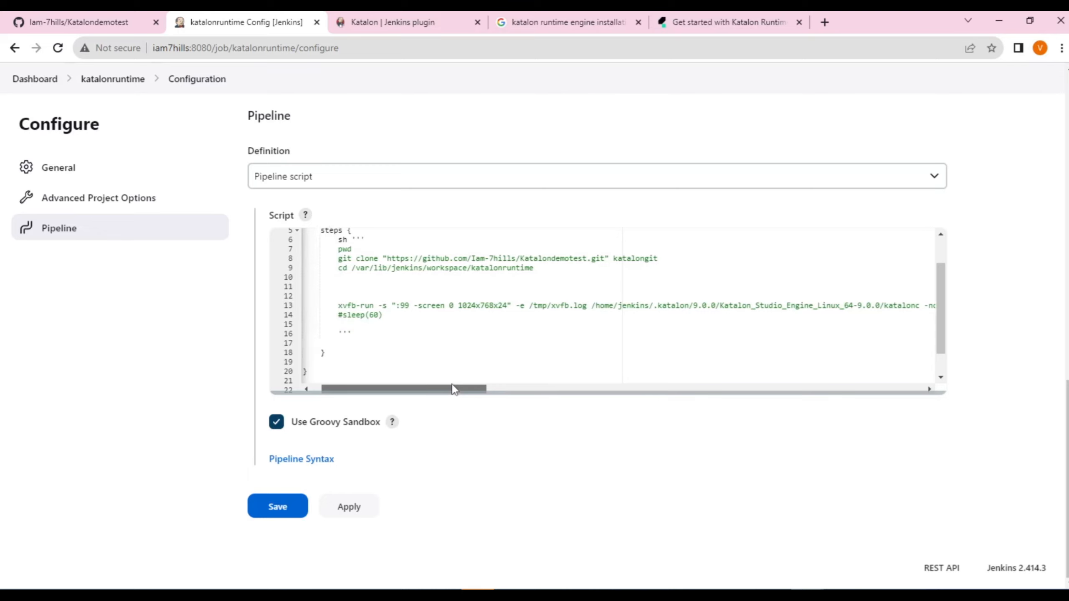
drag(453, 389, 447, 389)
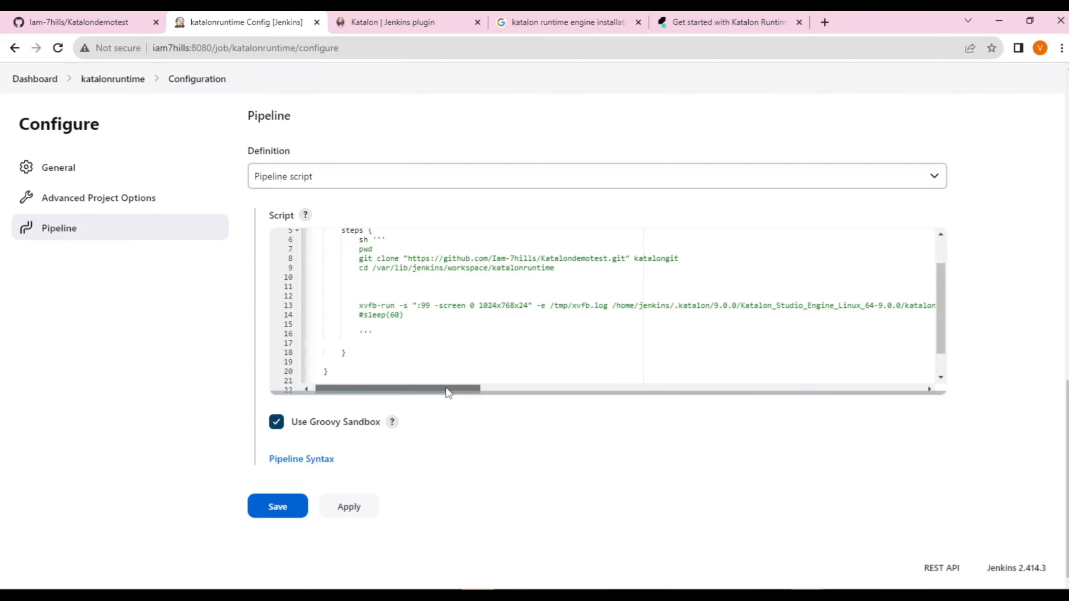
drag(447, 389, 453, 389)
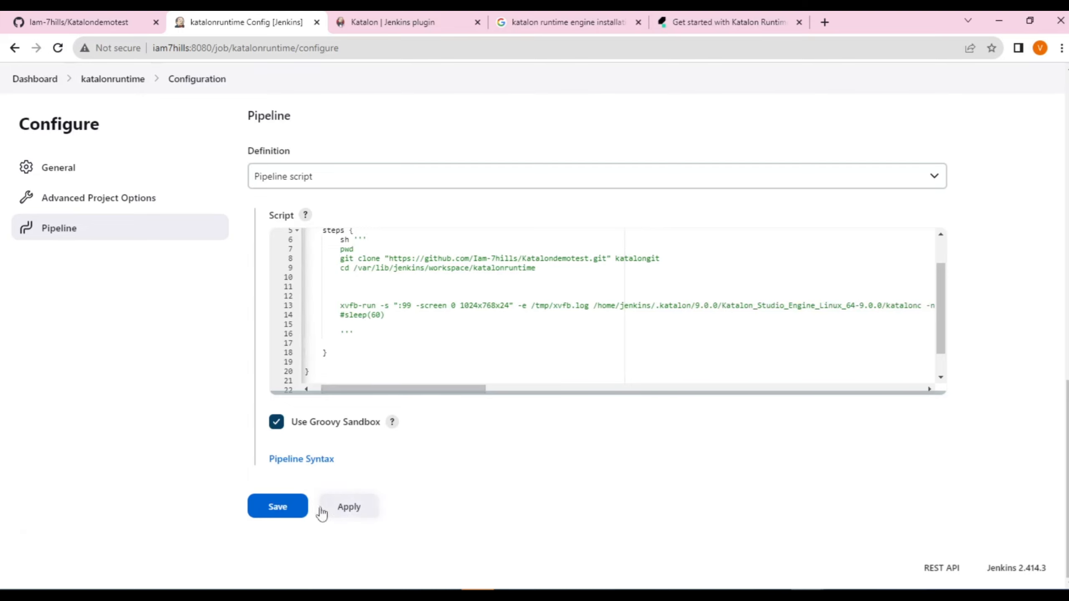
Save the reviewed katalonruntime configuration and start a build of the pipeline.
click(272, 514)
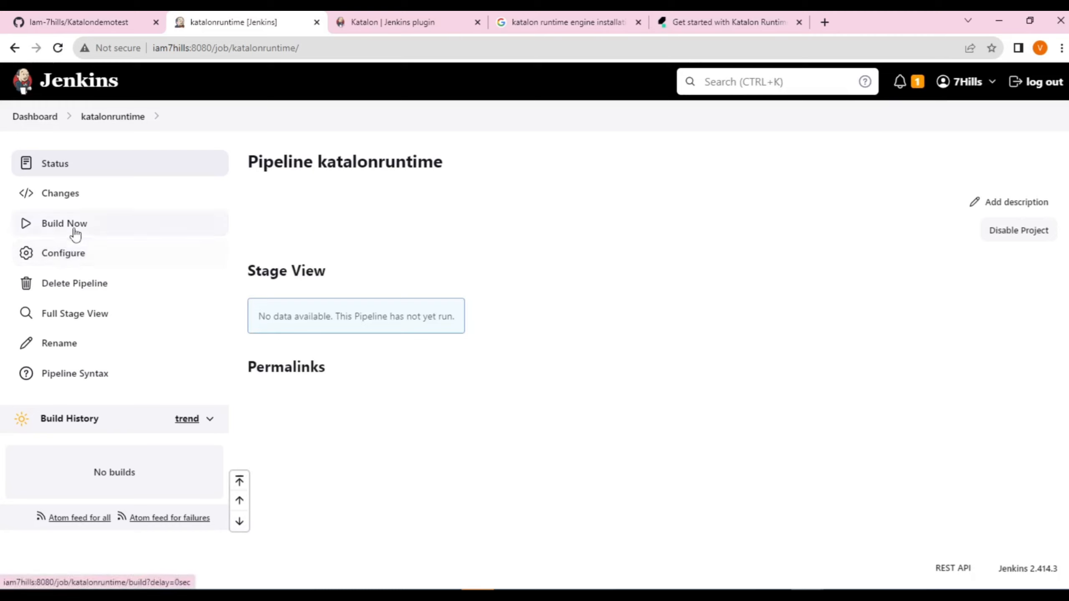
click(74, 228)
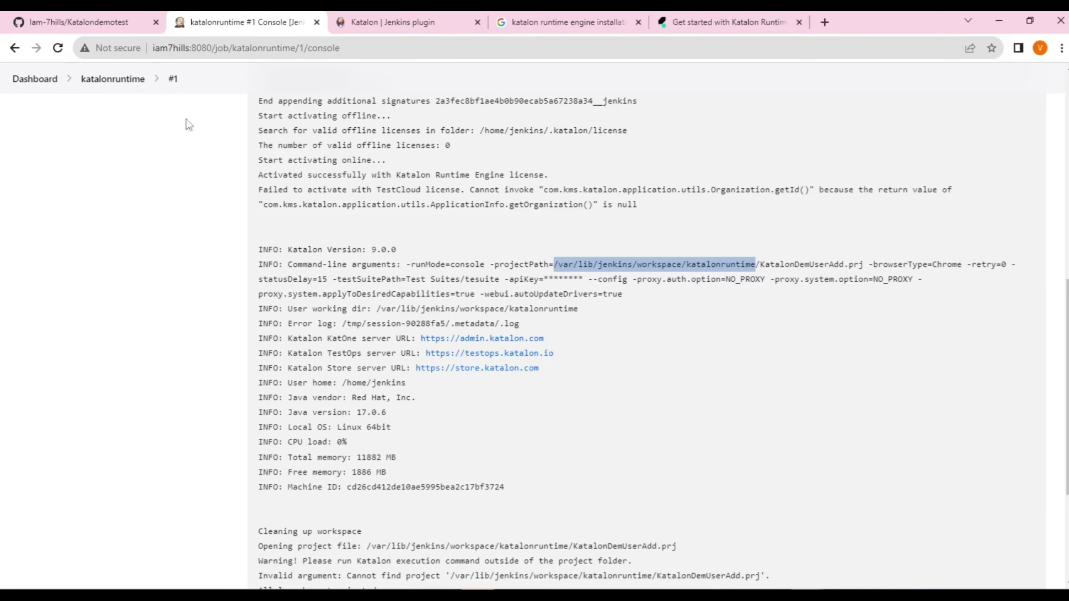
In the katalonruntime pipeline script, insert the katalongit folder before KatalonDemUserAdd.prj in the xvfb-run command's projectPath.
click(113, 81)
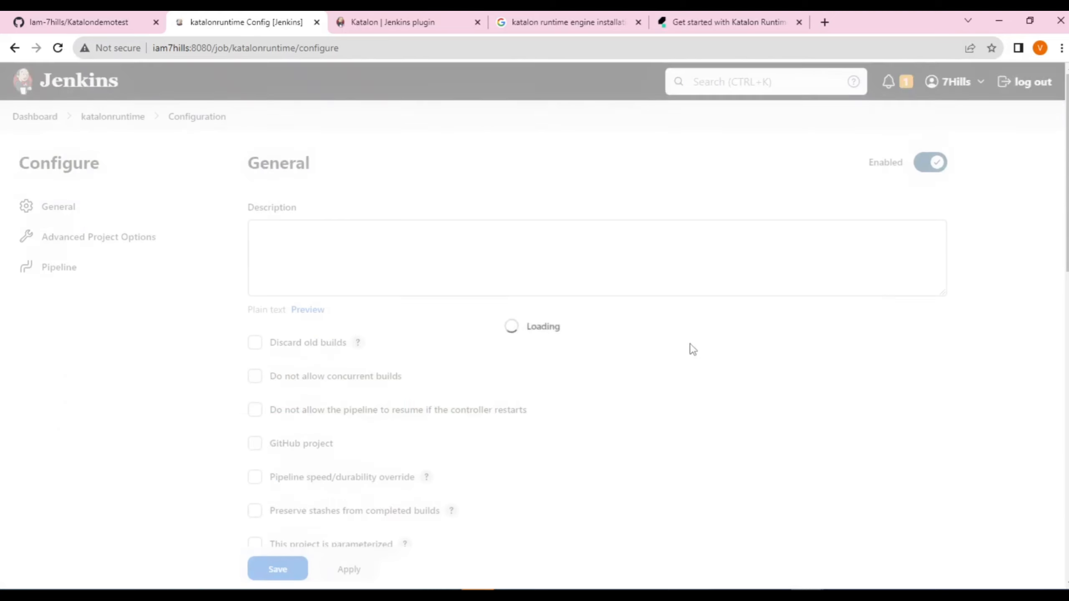
scroll(640, 332, down, 15)
scroll(639, 338, down, 1)
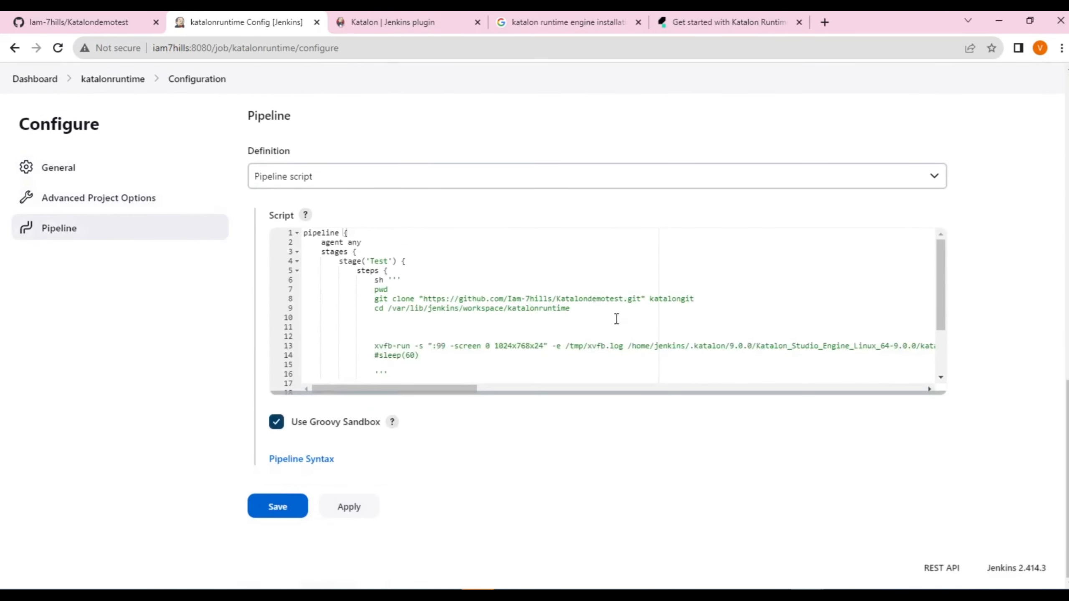
double_click(671, 299)
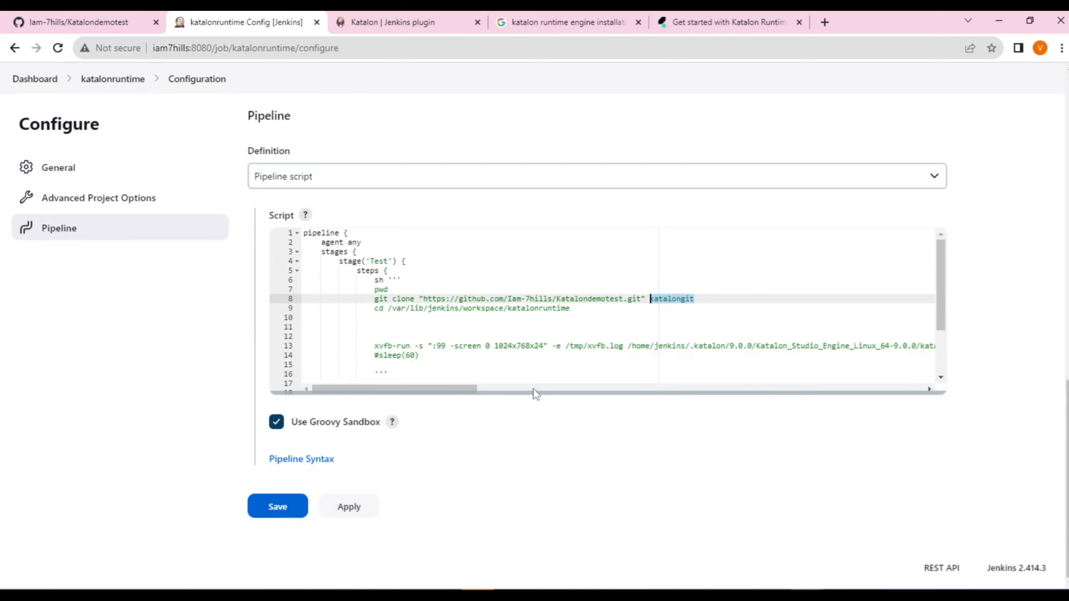
drag(446, 386, 614, 390)
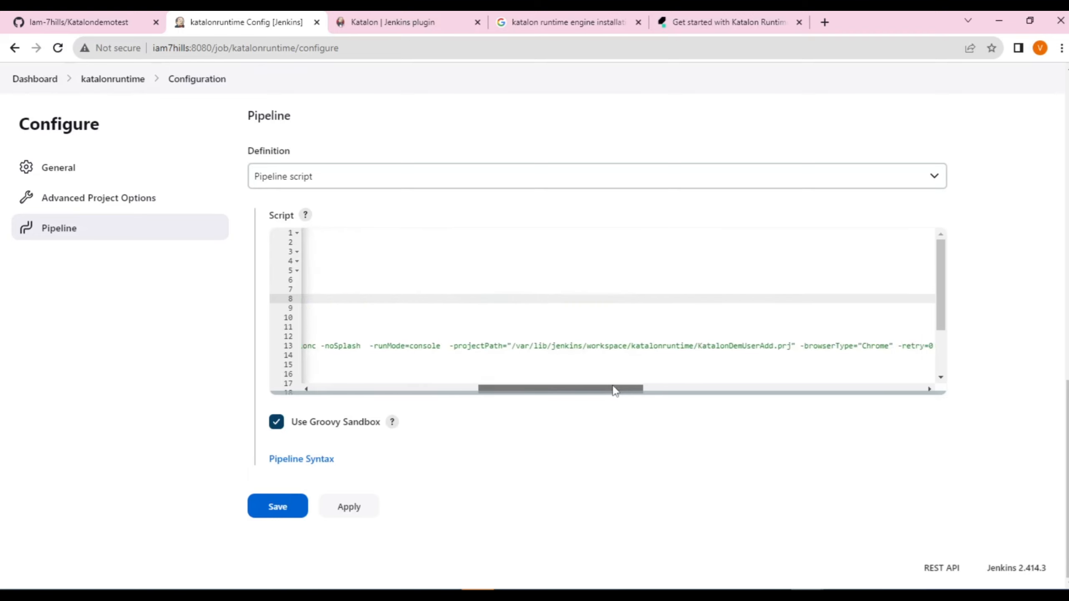
click(631, 346)
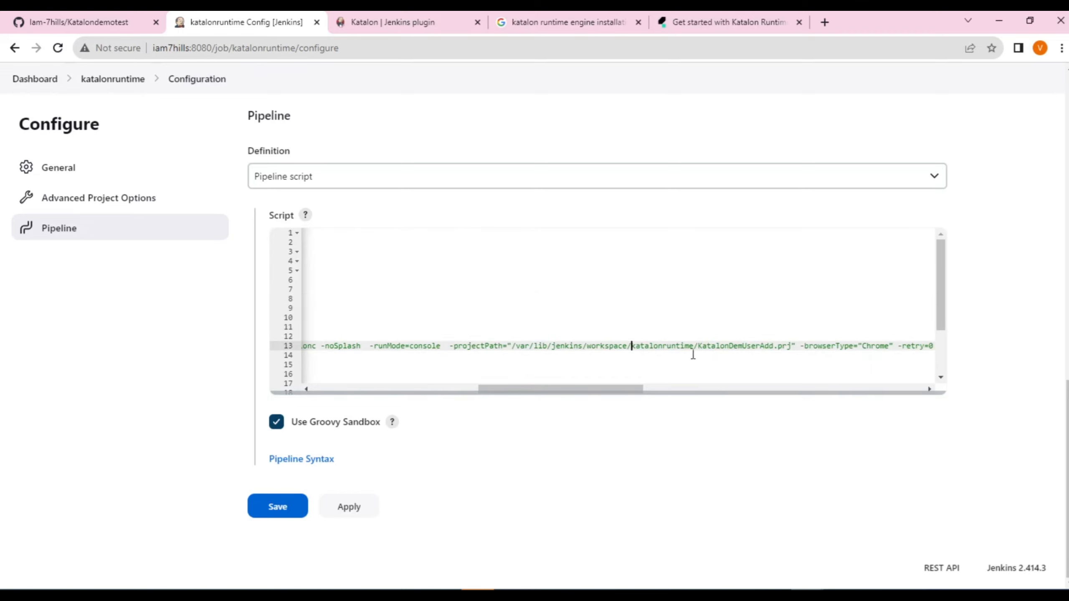
text(katalongit/)
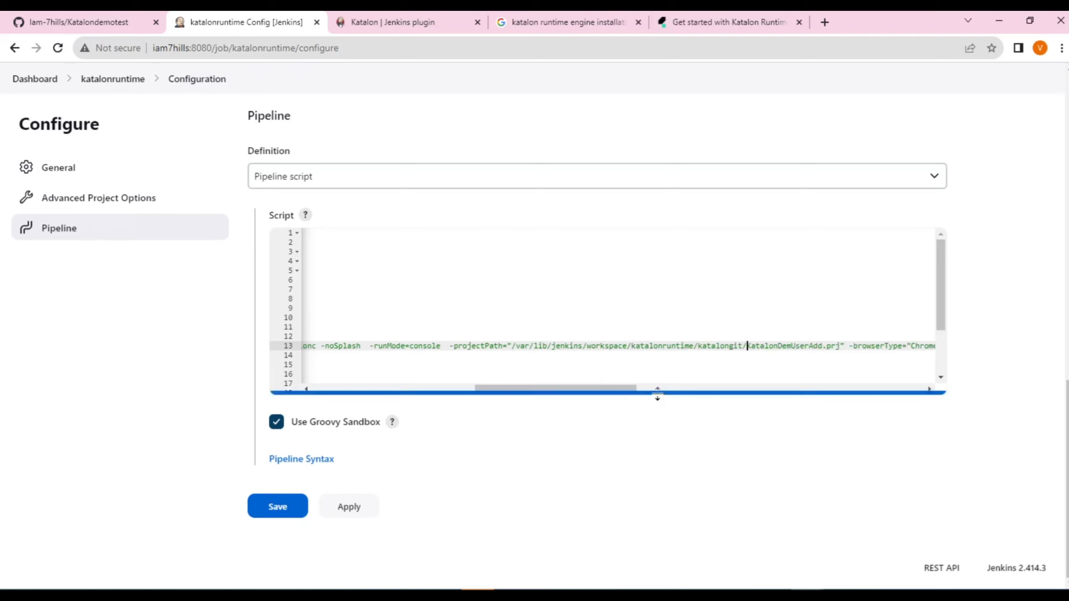
drag(632, 393, 924, 407)
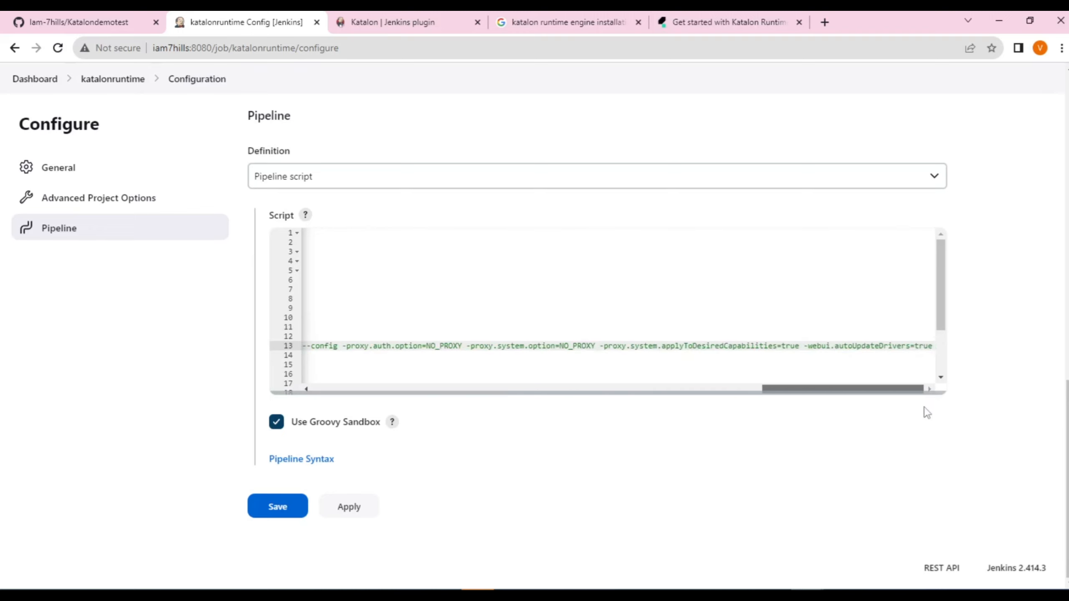
Save the corrected script, run the katalonruntime build again and open the console output of build #2.
click(276, 507)
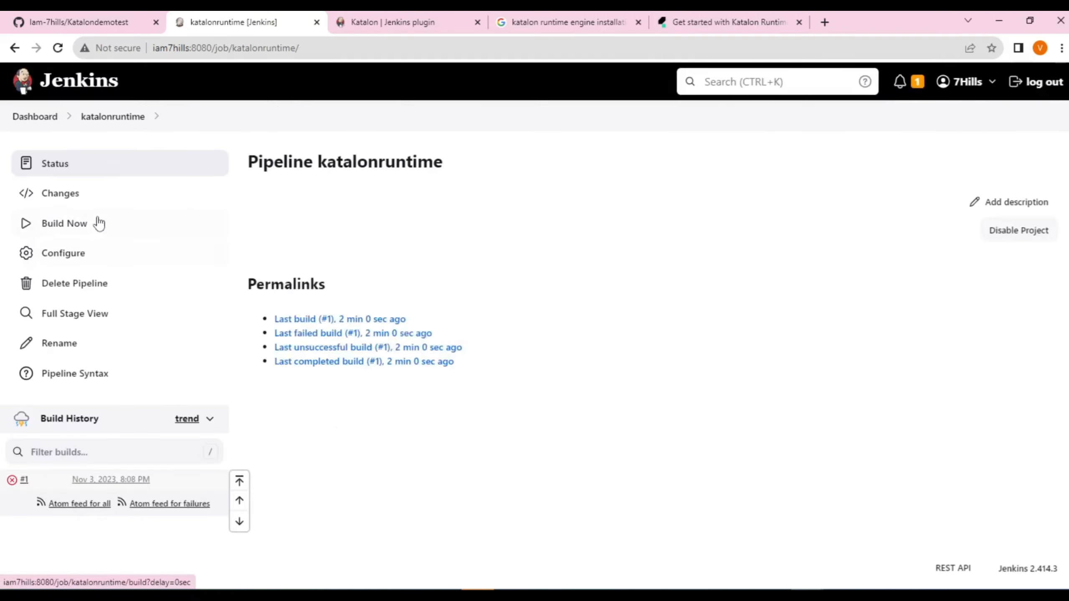
click(65, 225)
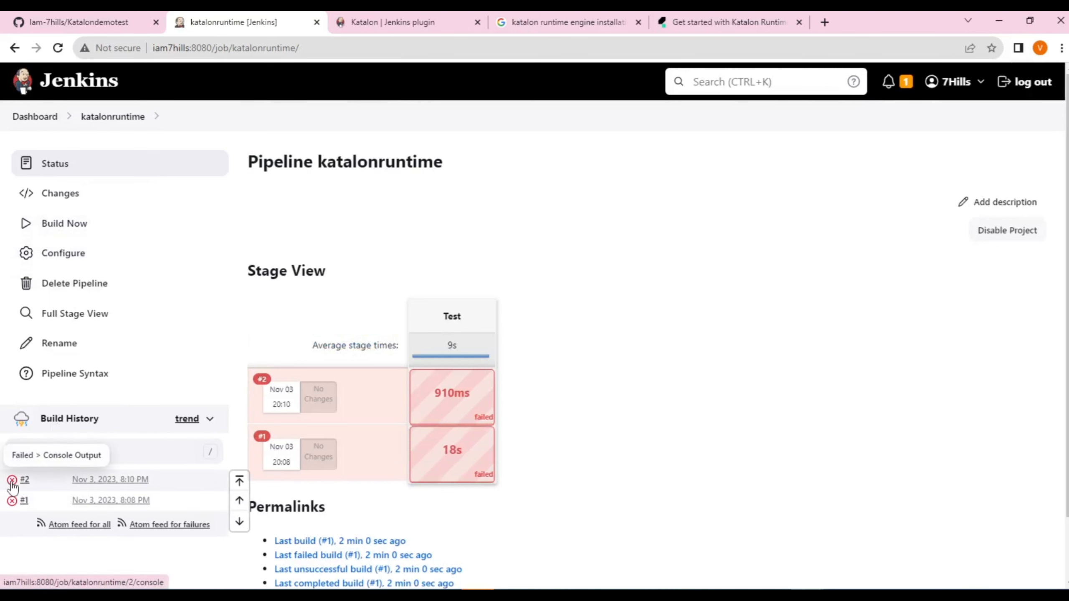
click(19, 485)
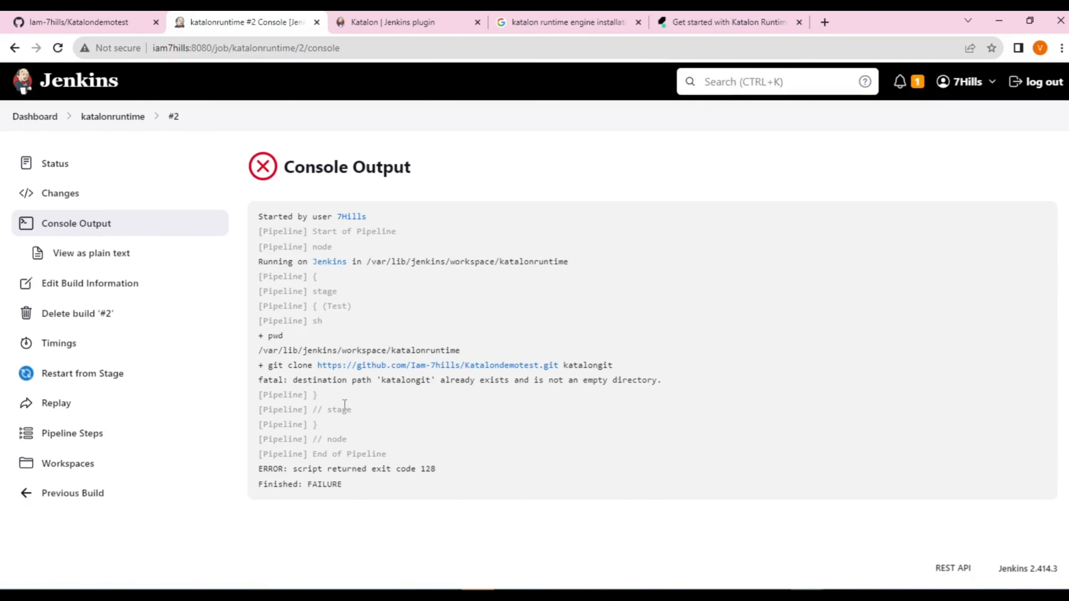
Reopen the katalonruntime configuration and examine its general options, build triggers and pipeline script.
click(116, 120)
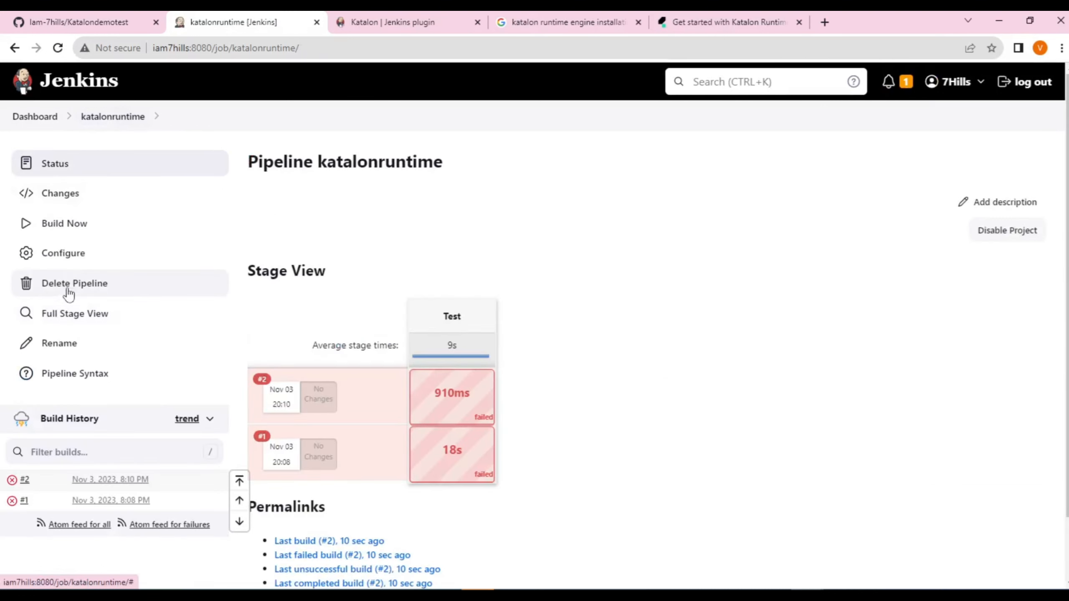
click(53, 254)
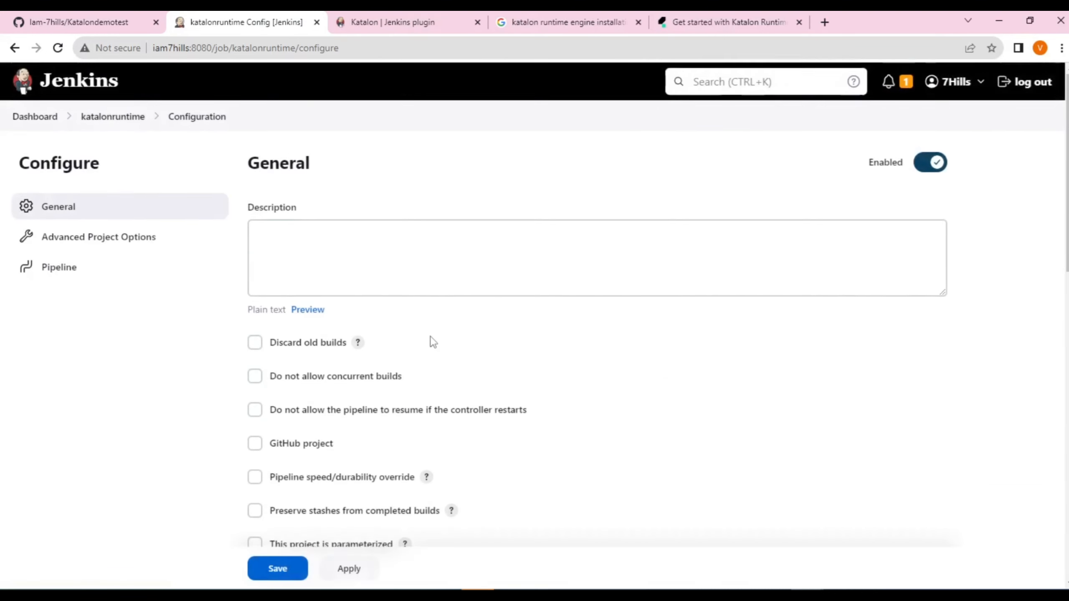
scroll(431, 339, down, 6)
scroll(417, 356, down, 3)
scroll(418, 362, up, 3)
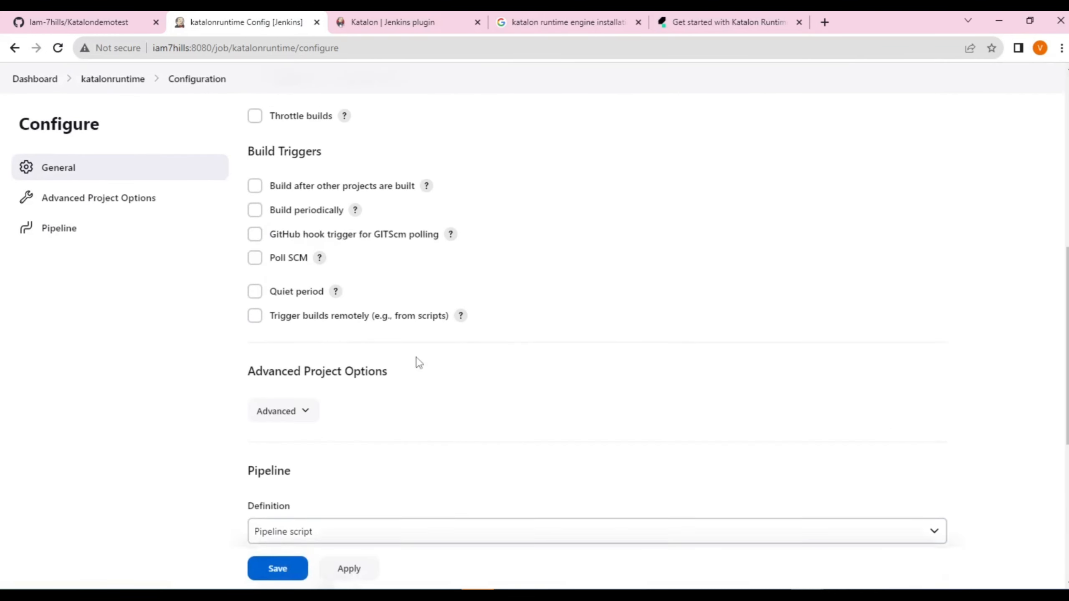
scroll(418, 362, up, 3)
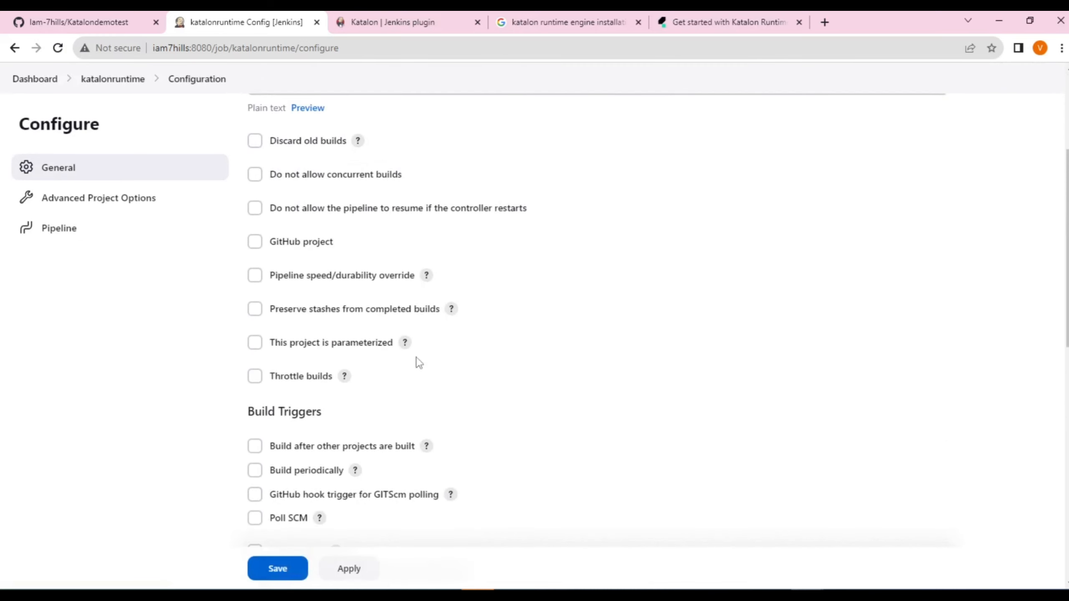
scroll(418, 363, down, 3)
scroll(418, 363, down, 6)
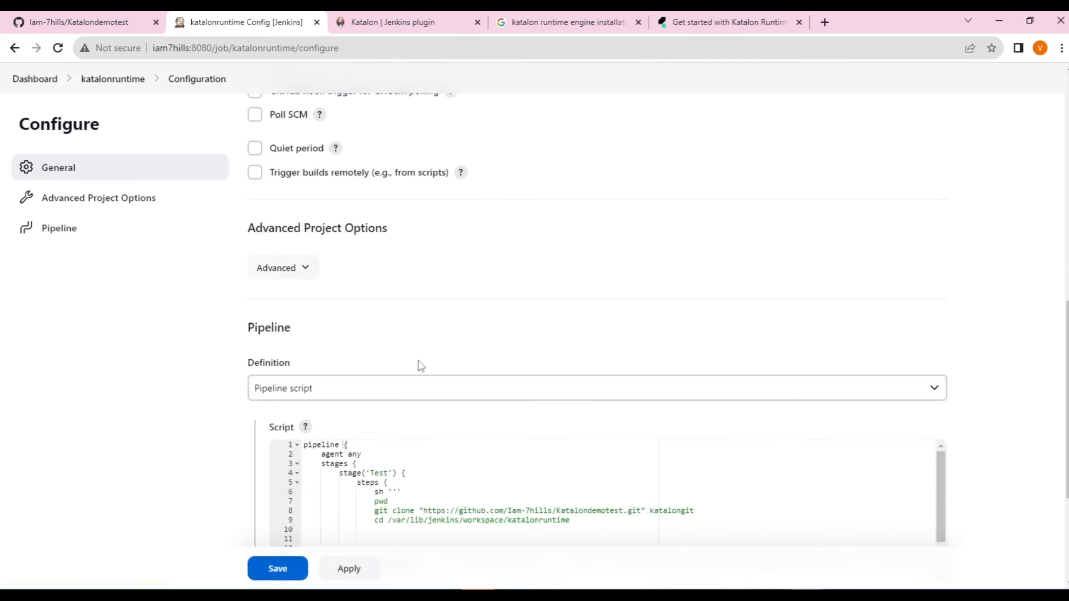
scroll(417, 360, up, 6)
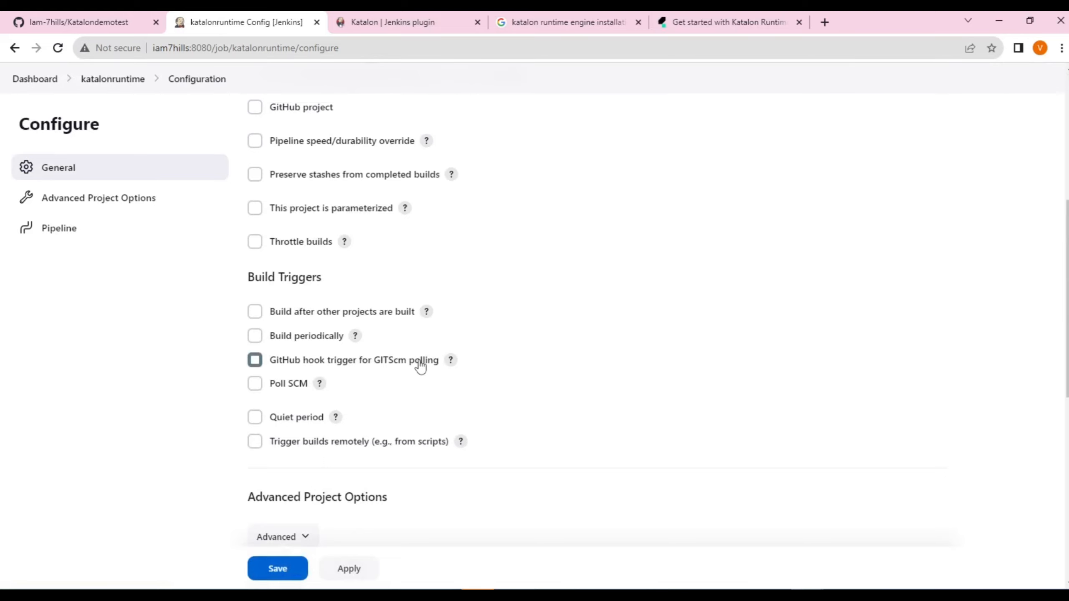
scroll(434, 358, up, 2)
scroll(440, 358, down, 9)
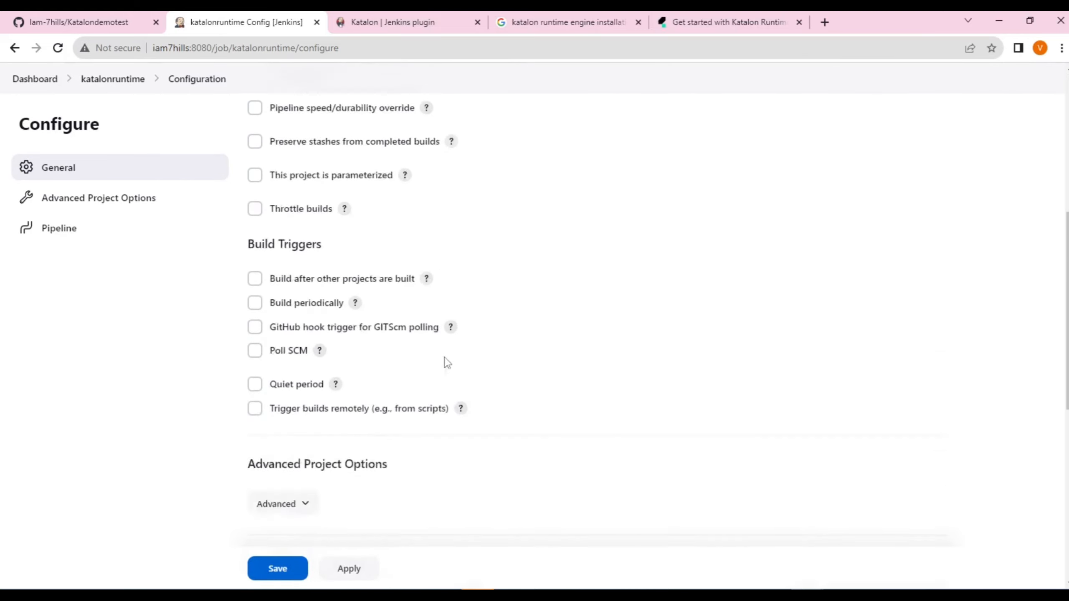
scroll(446, 363, down, 3)
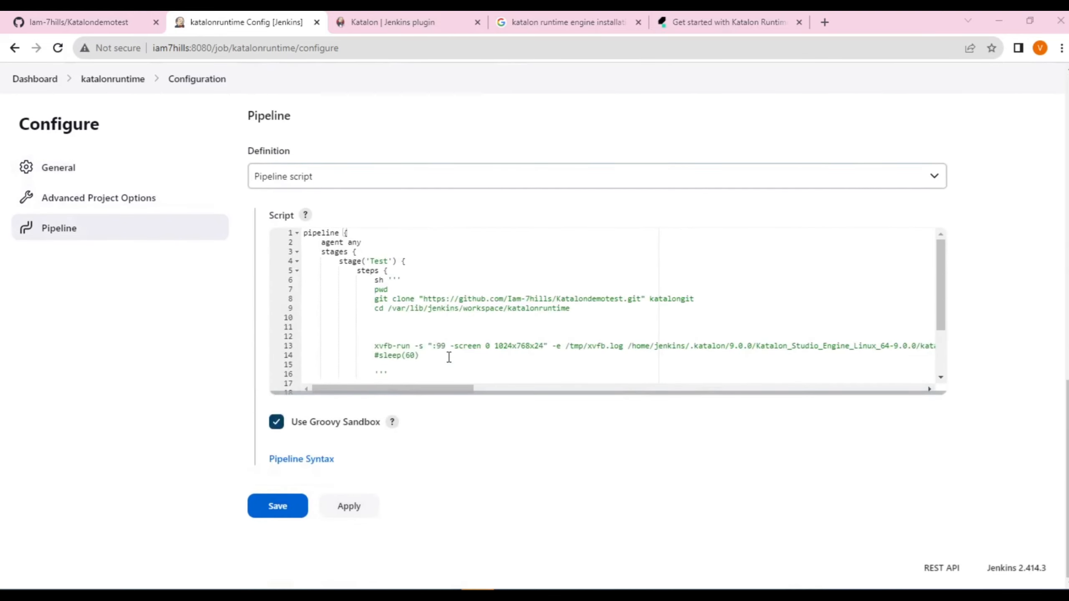
Switch to the Jenkins server terminal, check the current path, move up to the katalonruntime workspace folder and list its contents.
key(alt+Tab)
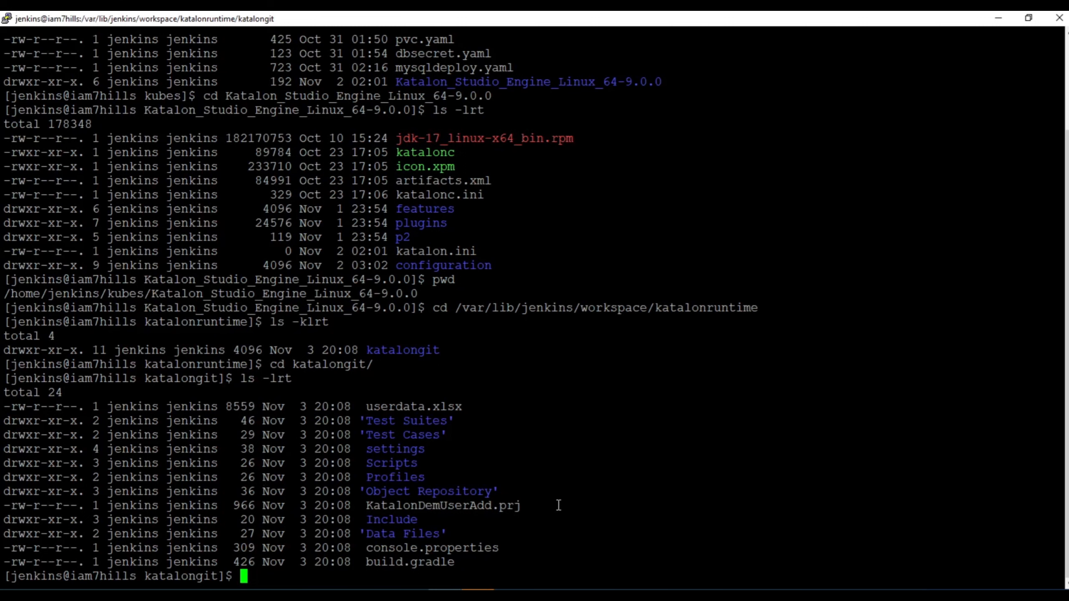
text(pwd)
key(Return)
text(cd )
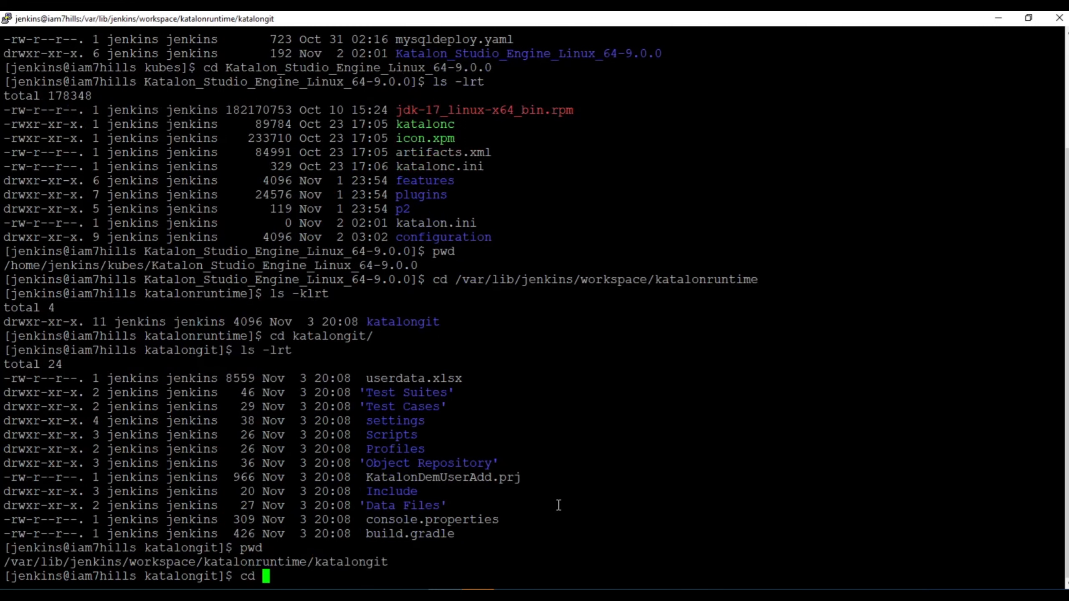
text(..)
key(Return)
text(ls -lrt)
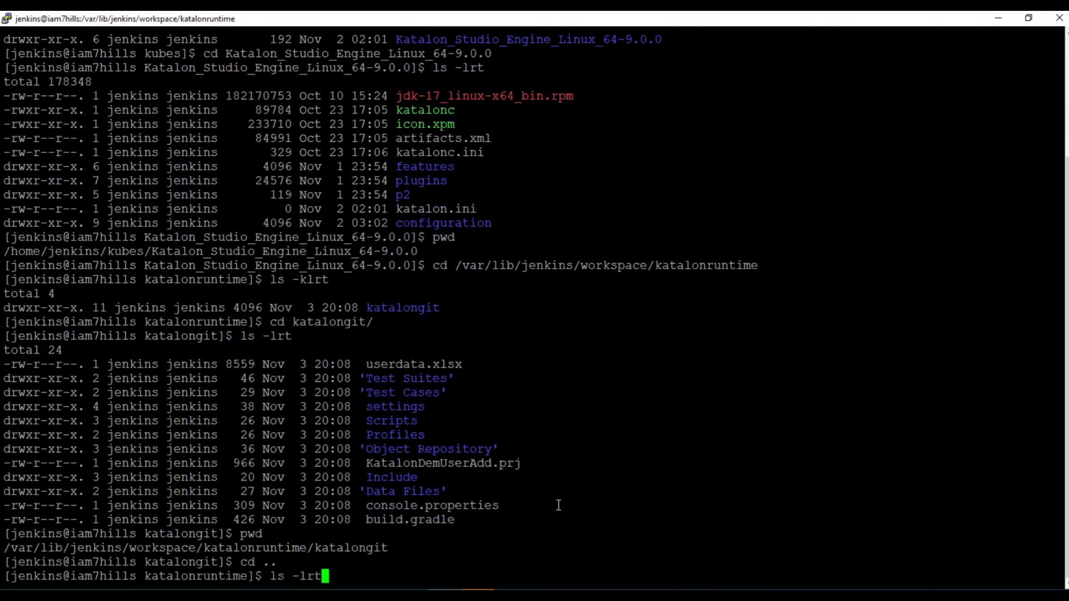
key(Return)
Forcibly delete the katalongit directory and everything in it from the katalonruntime workspace with rm -rf.
text(rm -r)
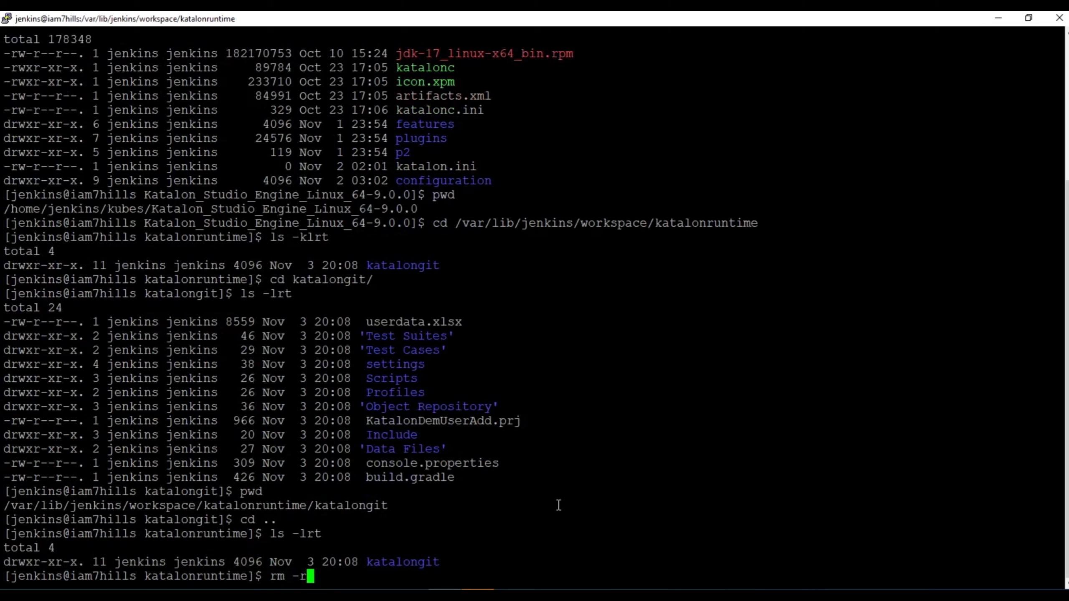
text(f)
double_click(413, 559)
right_click(516, 529)
key(Return)
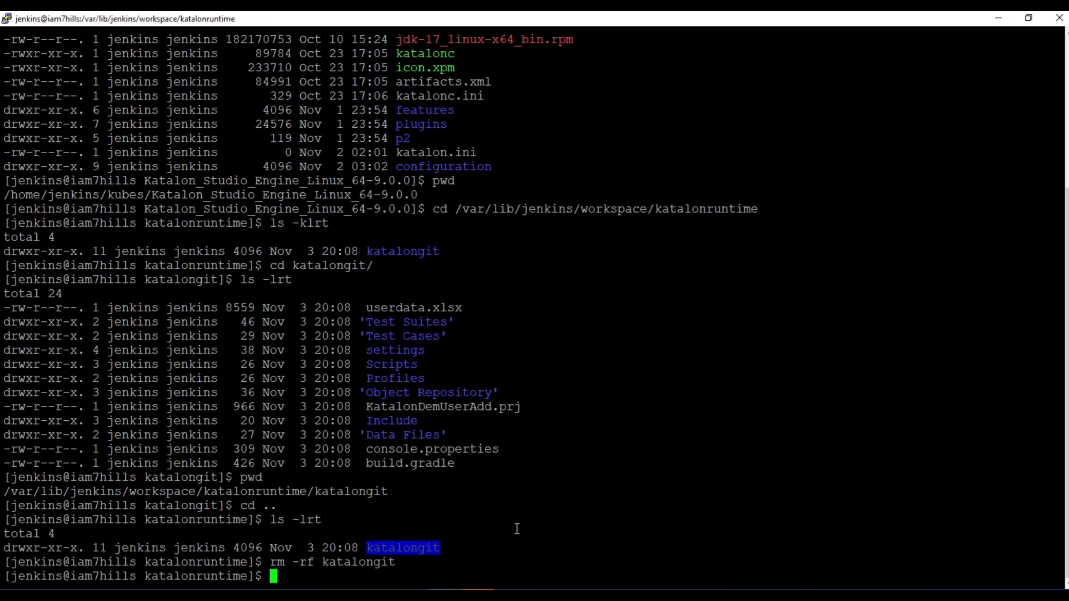
Return to the katalonruntime job in Jenkins, run the build again and open the console output of build #3.
key(alt+Tab)
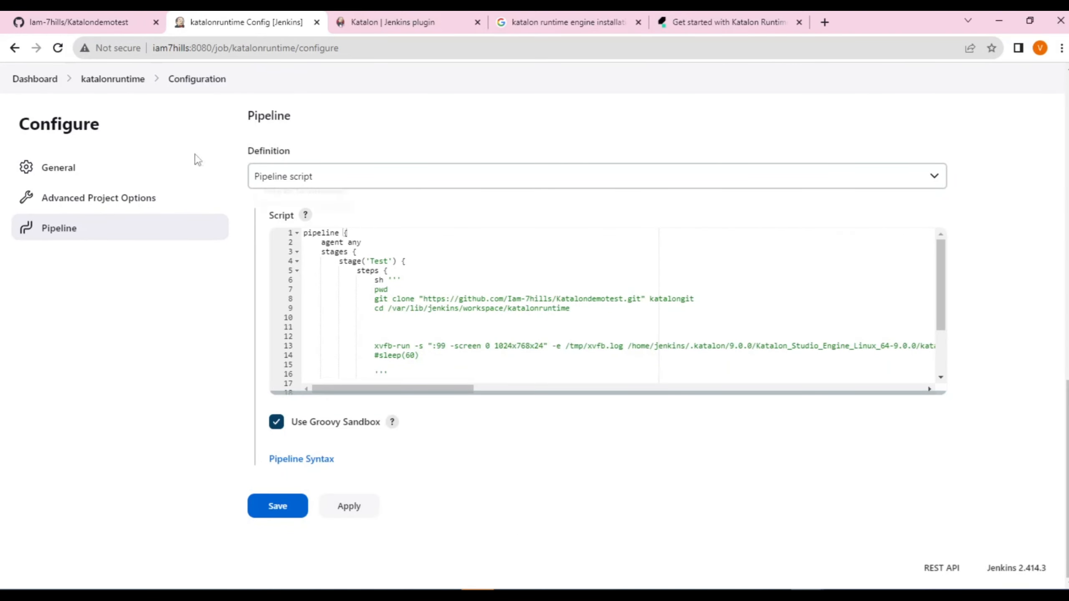
click(123, 80)
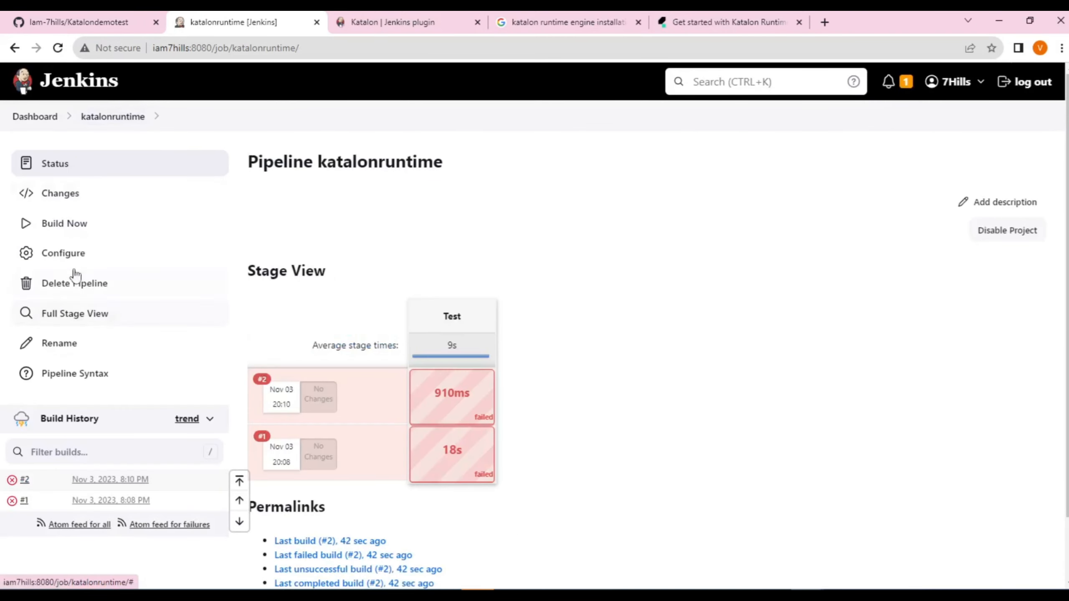
click(72, 227)
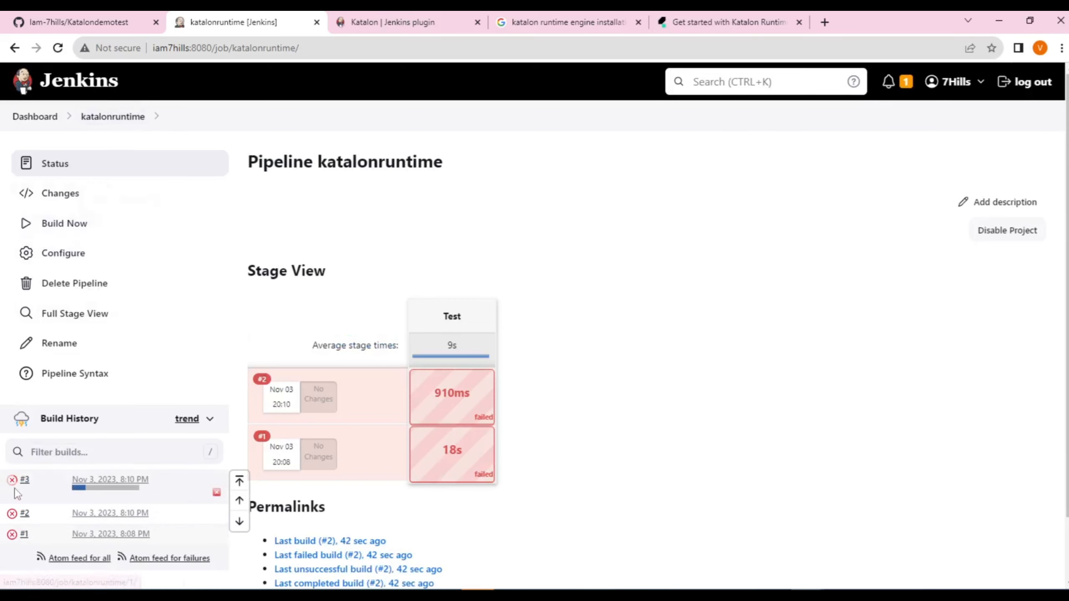
click(15, 482)
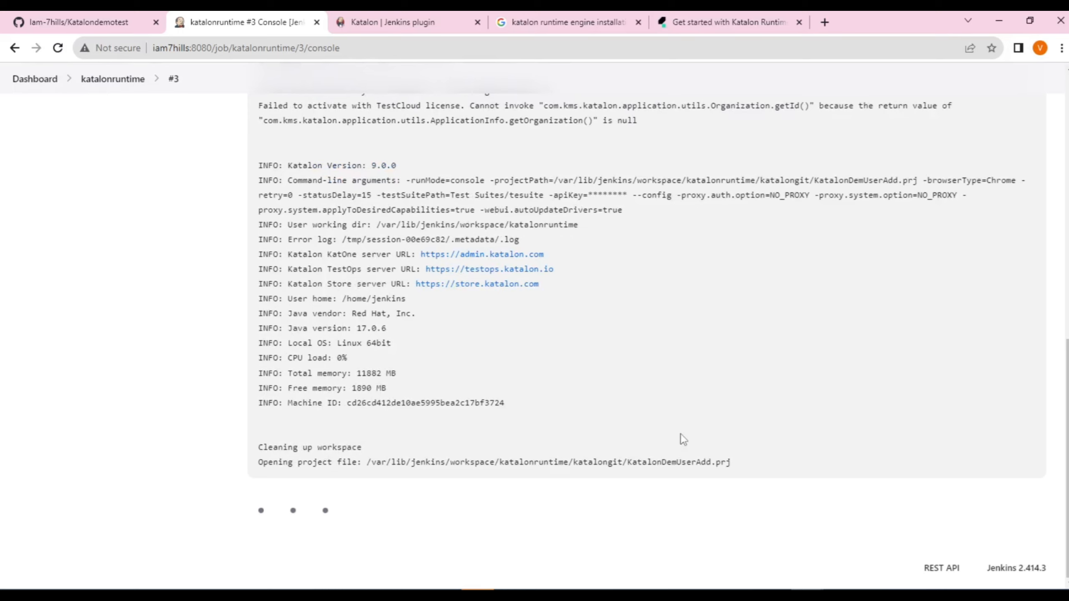
Review the Katalon Runtime Engine guide's test execution and Command Builder sections, and the engine folder listing in the Jenkins server terminal.
click(762, 25)
scroll(640, 468, down, 6)
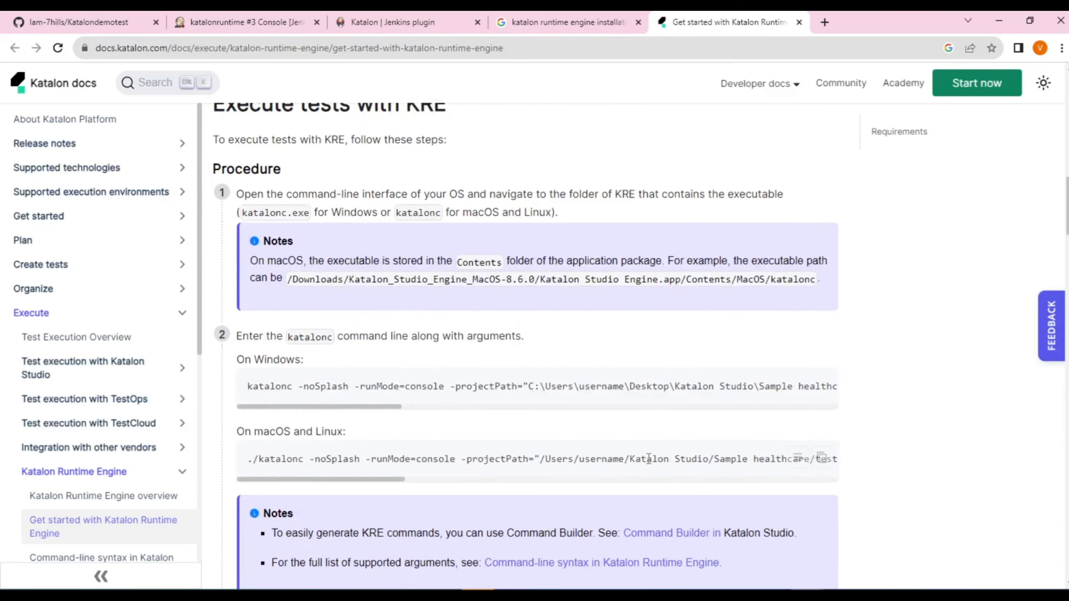
scroll(648, 459, down, 10)
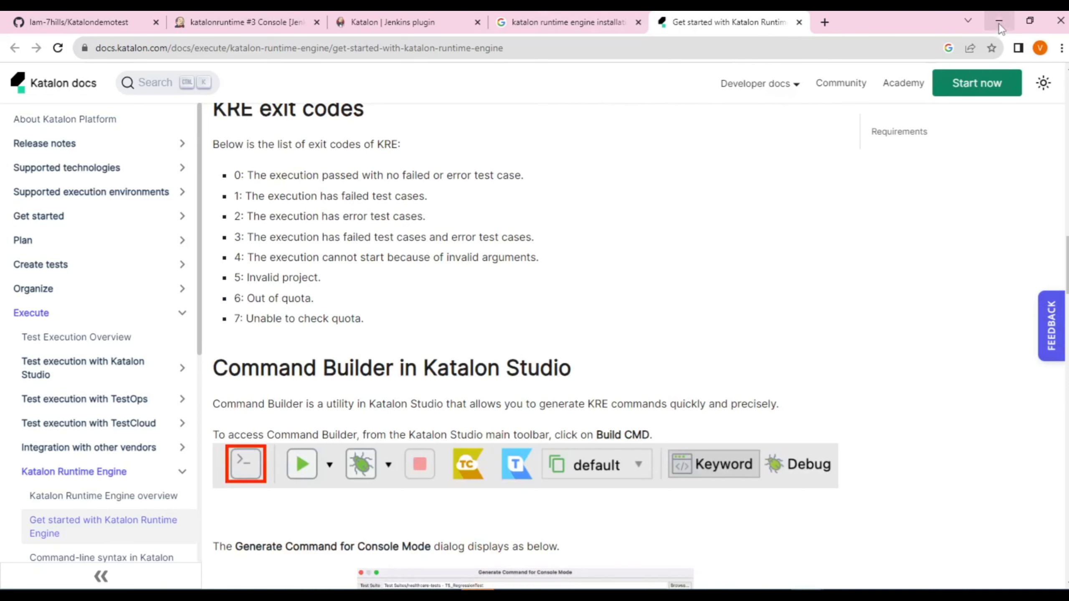
click(999, 21)
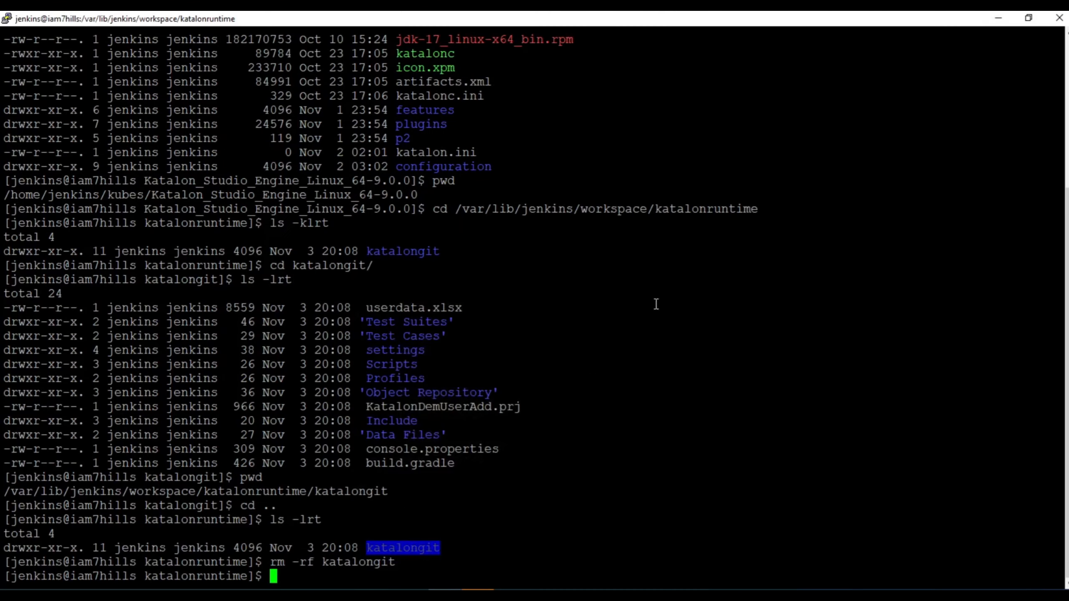
scroll(596, 230, up, 5)
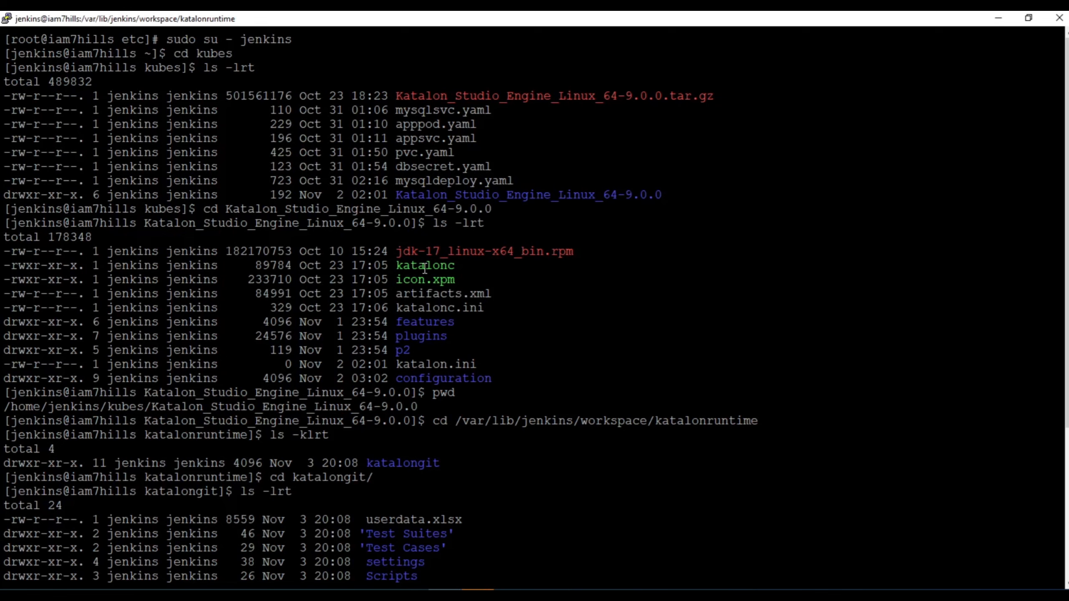
click(998, 19)
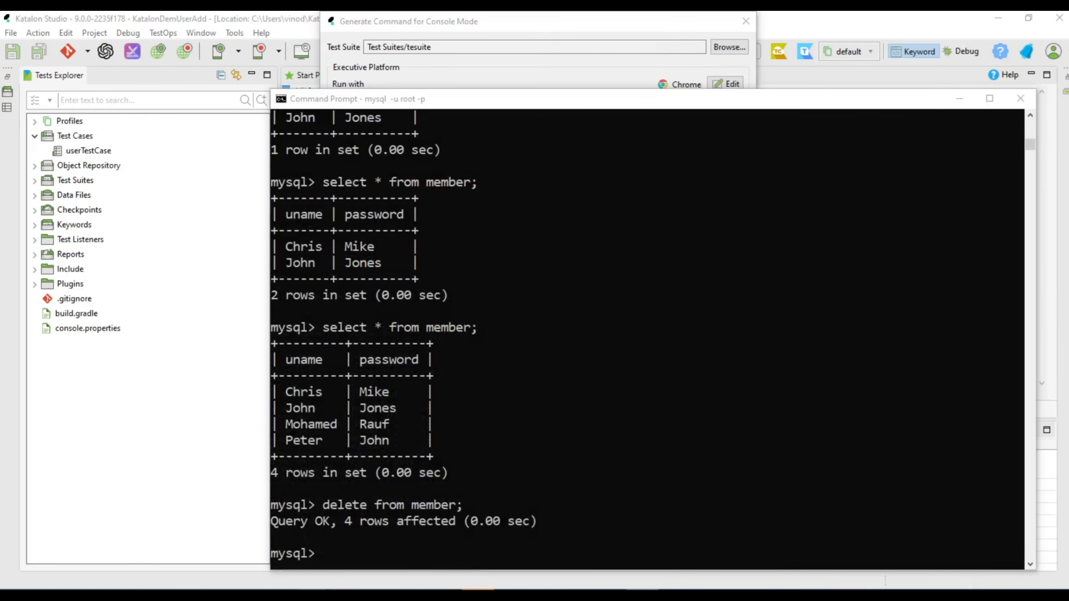
Bring up the build #3 console output in a separate maximized browser window and examine its test run log.
click(290, 595)
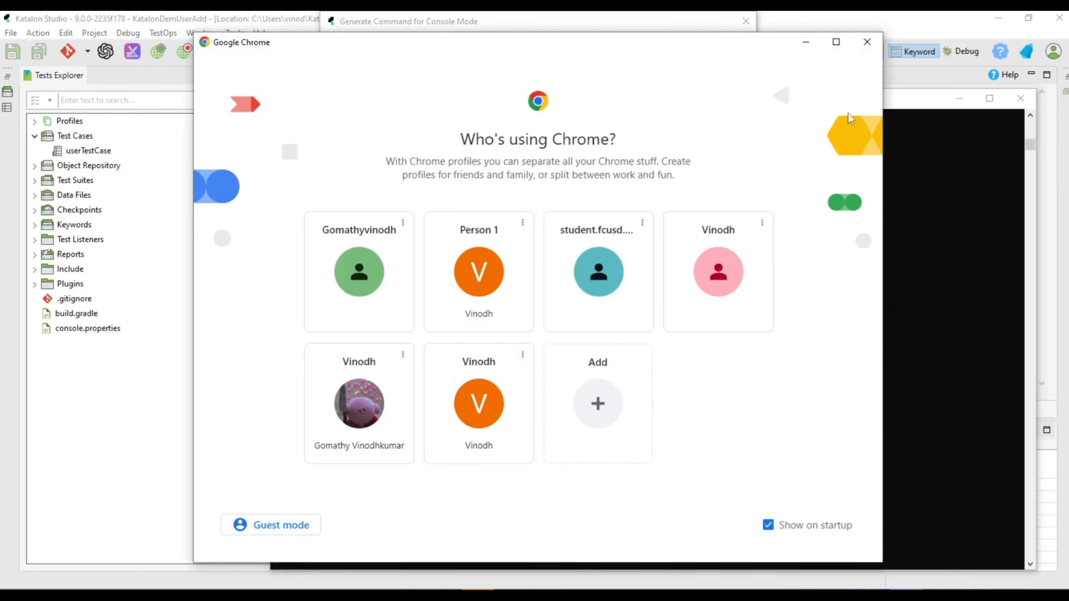
click(868, 42)
mouse_move(780, 594)
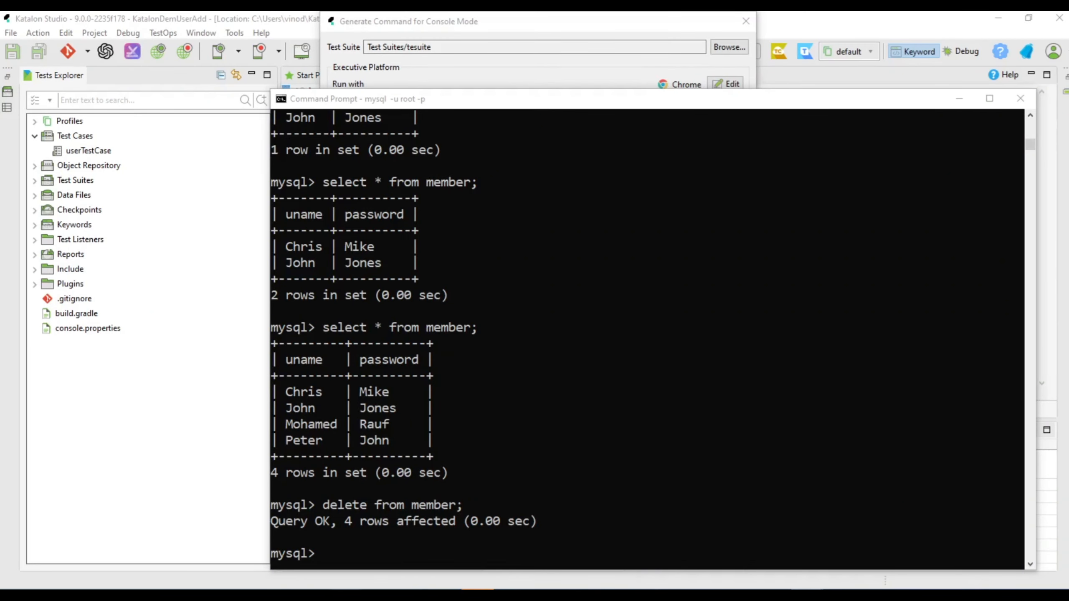
click(310, 593)
click(474, 411)
drag(547, 590, 402, 150)
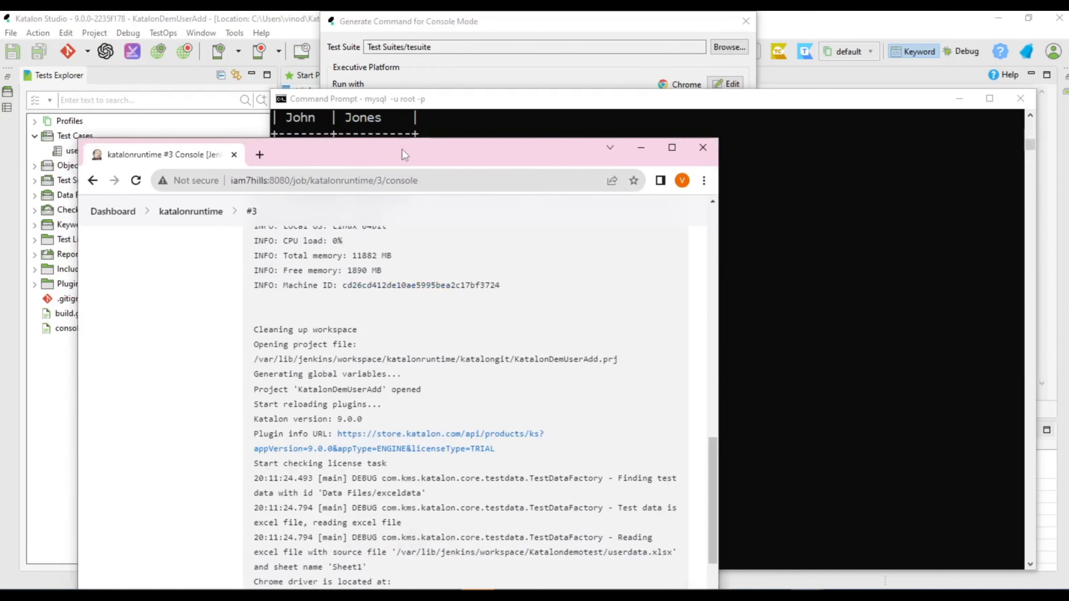
double_click(402, 150)
scroll(470, 422, up, 15)
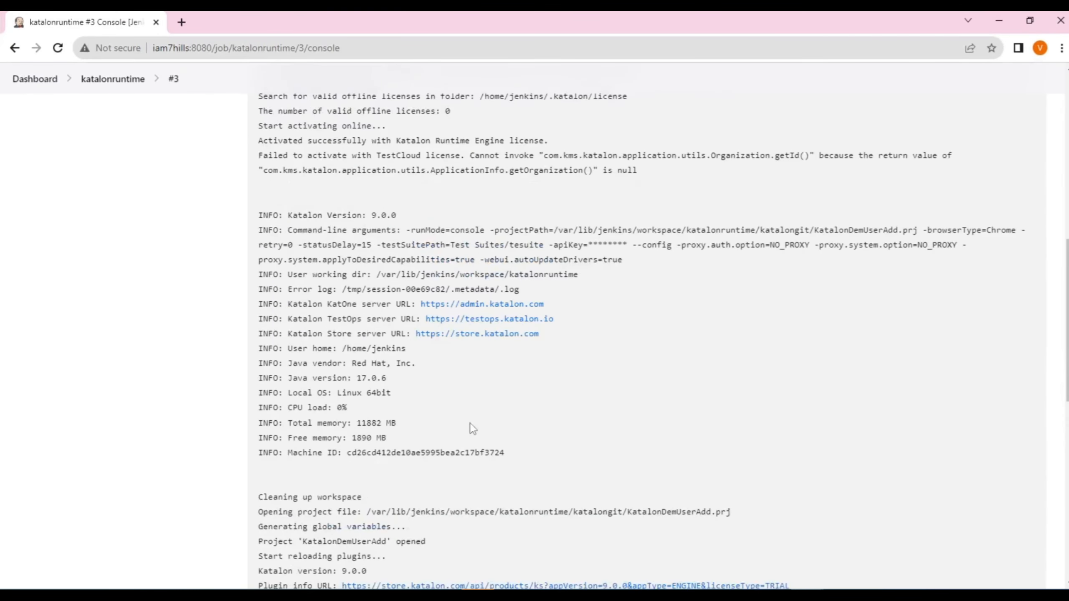
scroll(475, 418, down, 12)
scroll(486, 417, down, 7)
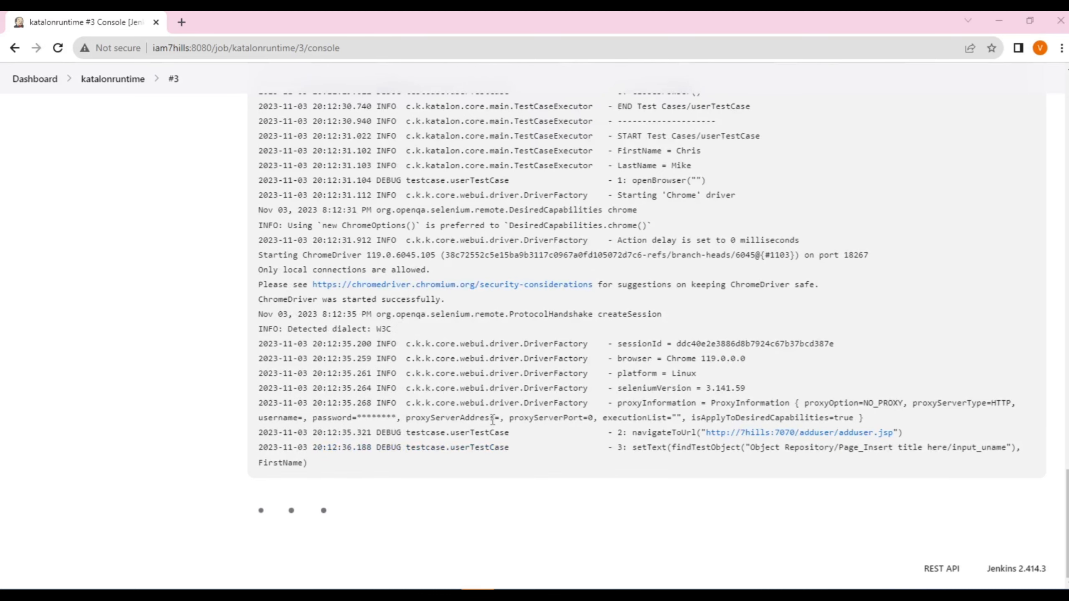
Switch to the MySQL prompt and query all rows of the member table while build #3 runs.
key(alt+Tab)
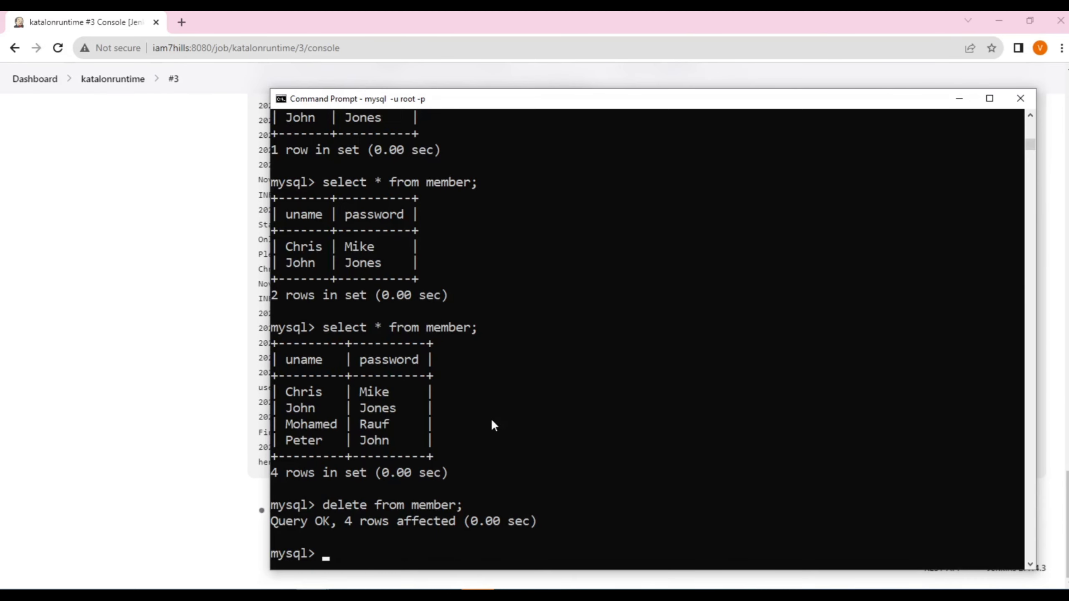
key(Up)
key(Up)
key(Return)
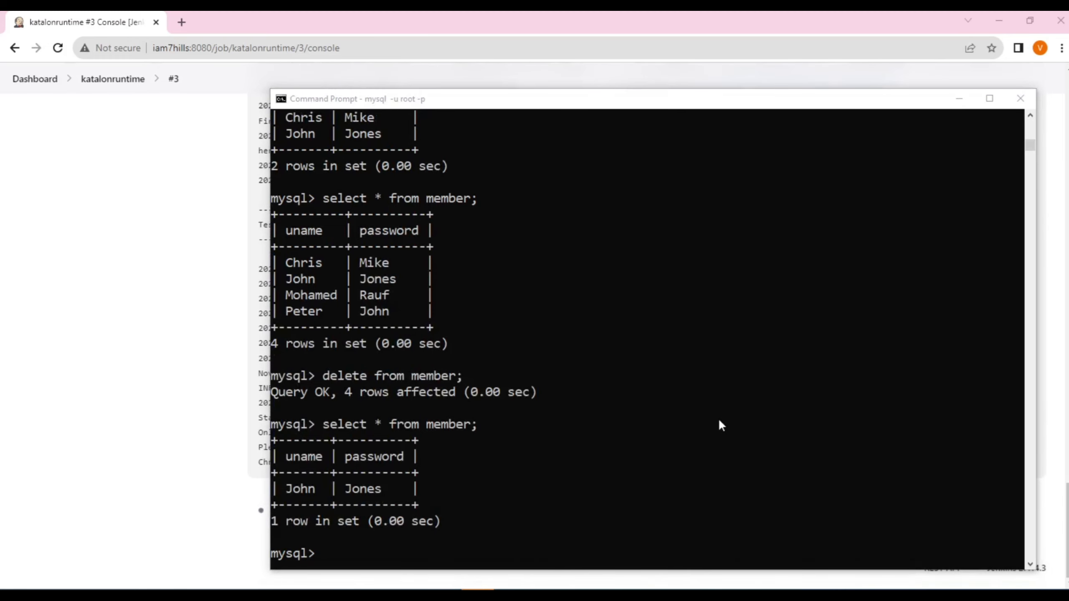
Check the end of build #3's console log, rerun select * from member in MySQL and return to the console output.
key(alt+Tab)
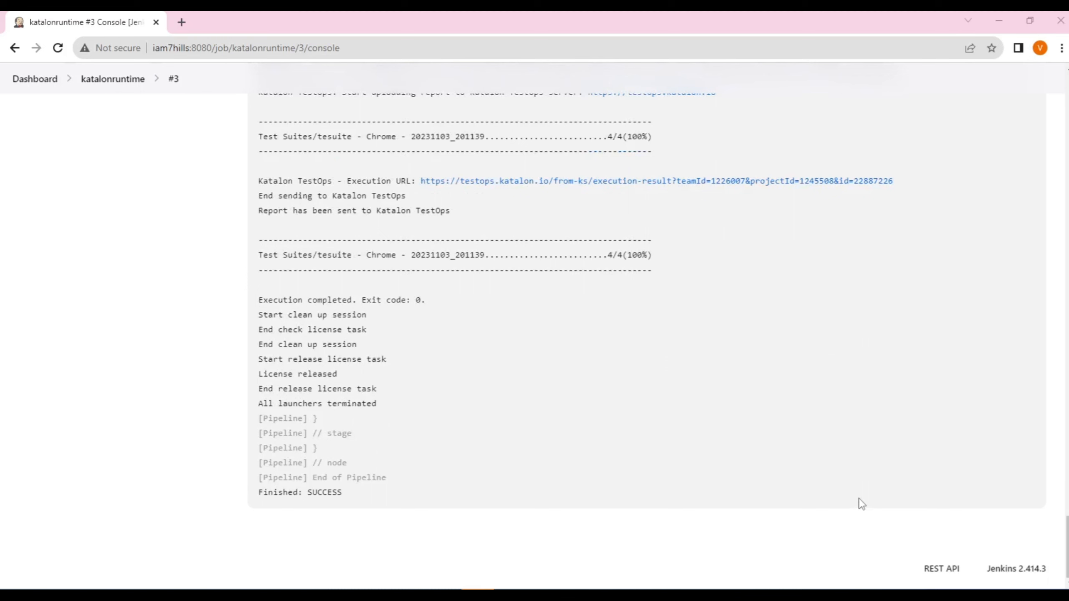
key(alt+Tab)
key(Up)
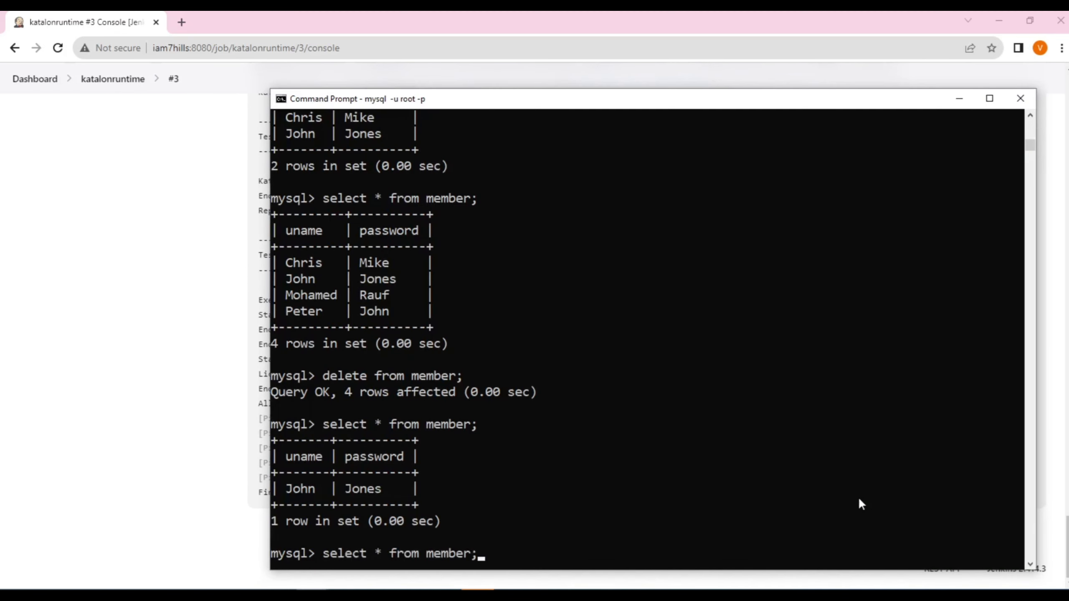
key(Return)
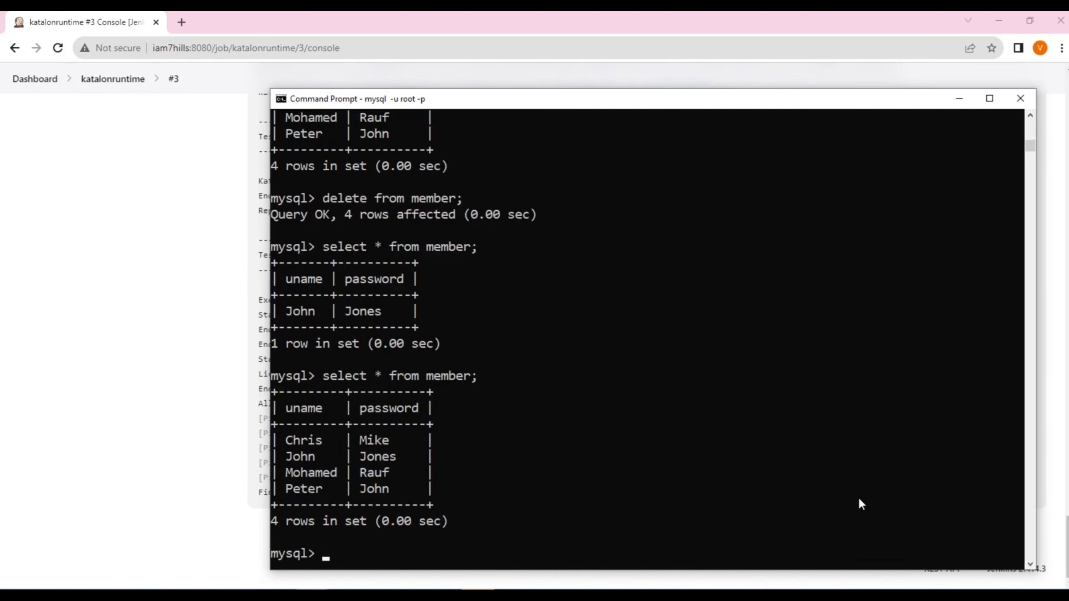
click(959, 98)
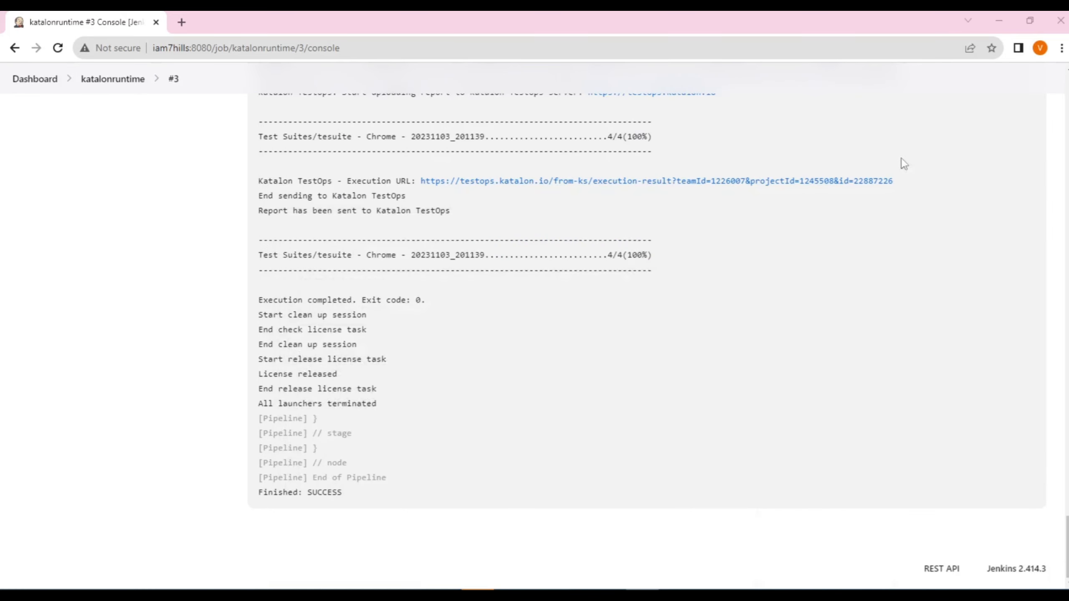